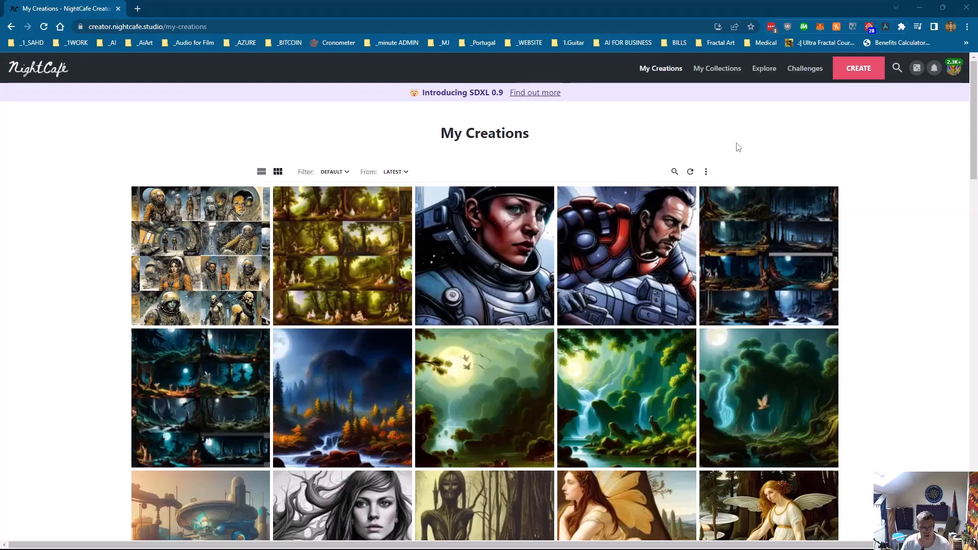
scroll(844, 306, down, 5)
scroll(844, 306, up, 5)
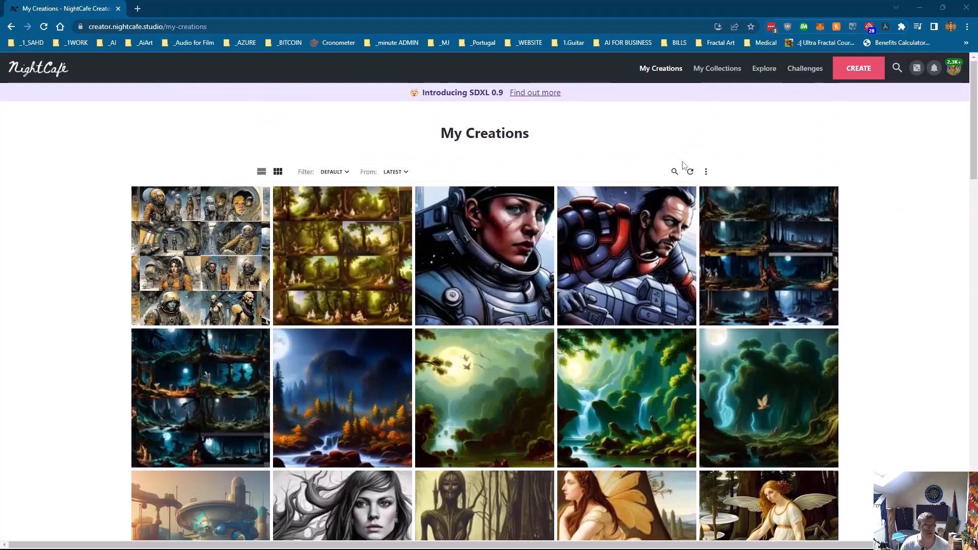
click(706, 173)
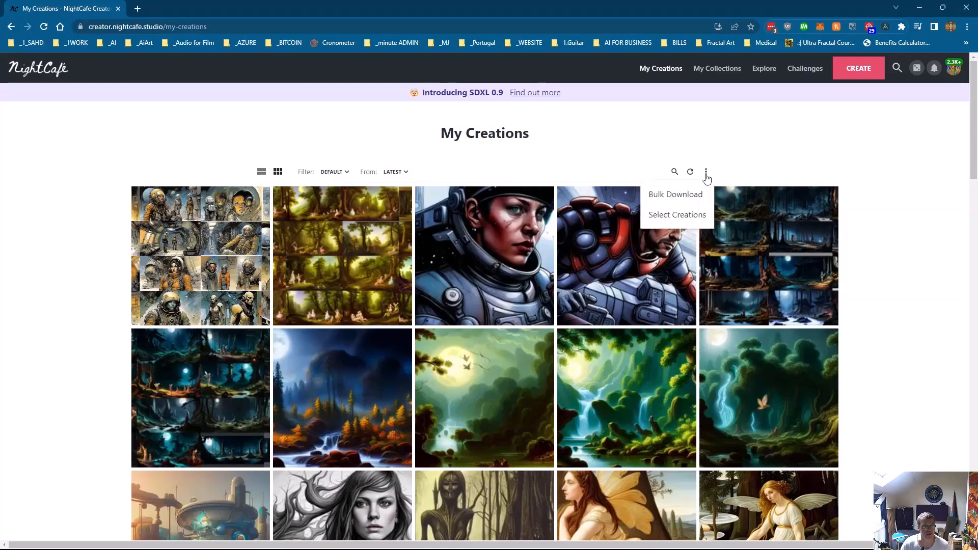
click(405, 173)
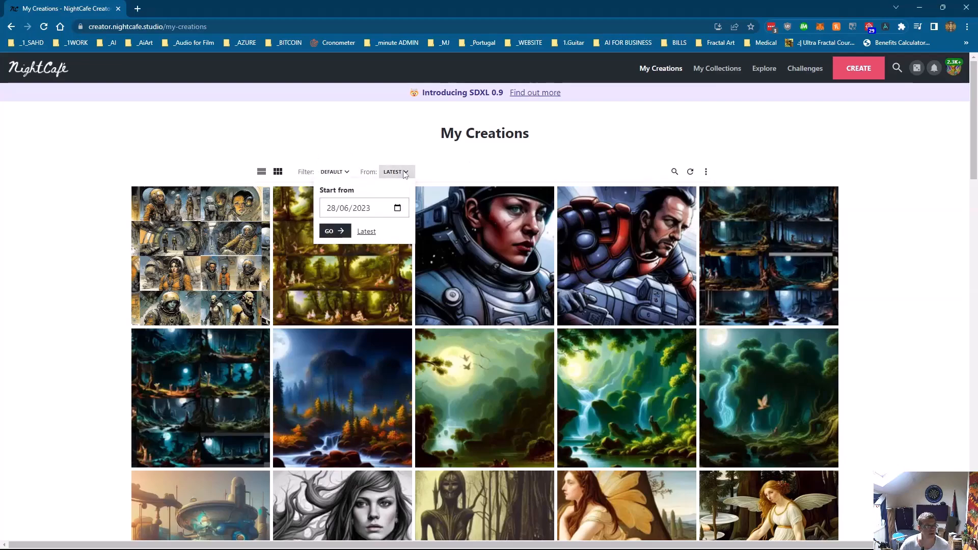
Open the Alice In Wonderland collection from My Collections and go to its last creations.
click(712, 69)
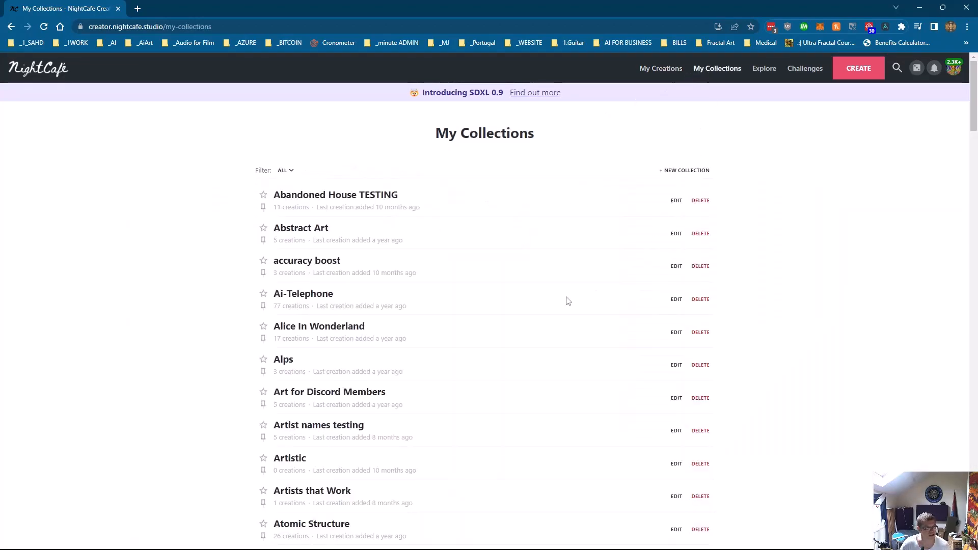
click(300, 326)
scroll(300, 328, down, 5)
scroll(299, 327, down, 5)
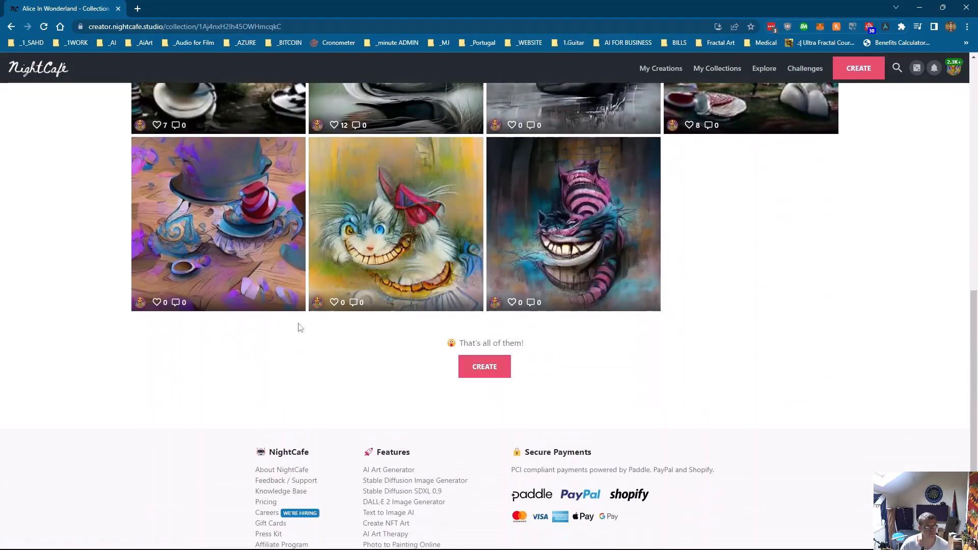
Open the striped grinning Cheshire Cat creation and copy its first text prompt, "The Cheshire Cat grinning", from its settings.
click(605, 249)
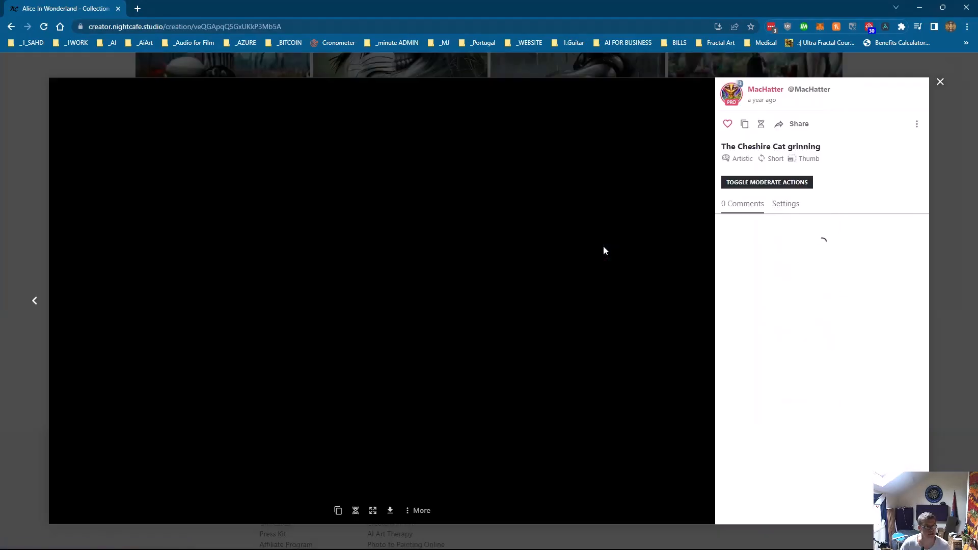
click(775, 204)
drag(818, 242, 723, 240)
right_click(731, 245)
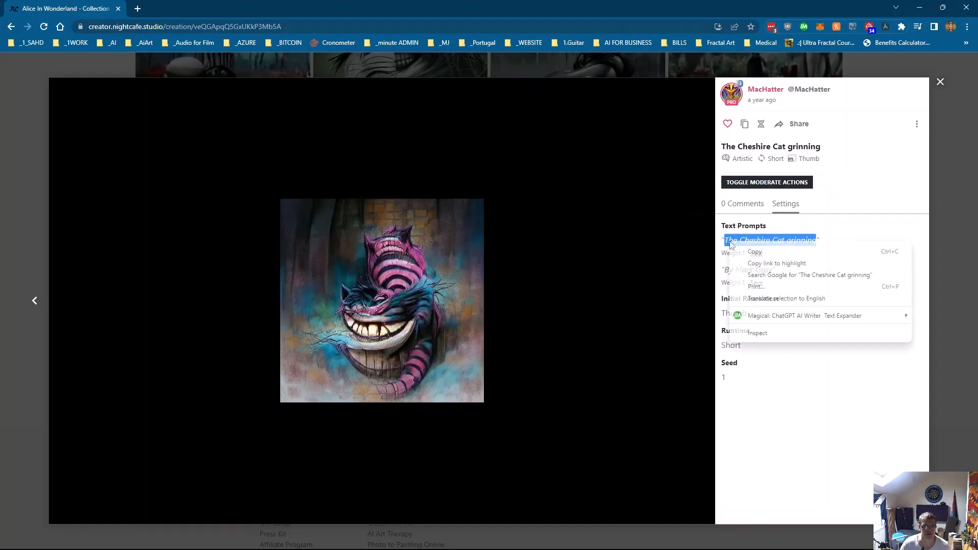
click(755, 252)
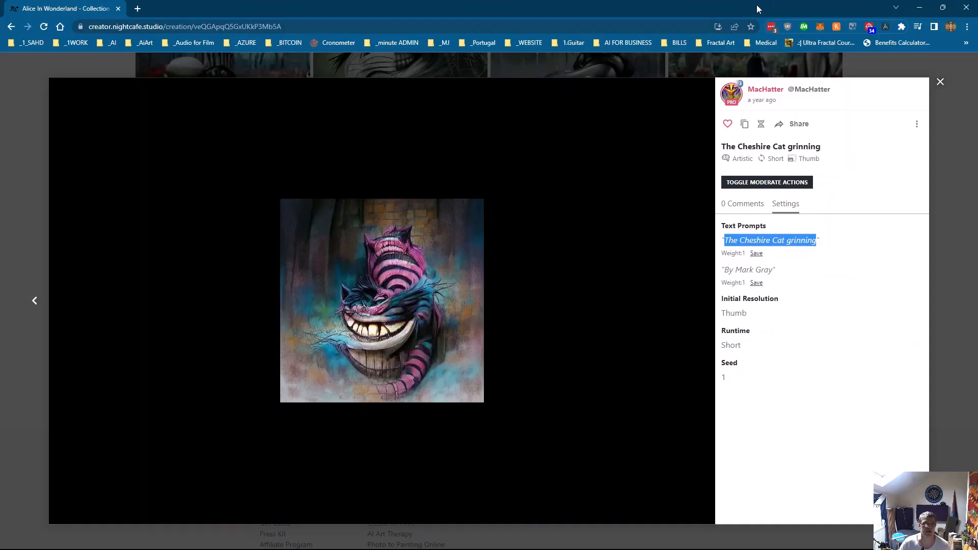
Start a new creation with the SDXL 0.9 model and paste "The Cheshire Cat grinning" as its text prompt.
click(940, 82)
click(862, 71)
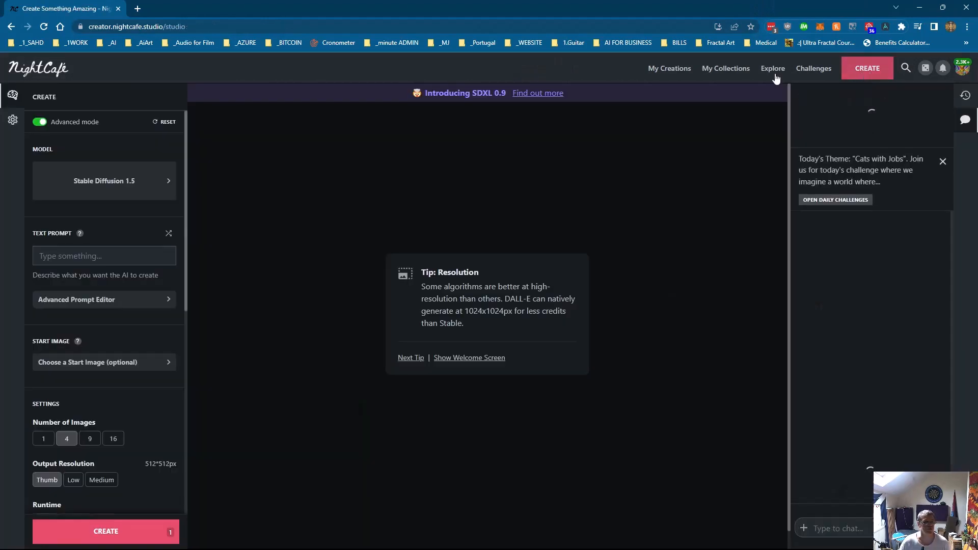
click(120, 190)
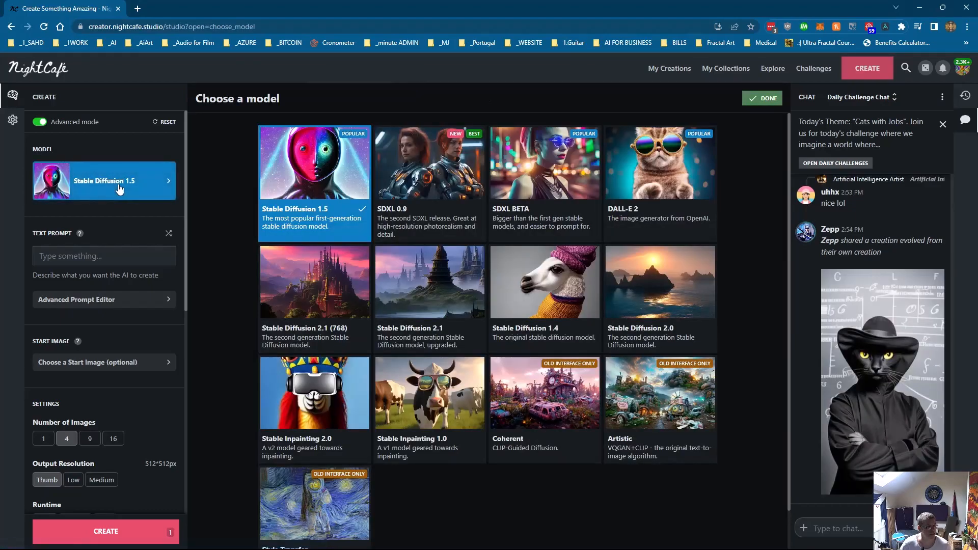
click(449, 183)
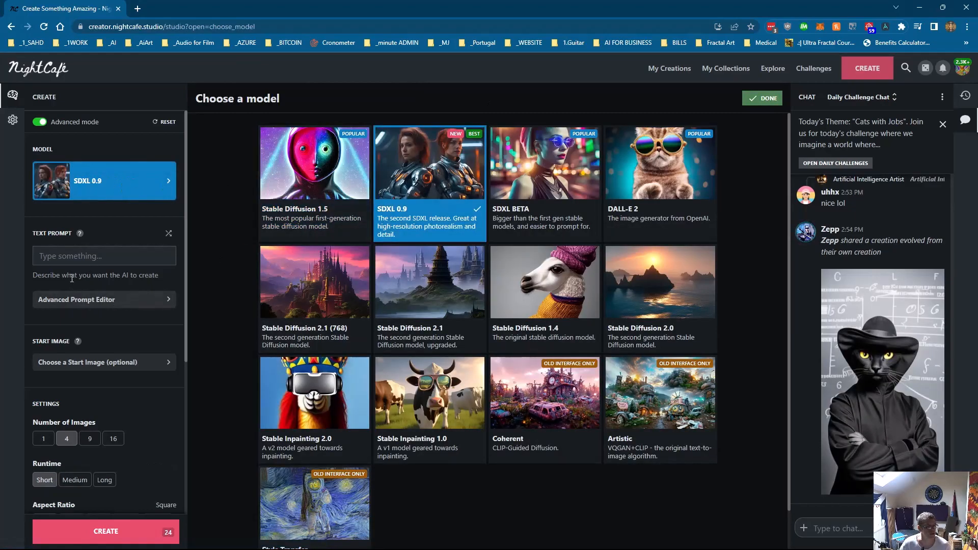
click(63, 263)
key(ctrl+v)
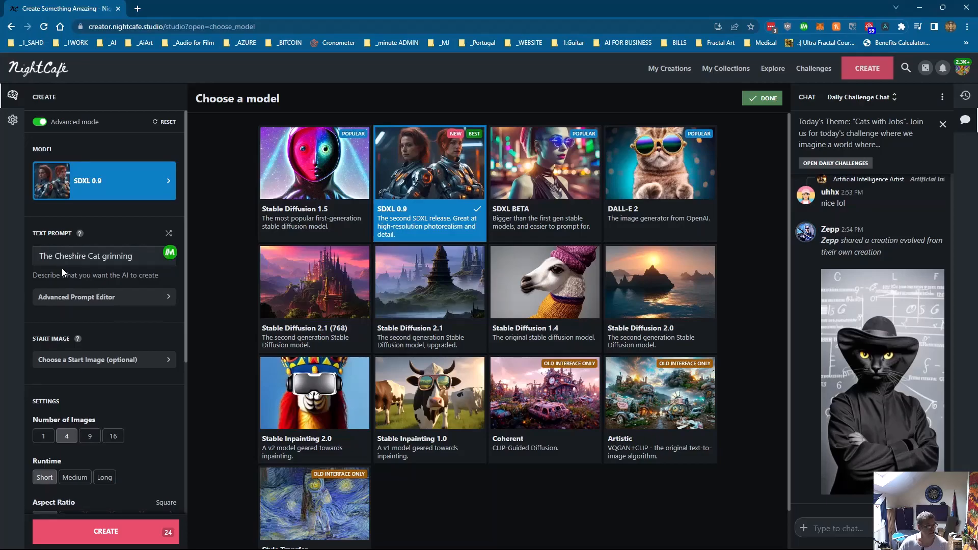
Switch the model to SDXL BETA and set 16 images with a 16:9 aspect ratio.
click(553, 196)
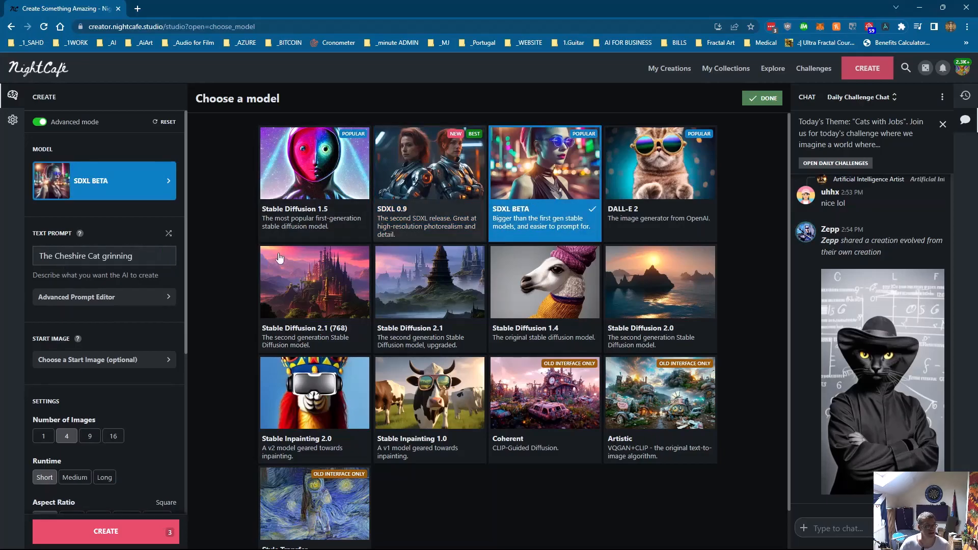
click(113, 437)
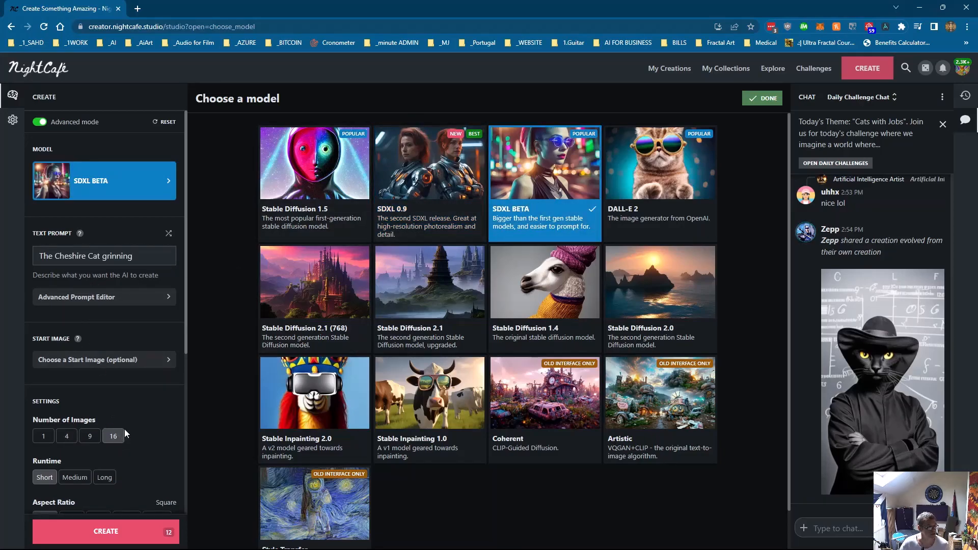
scroll(125, 429, down, 5)
click(158, 253)
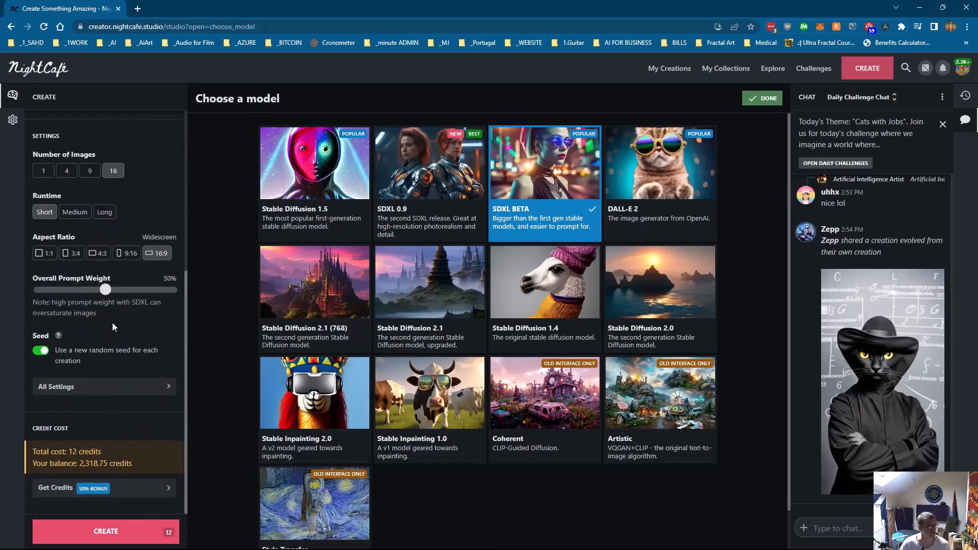
Try other overall prompt weights, return to 50%, and generate the SDXL BETA creation, accepting the credit charge.
drag(106, 289, 145, 289)
click(97, 289)
drag(99, 290, 104, 317)
click(112, 528)
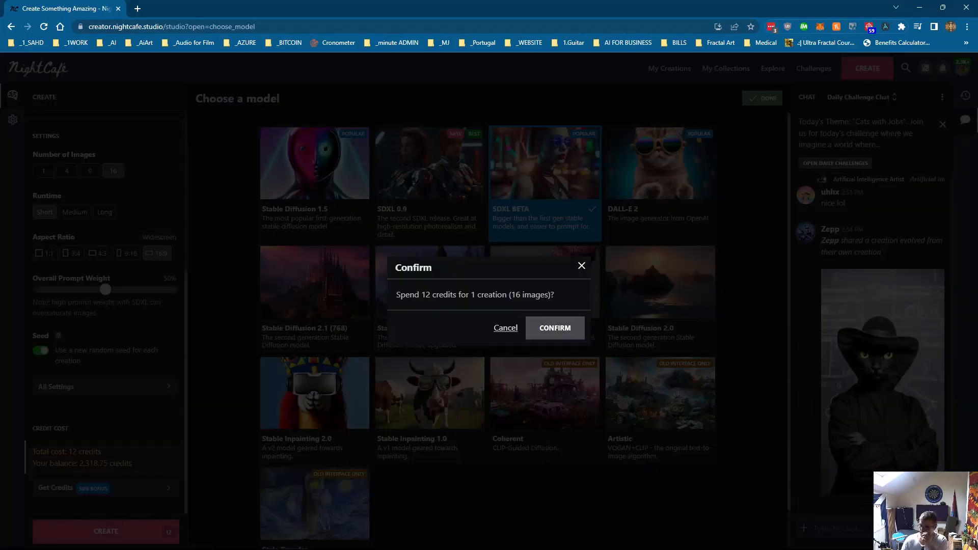
click(547, 328)
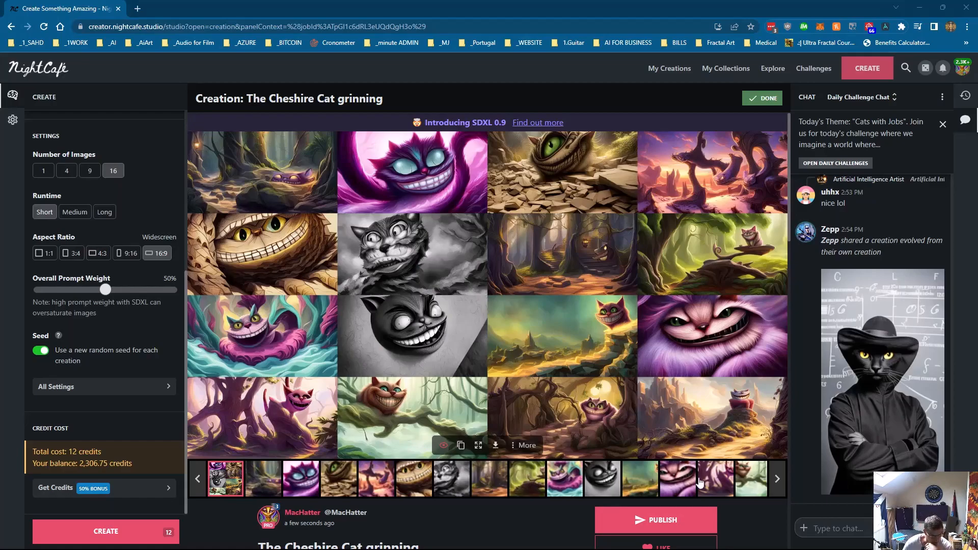
View several of the individual SDXL BETA Cheshire Cat images at larger size.
click(747, 482)
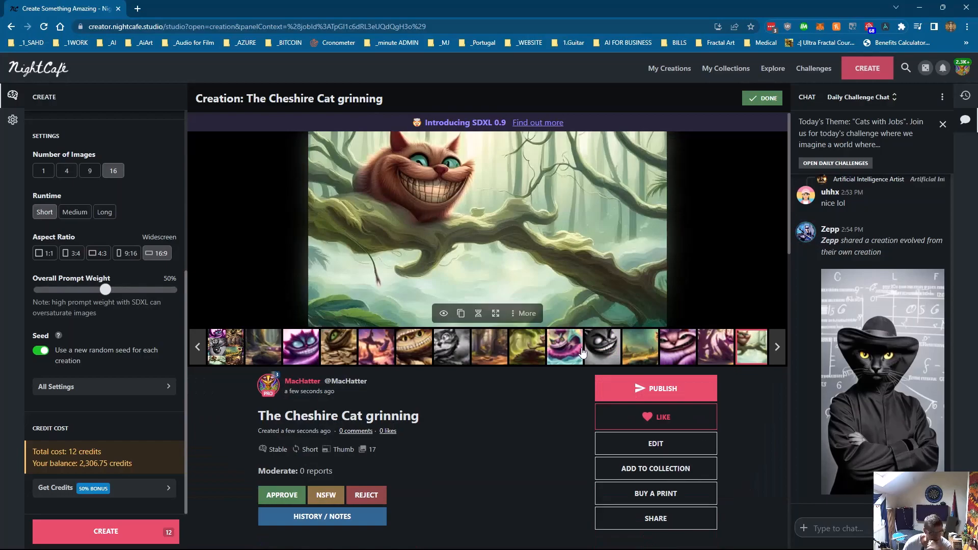
click(672, 358)
click(718, 358)
click(742, 355)
click(527, 350)
Generate 16 images of the same prompt with the SDXL 0.9 model and view the last visible result enlarged.
scroll(81, 257, up, 5)
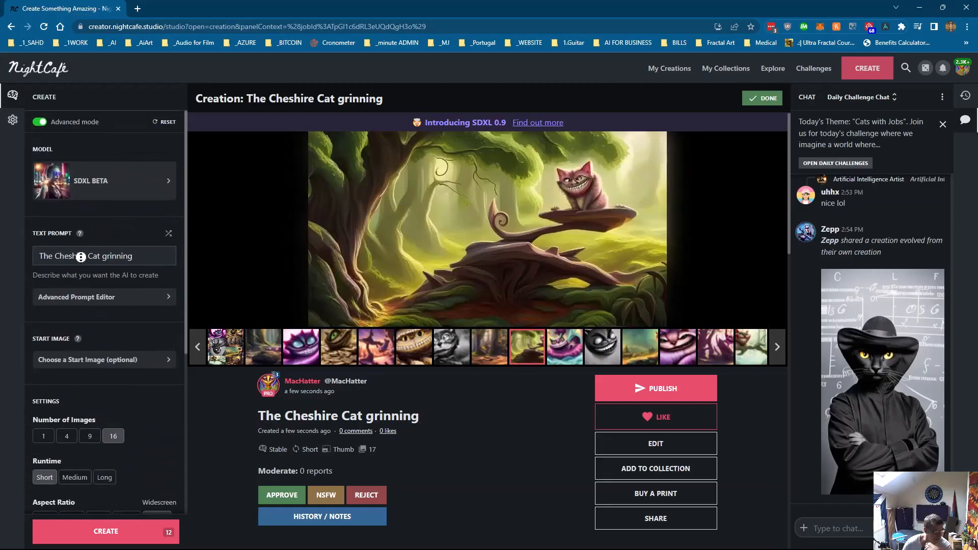
click(100, 189)
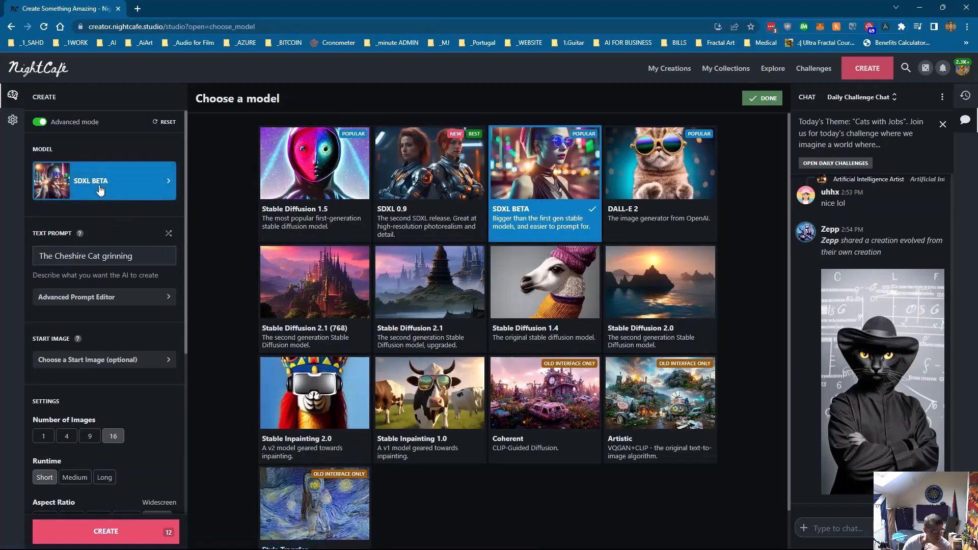
click(385, 175)
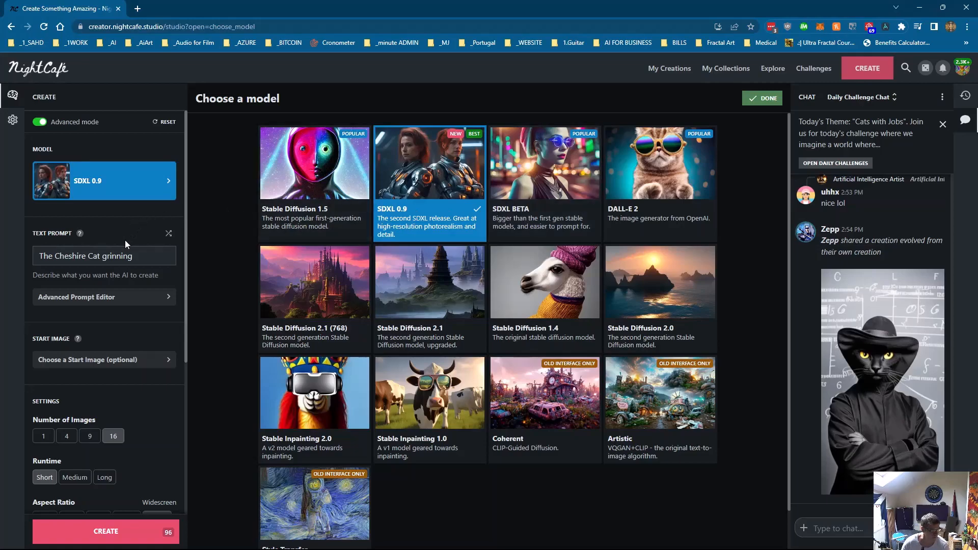
scroll(125, 240, down, 5)
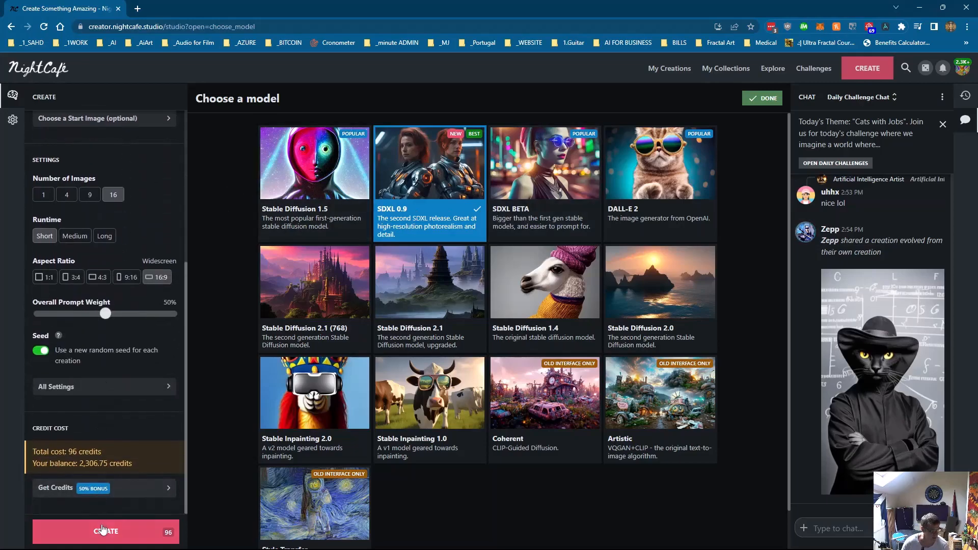
click(103, 529)
click(556, 329)
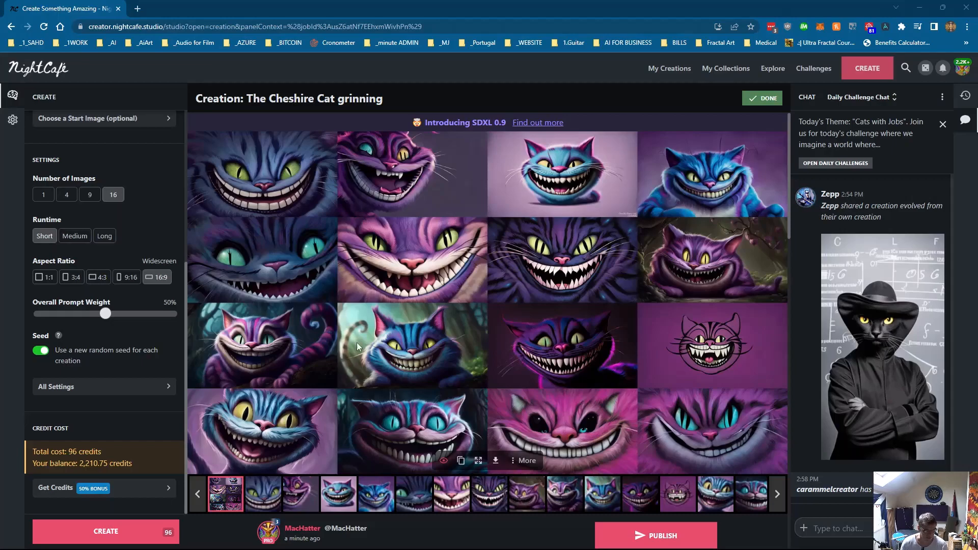
click(740, 496)
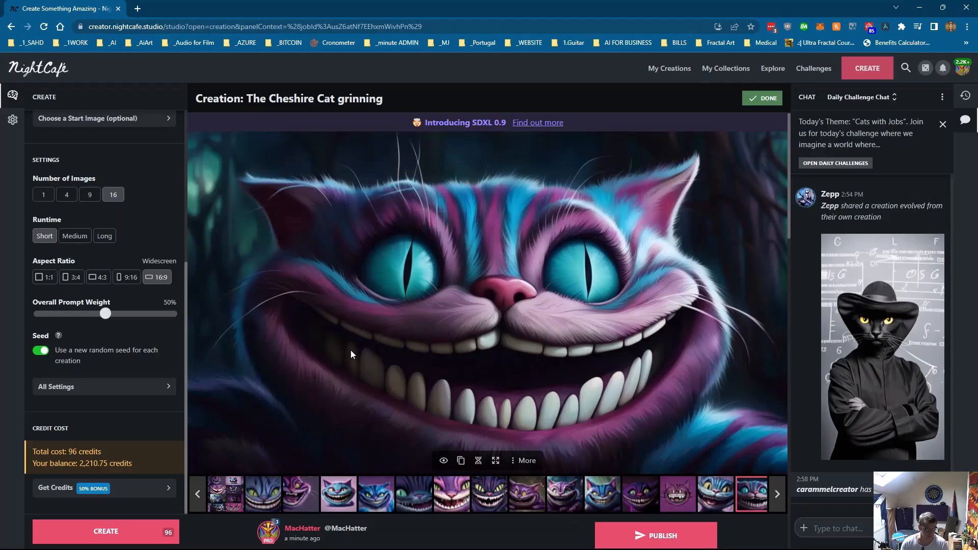
Switch the creation's model back to SDXL BETA.
scroll(143, 309, up, 5)
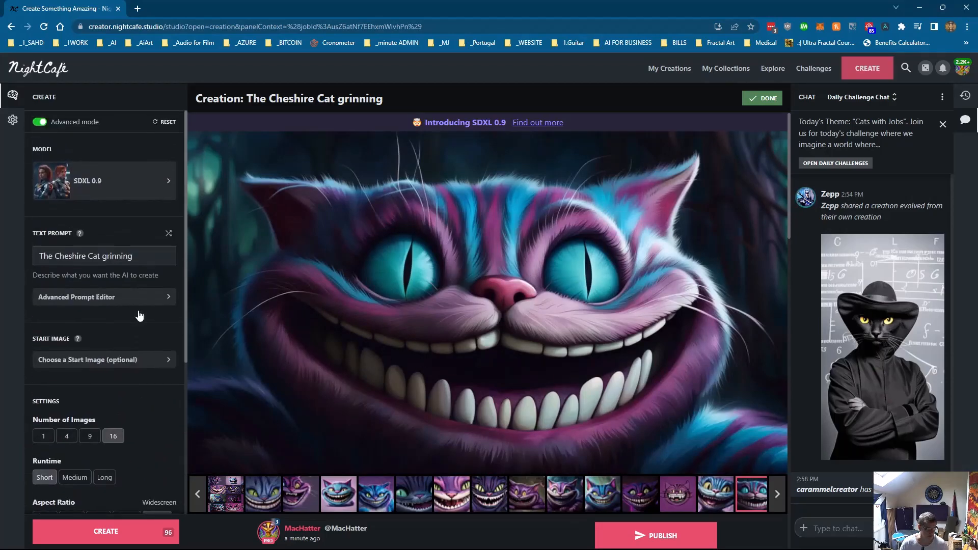
click(110, 186)
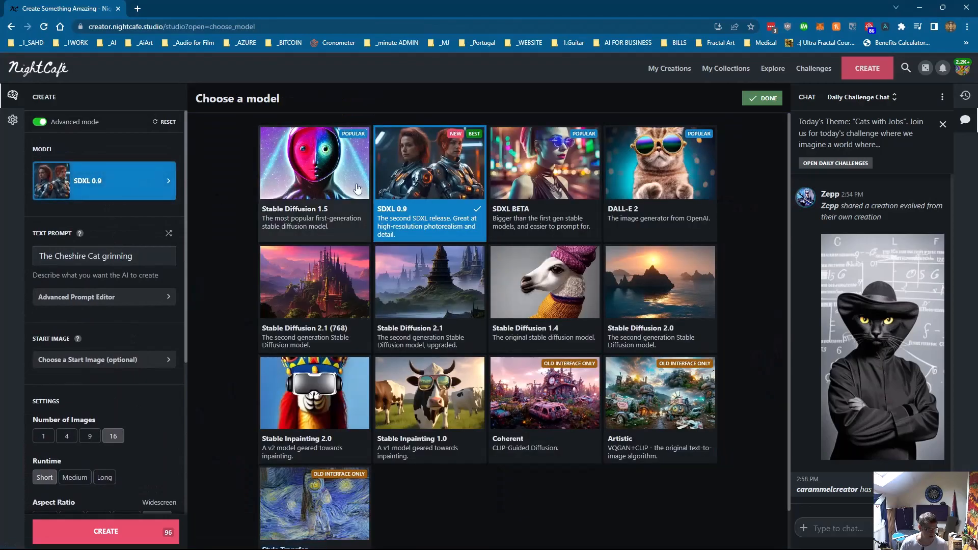
click(512, 178)
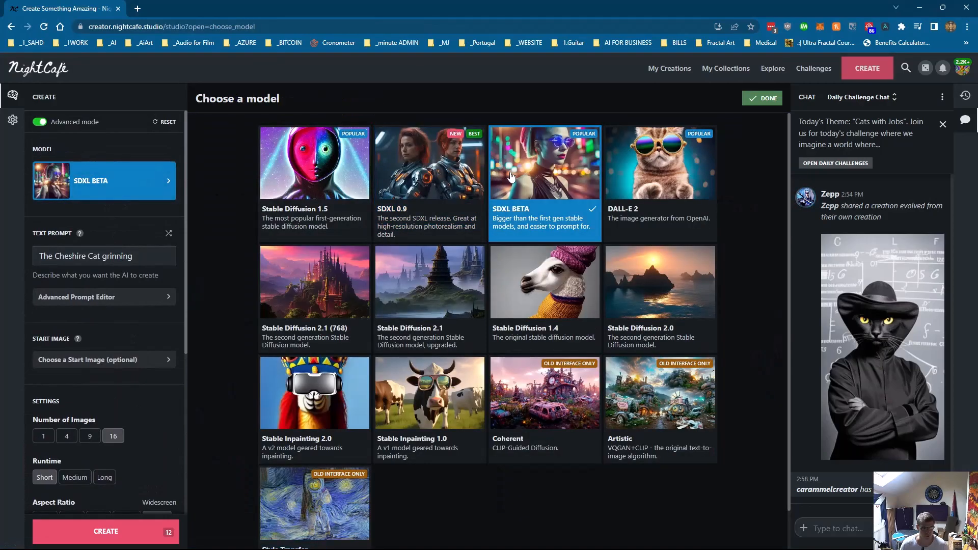
Add a second text prompt reading "in a tree, psychedelic colour scheme, CGSociety, UHD 3D Render" alongside the Cheshire Cat prompt.
click(90, 298)
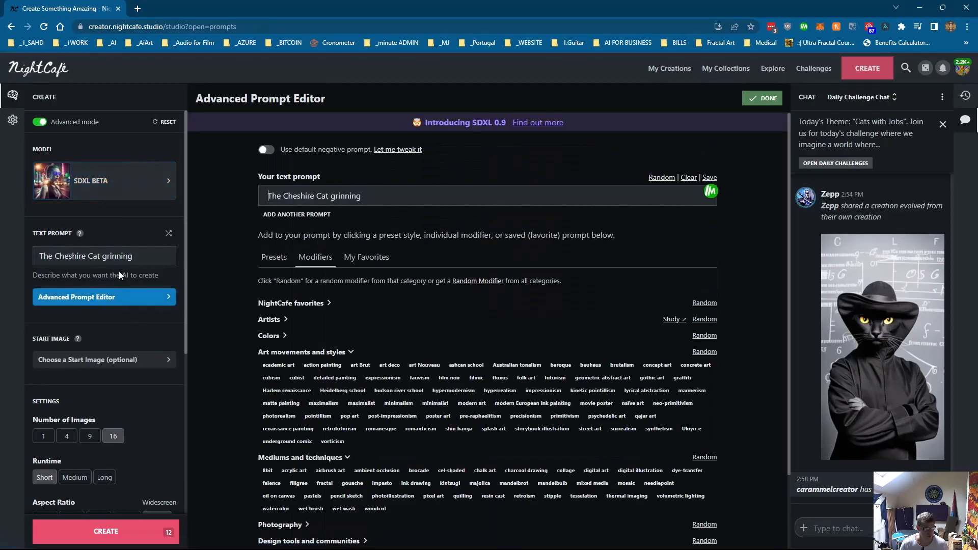
click(305, 216)
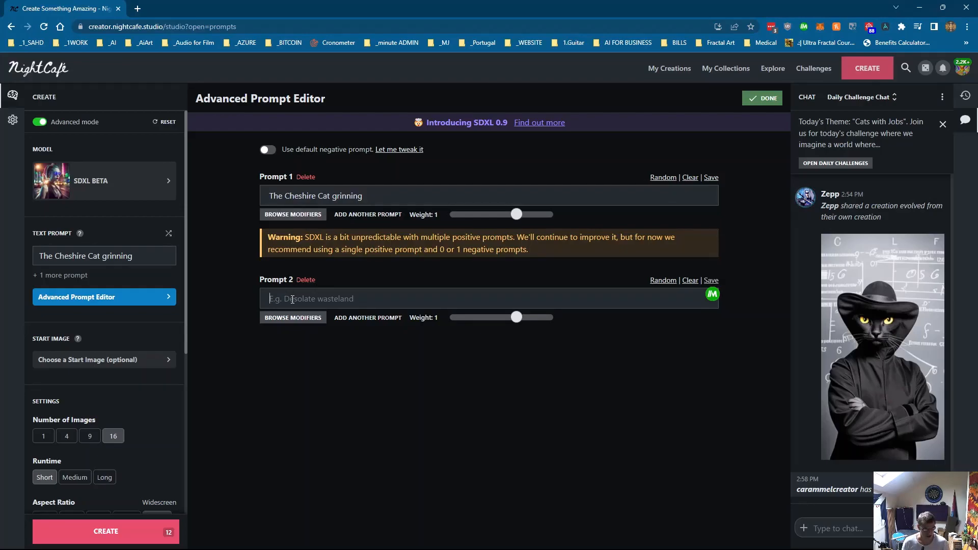
text(in a tree)
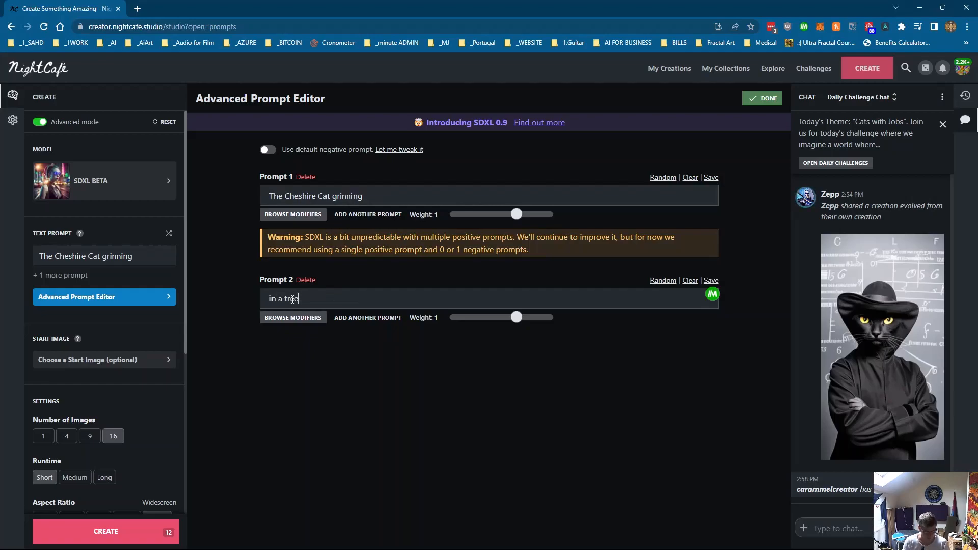
text(epsyched)
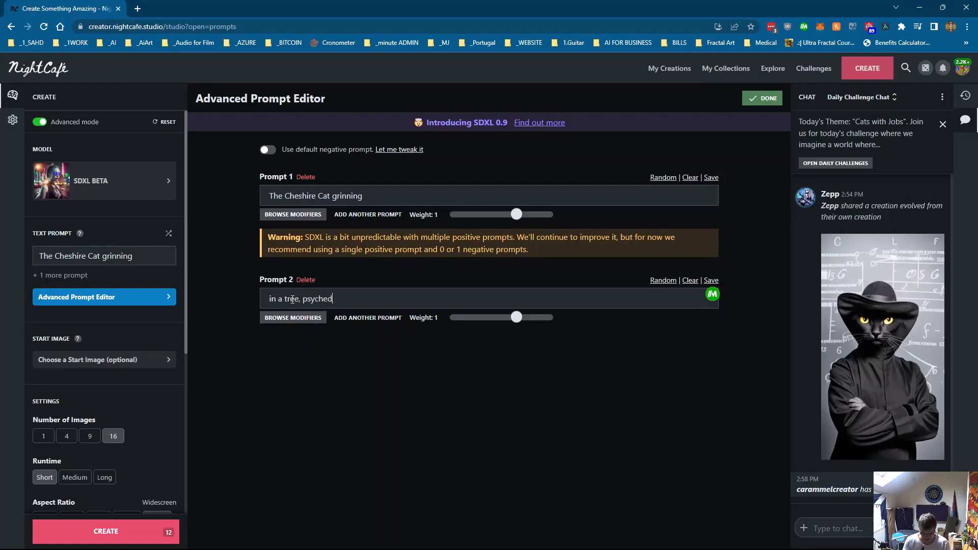
text(elic ci)
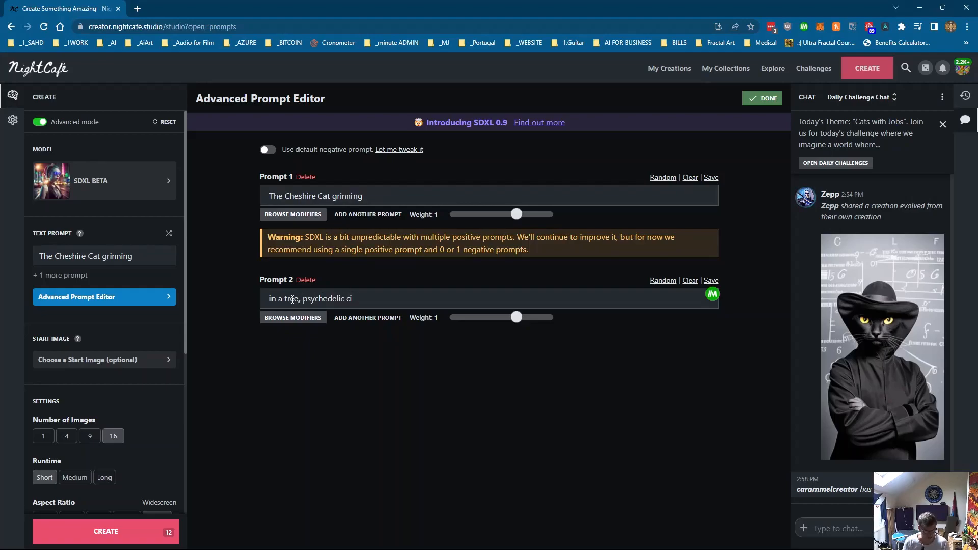
text(o colour scheme)
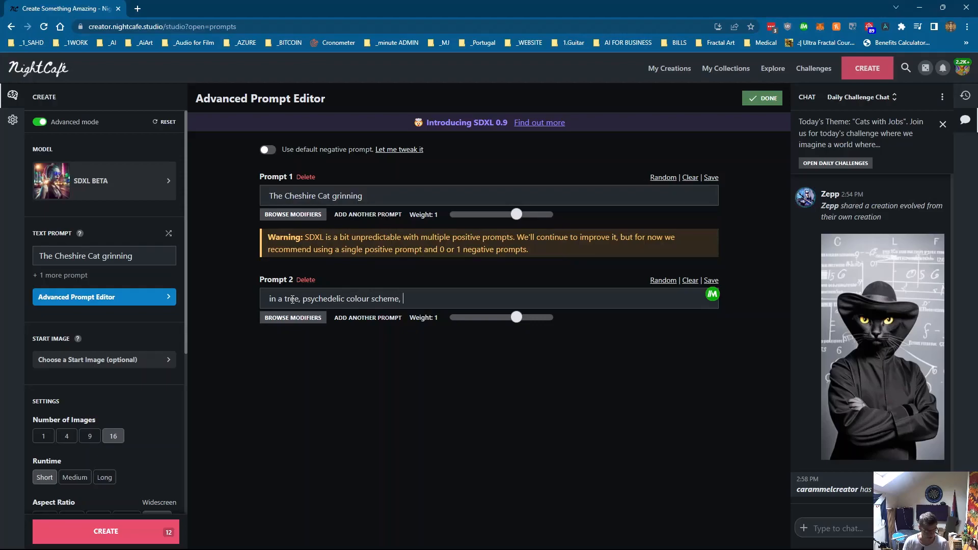
text(, CGSociety, UHD £D Render)
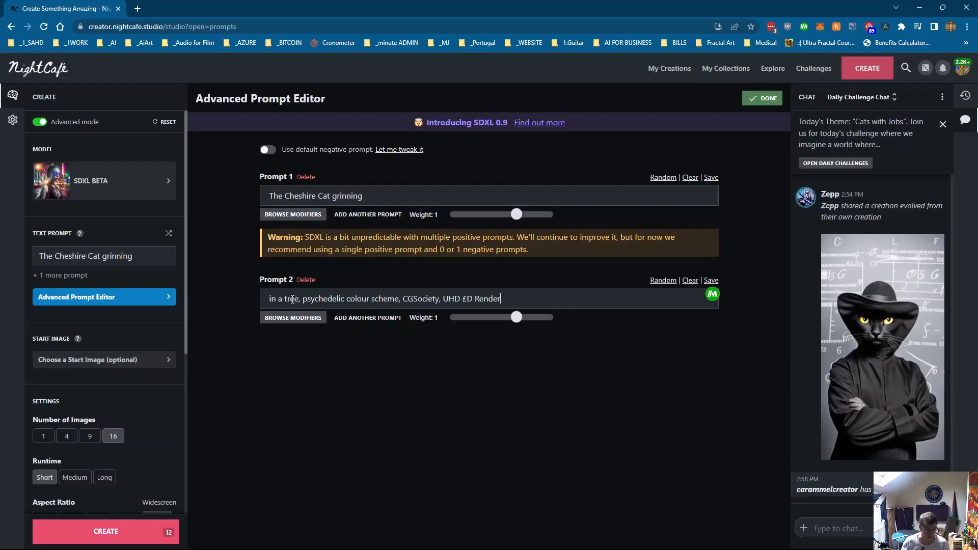
key(Left)
key(Left)
key(BackSpace)
text(E)
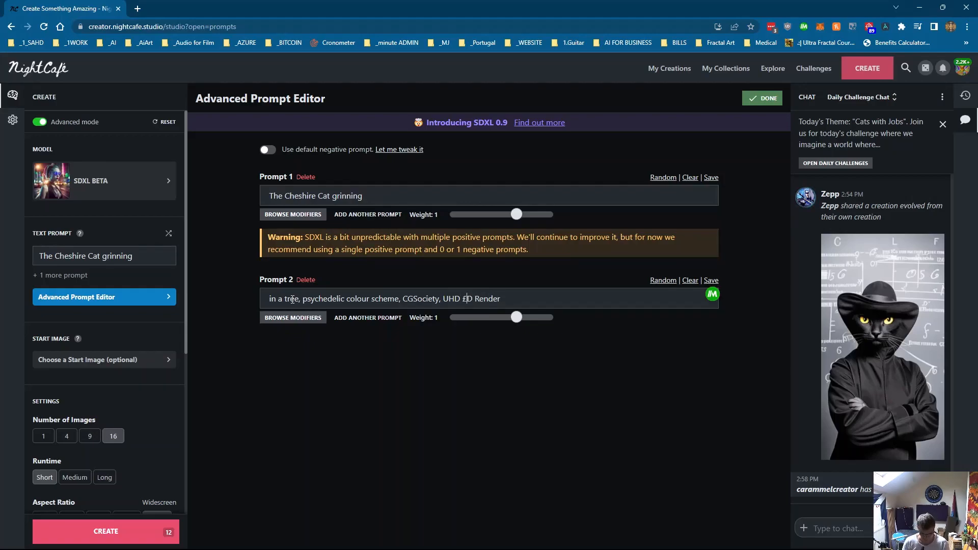
Set the second prompt's weight to 2, the first's to 1.5 and the overall prompt weight to 80%, and generate the SDXL BETA creation.
drag(516, 318, 533, 321)
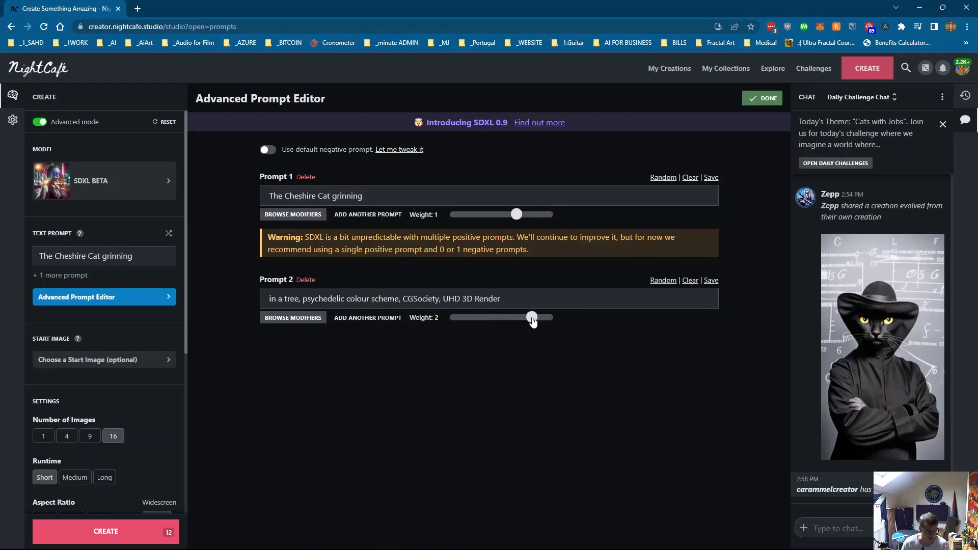
drag(511, 218, 525, 220)
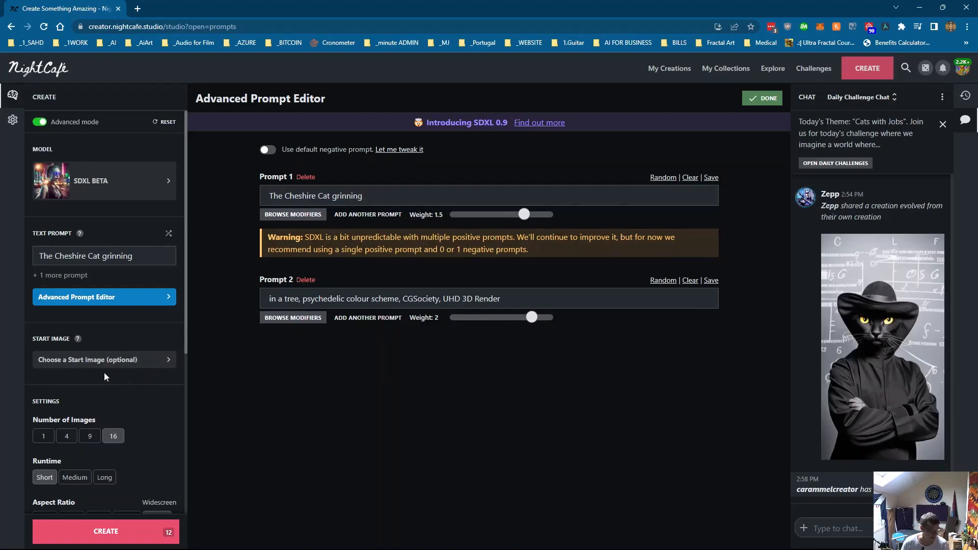
scroll(89, 232, down, 5)
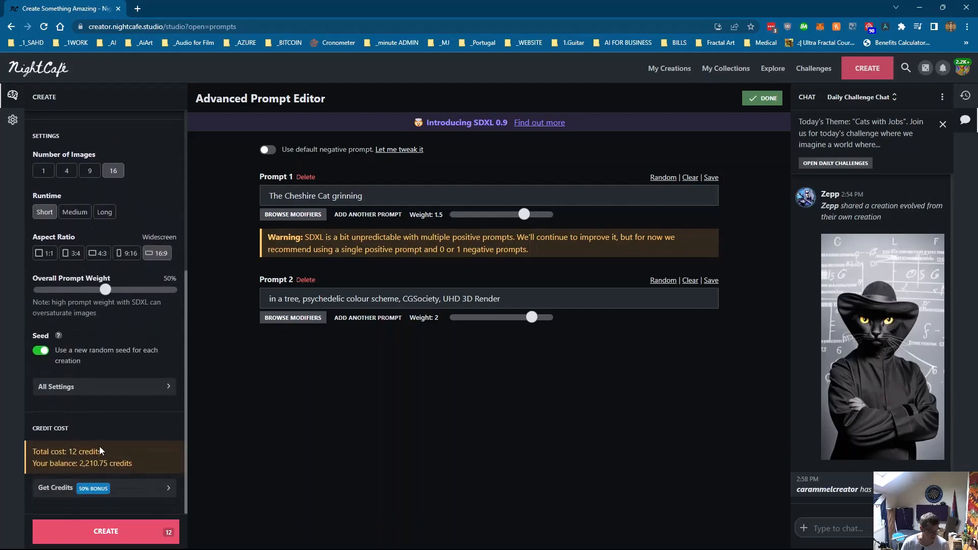
drag(105, 291, 145, 290)
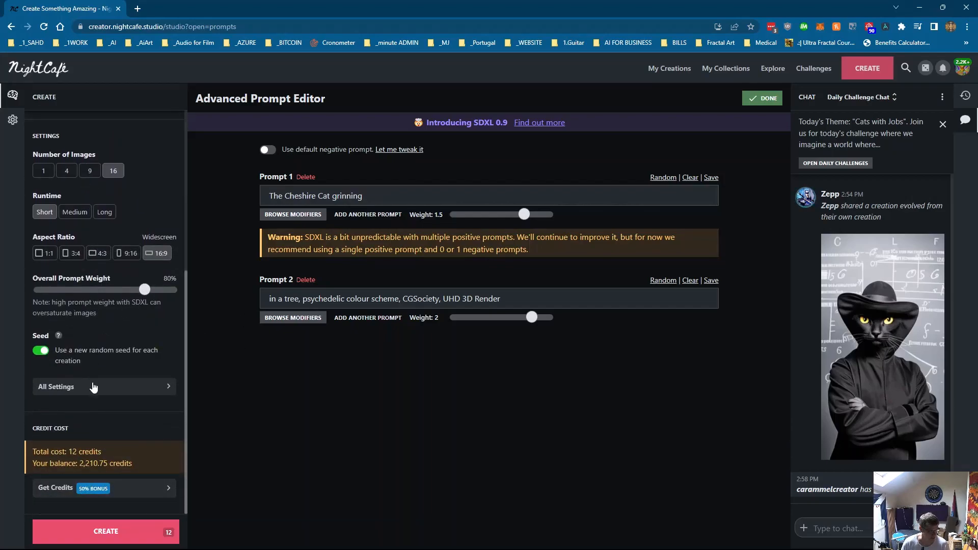
click(71, 533)
click(551, 327)
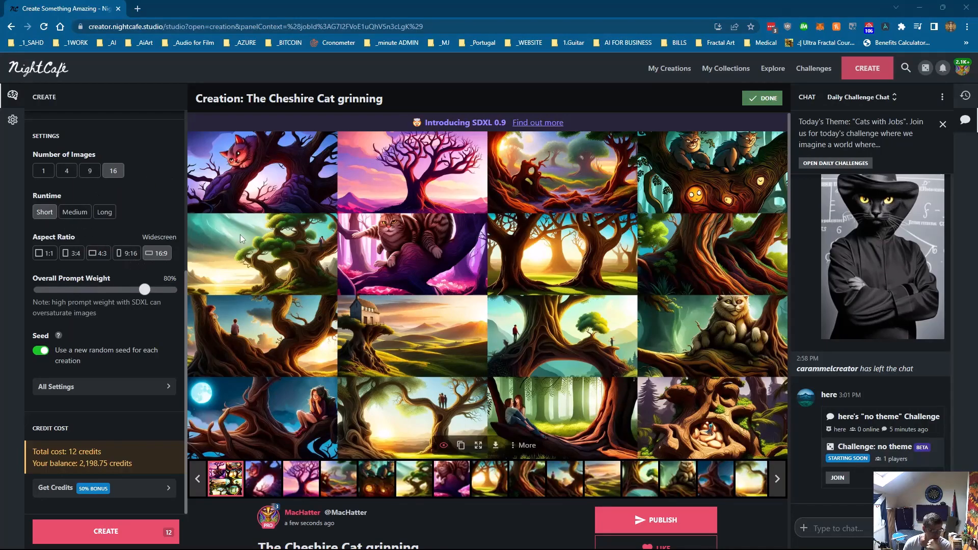
Review both prompts and their weights in the Advanced Prompt Editor and close it.
scroll(102, 231, up, 5)
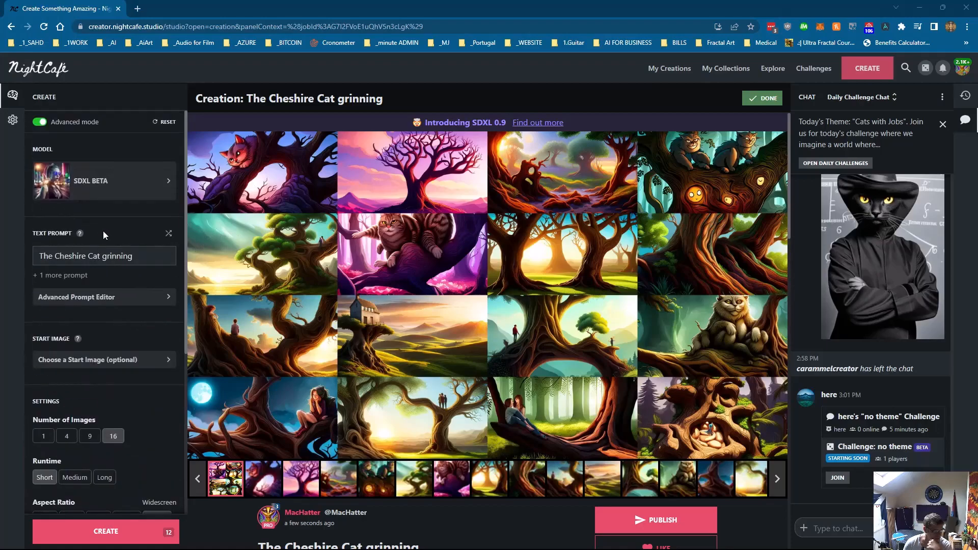
click(90, 298)
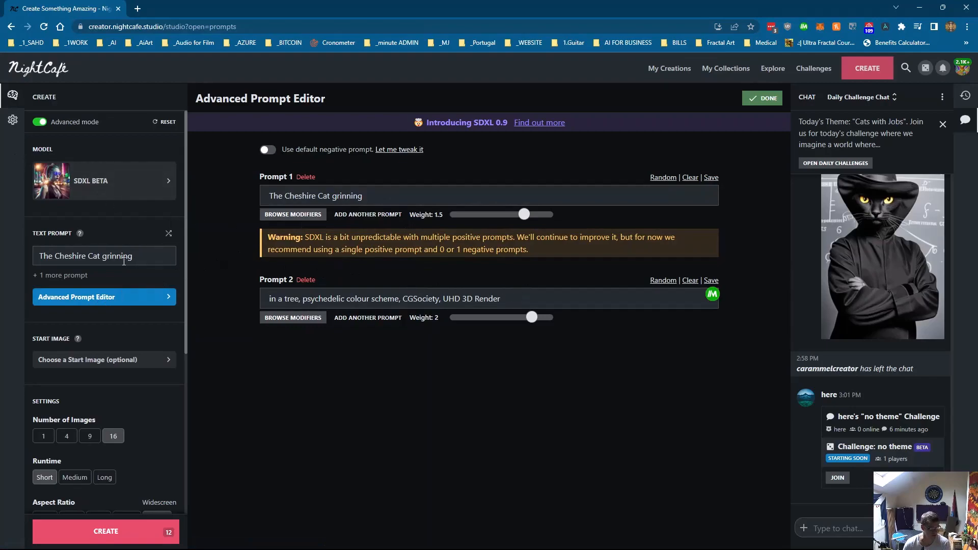
click(763, 97)
Open the newest Cheshire Cat creation from My Creations and examine its output images and creation settings.
click(672, 67)
click(221, 227)
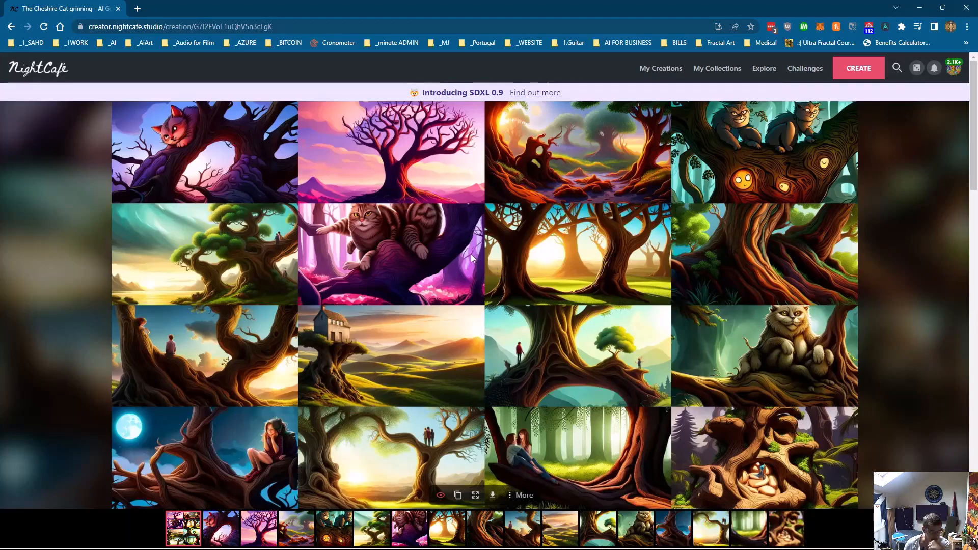
click(662, 68)
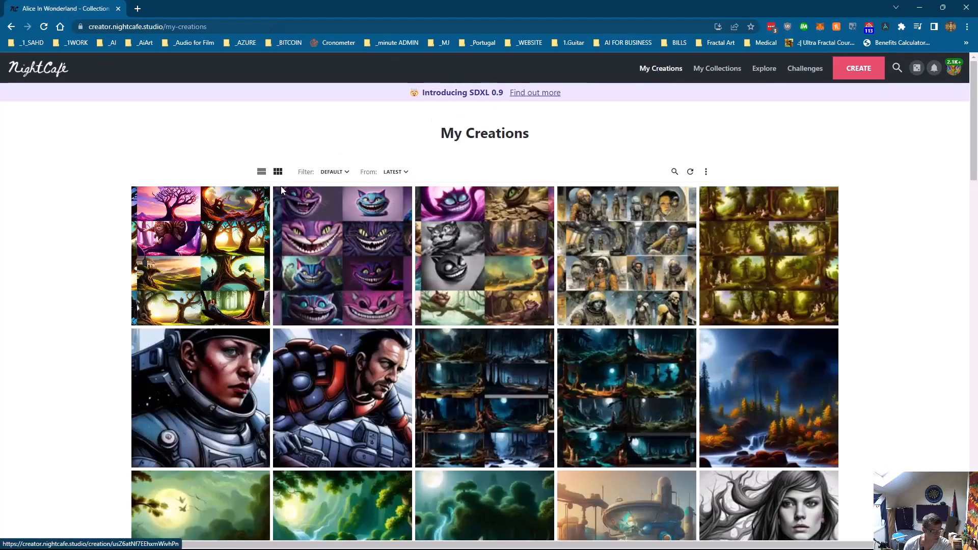
click(211, 206)
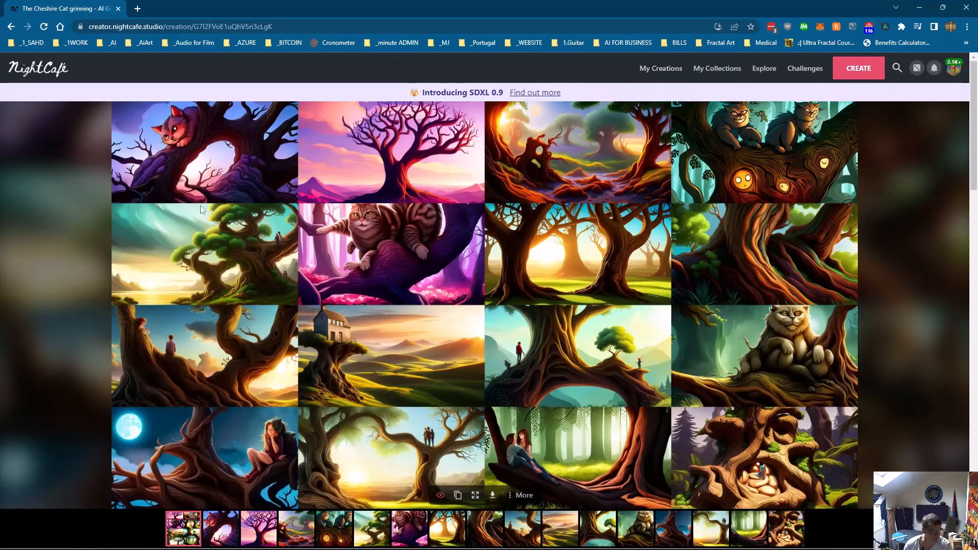
scroll(640, 305, down, 8)
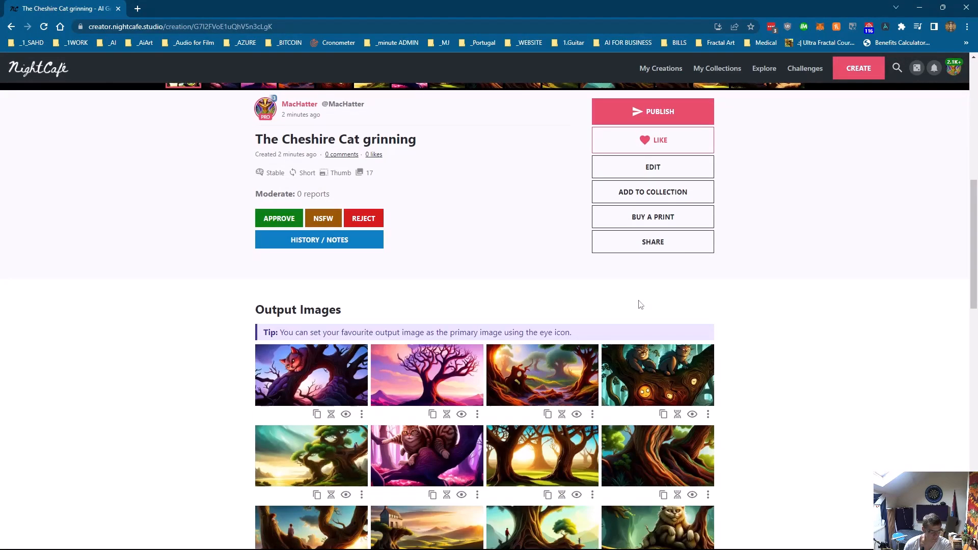
scroll(640, 304, down, 12)
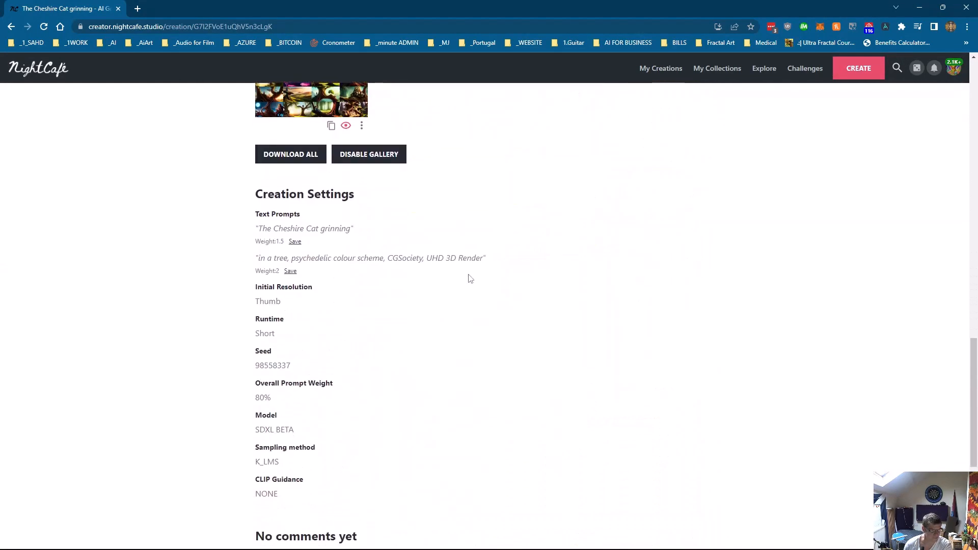
Start a new creation with the same two prompts, choose the SDXL 0.9 model, and generate it, accepting the credit charge.
click(859, 68)
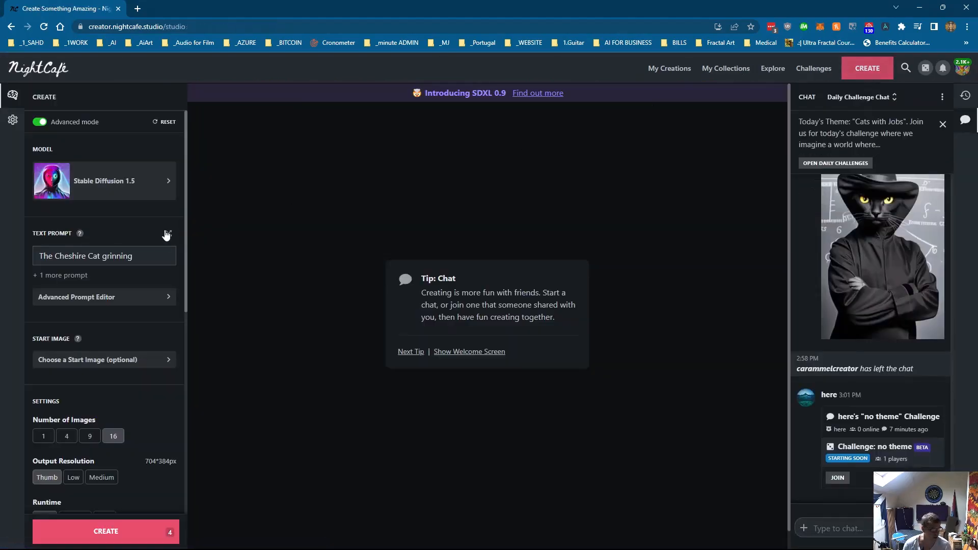
click(121, 301)
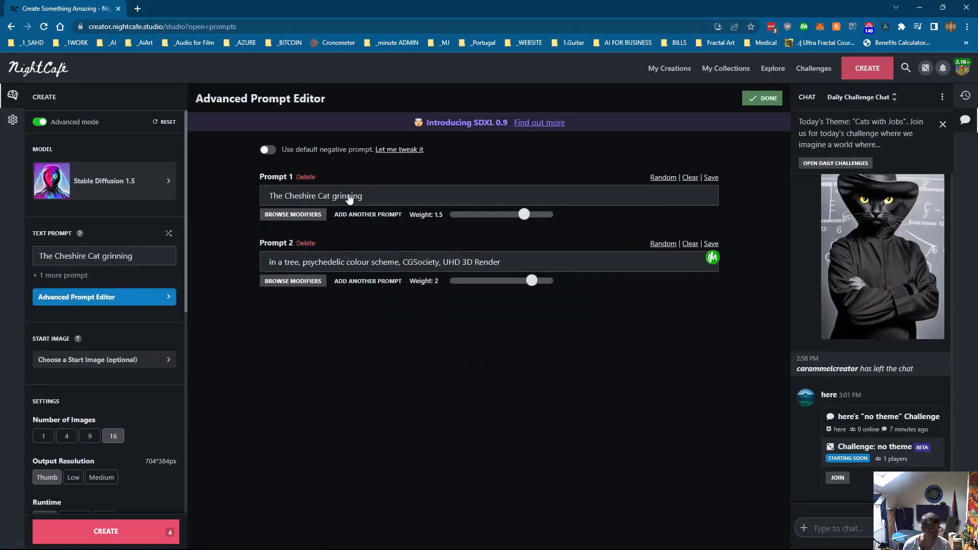
click(82, 182)
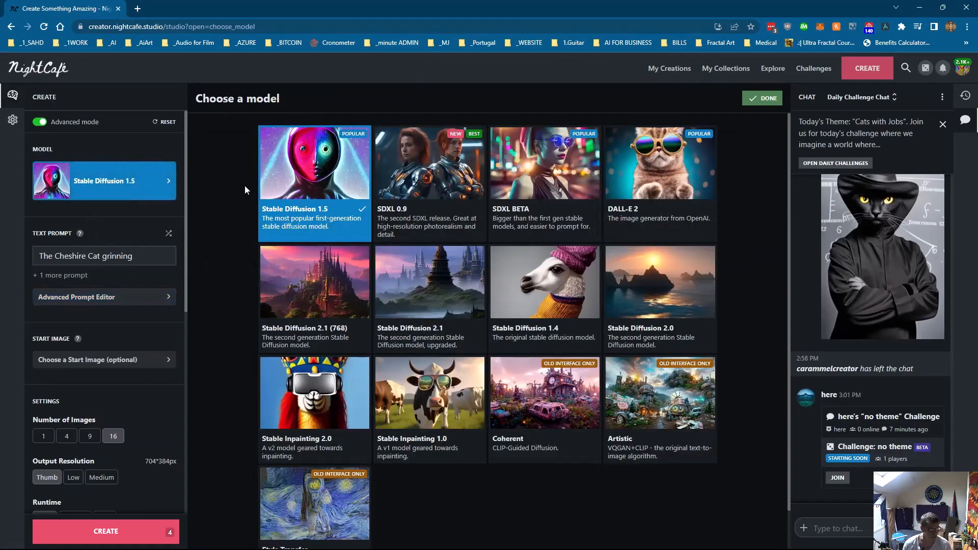
click(454, 165)
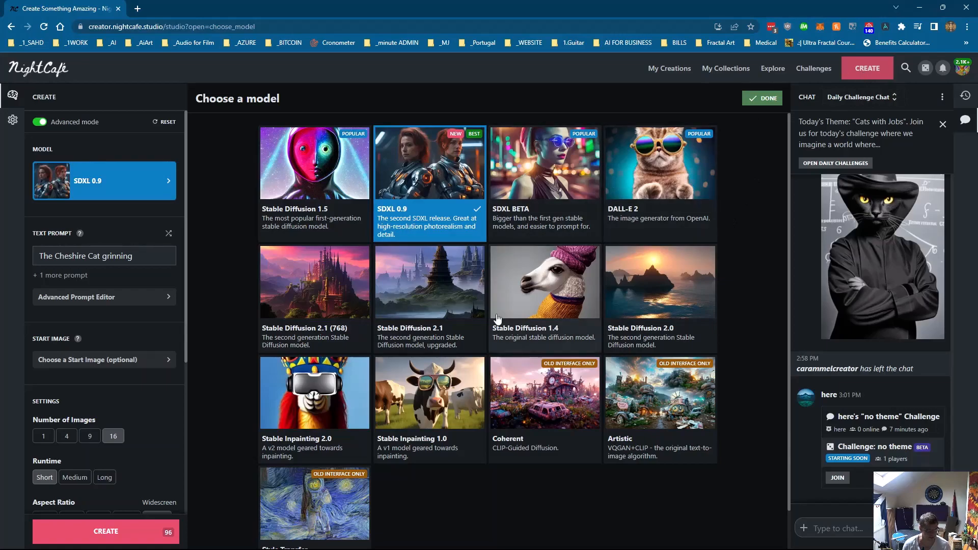
click(121, 527)
click(560, 331)
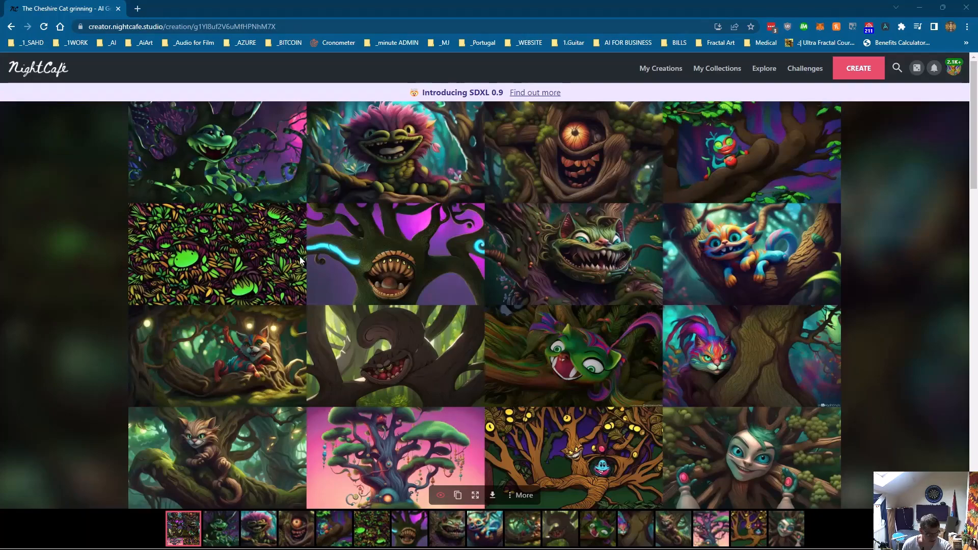
Examine the individual output images of the Cheshire Cat creation at larger size, from the pink-sky tree to the multicoloured cat beside the trunk.
scroll(299, 260, down, 3)
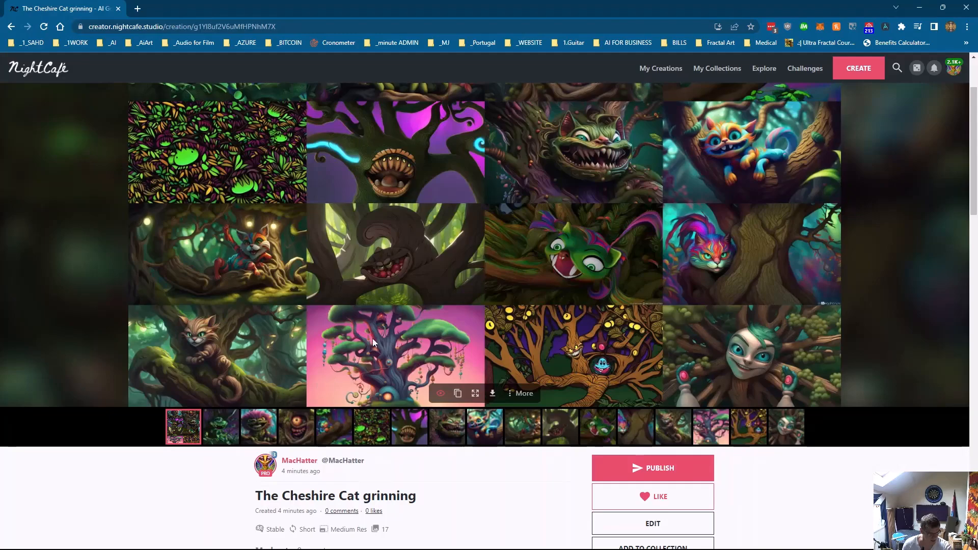
click(711, 433)
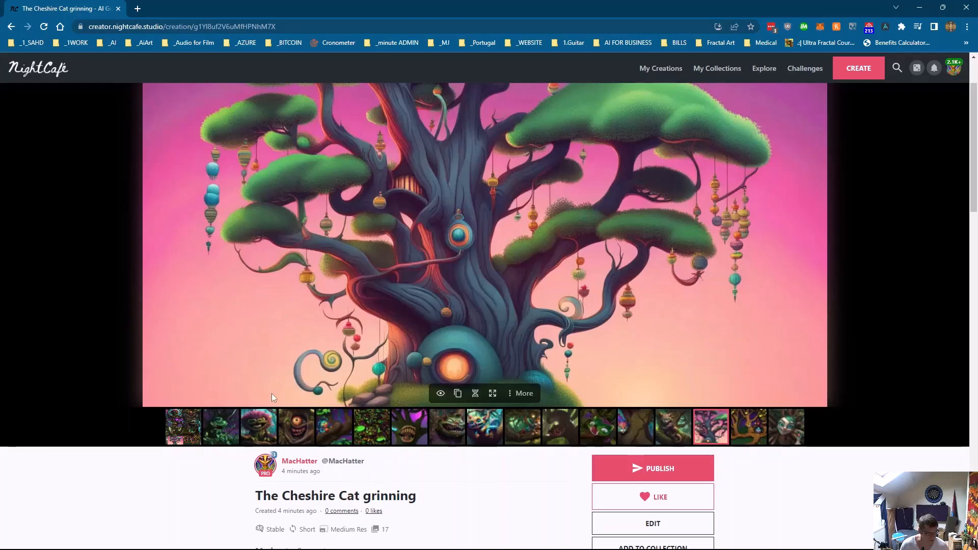
click(264, 431)
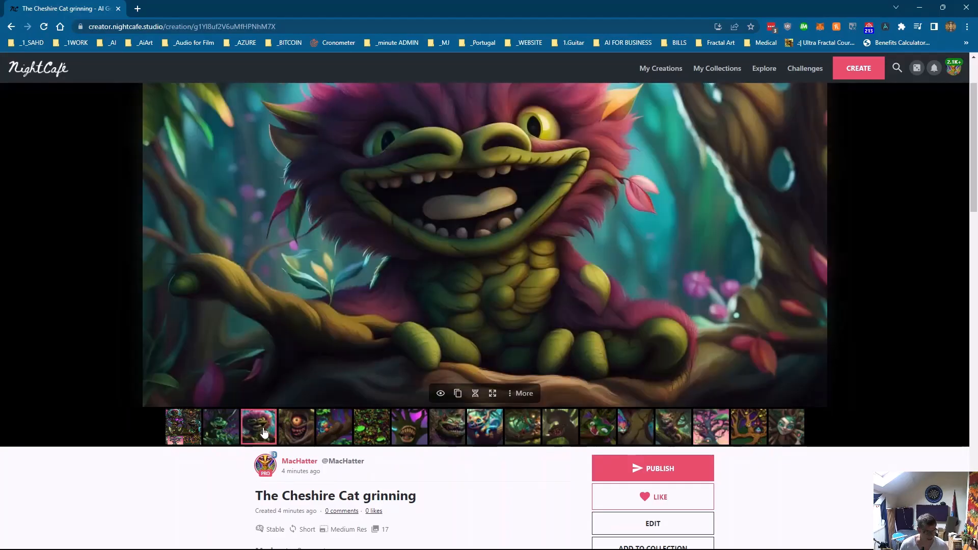
scroll(484, 465, down, 1)
scroll(302, 427, up, 1)
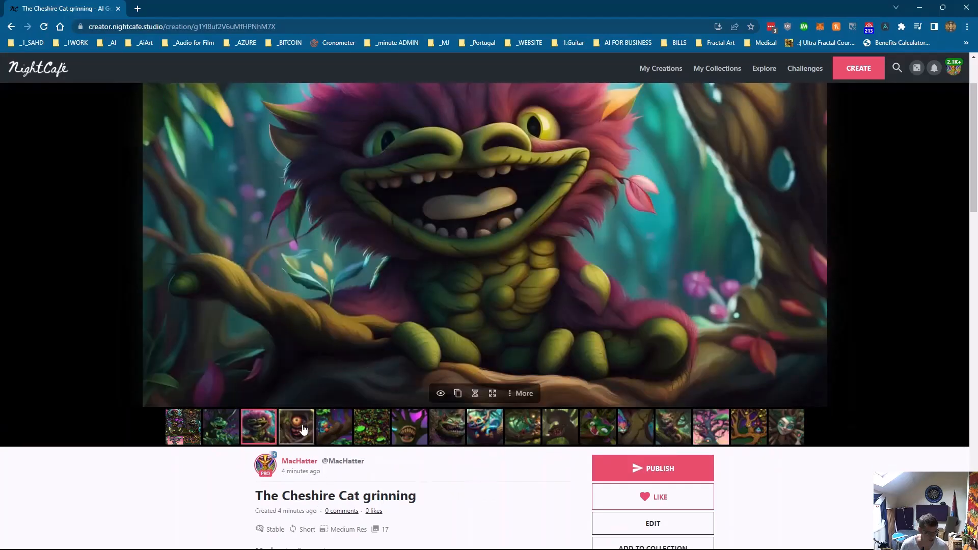
click(302, 427)
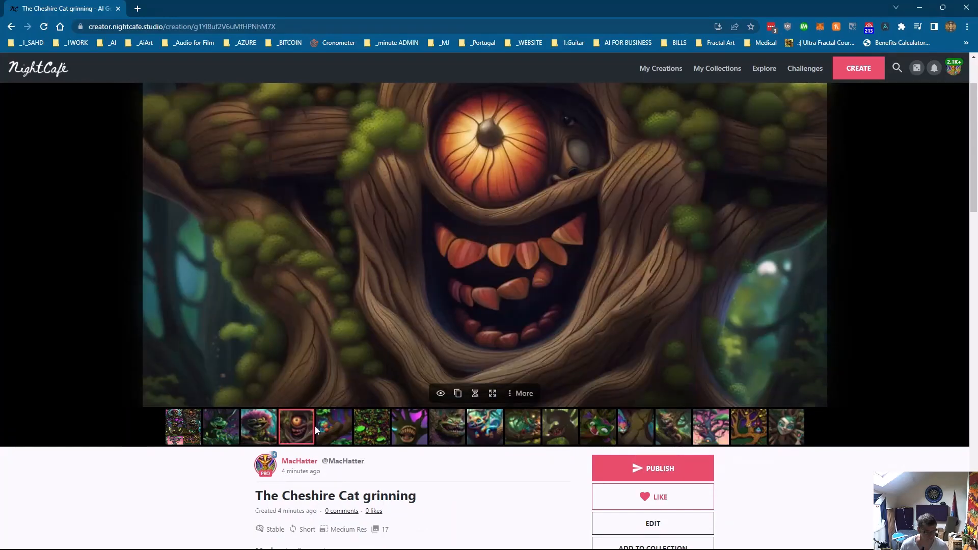
click(329, 431)
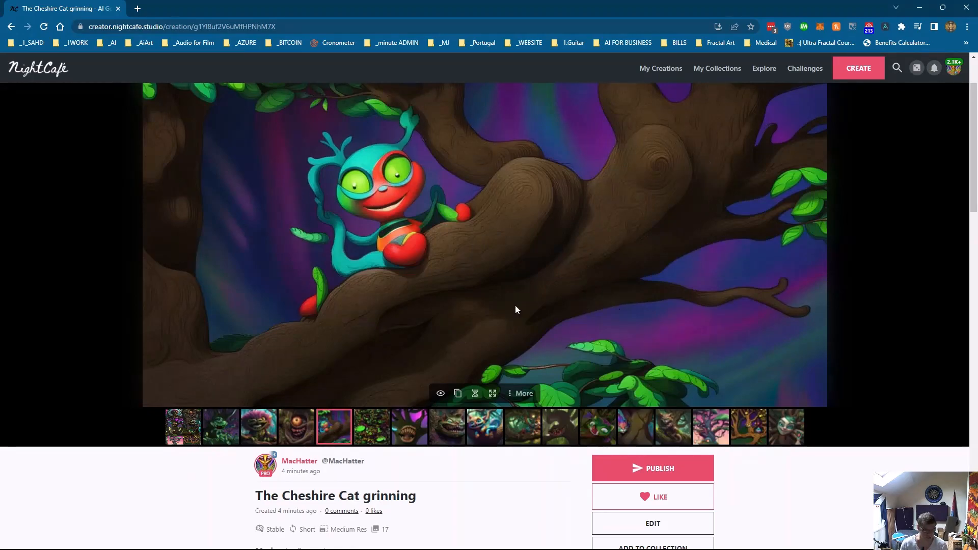
click(367, 428)
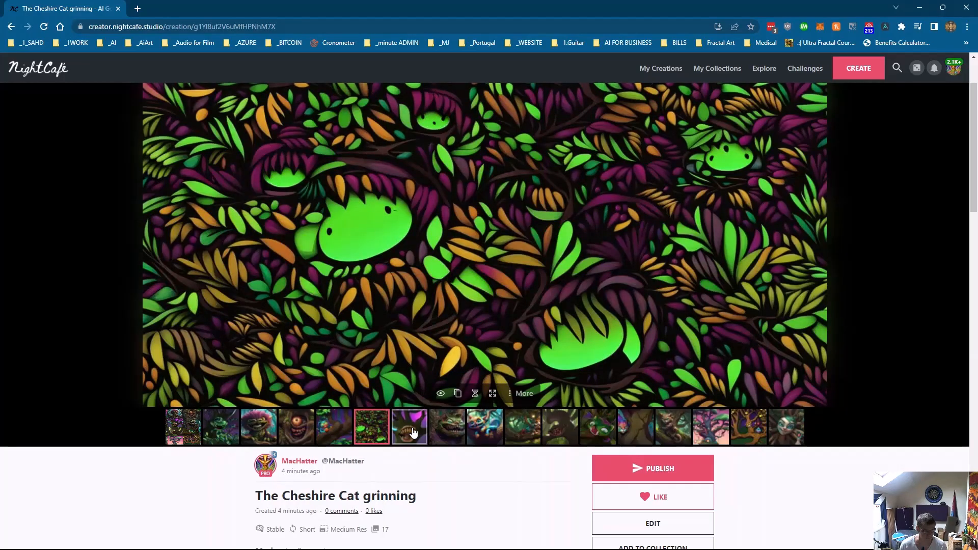
click(413, 433)
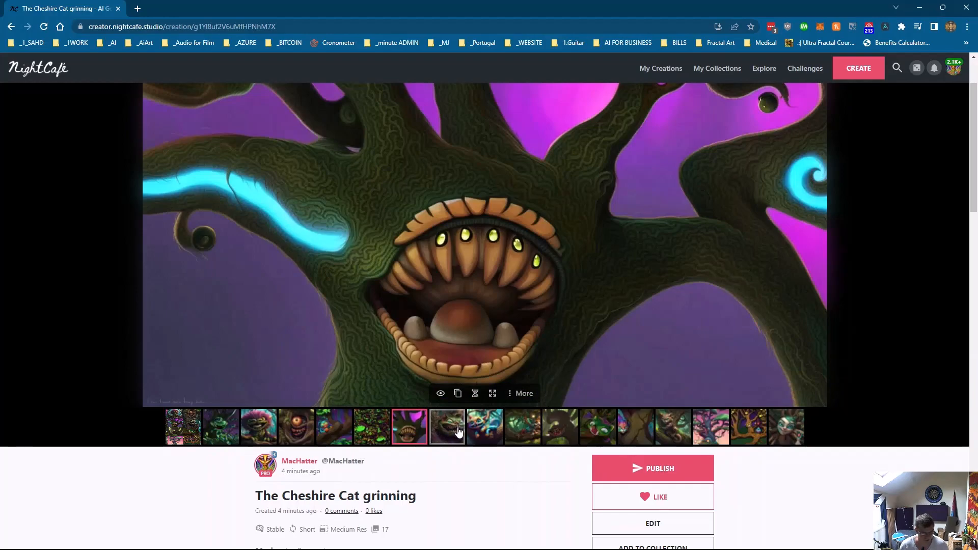
click(478, 433)
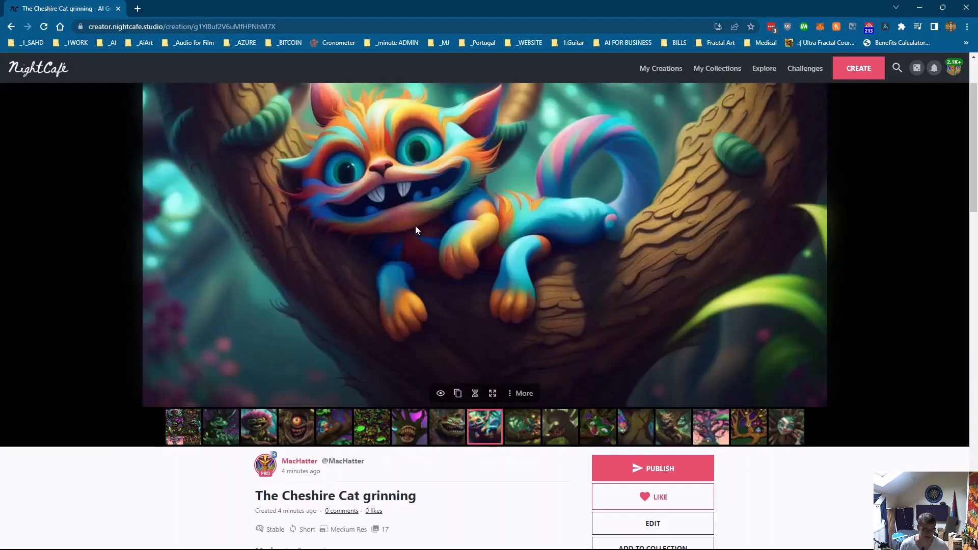
click(523, 431)
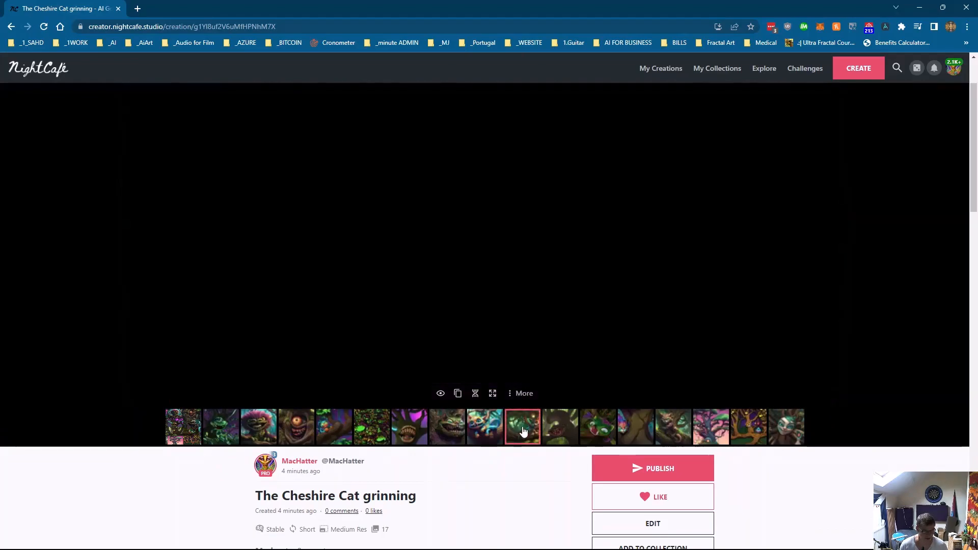
click(555, 430)
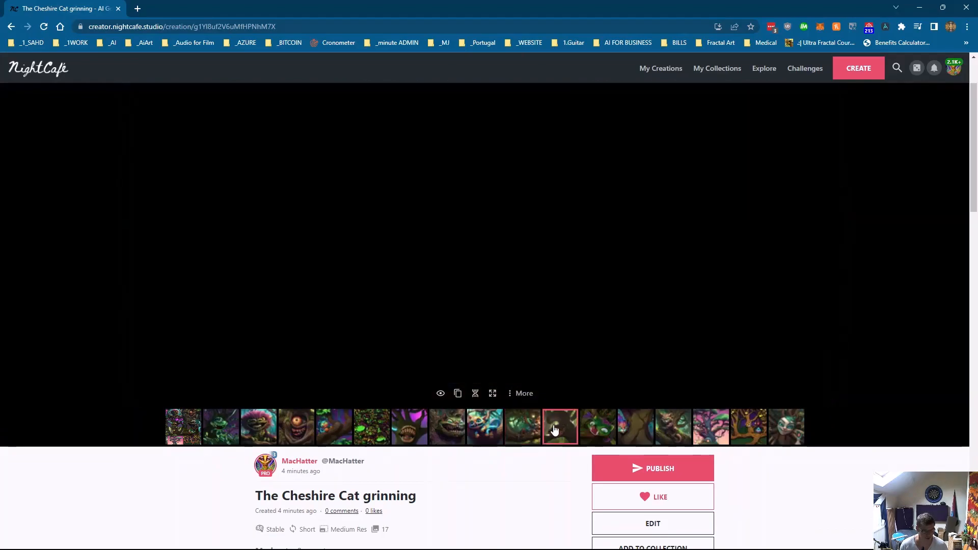
click(595, 427)
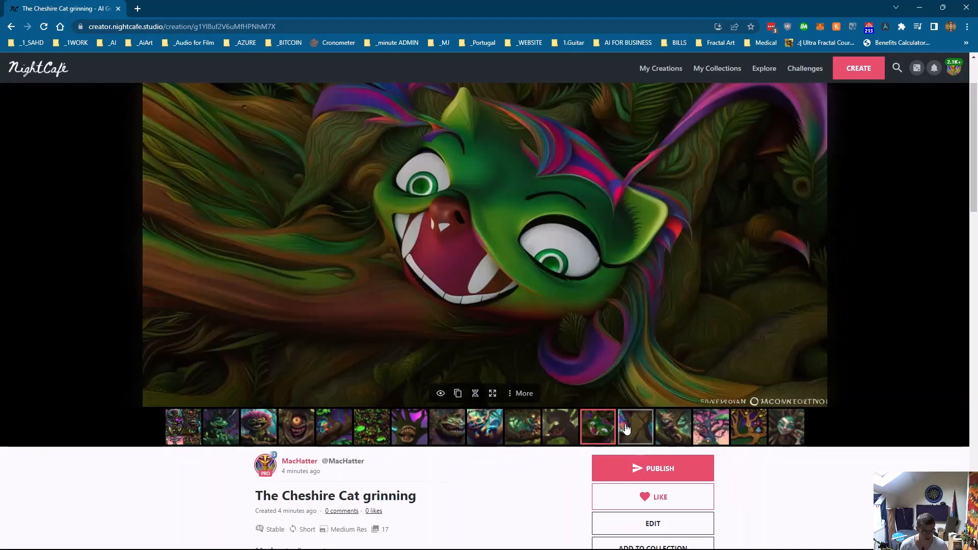
click(626, 430)
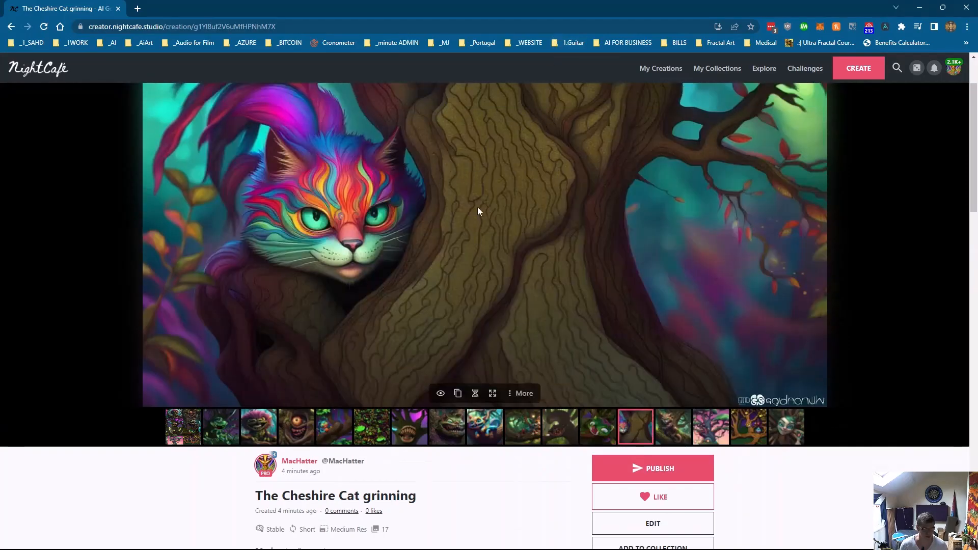
click(441, 394)
Start a new creation and choose the SDXL 0.9 model.
click(859, 68)
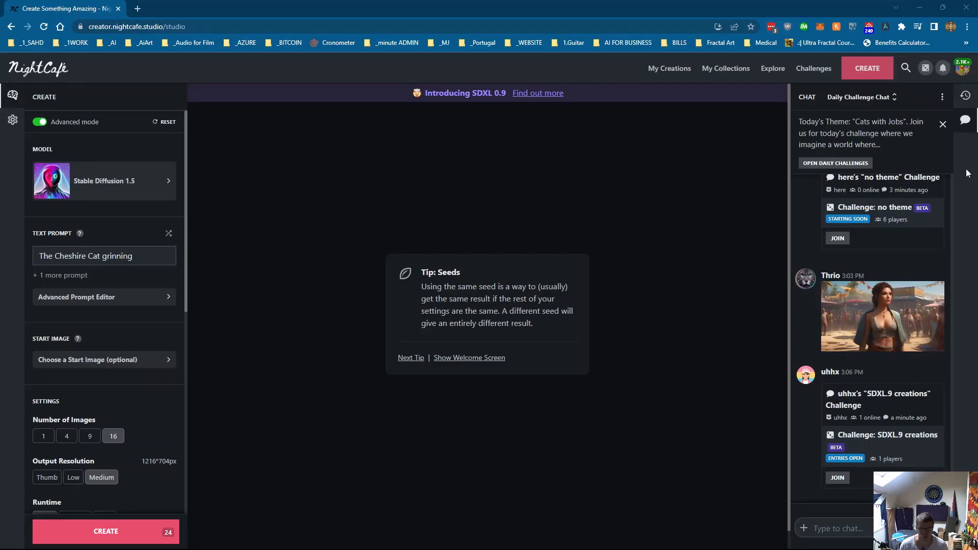
click(111, 186)
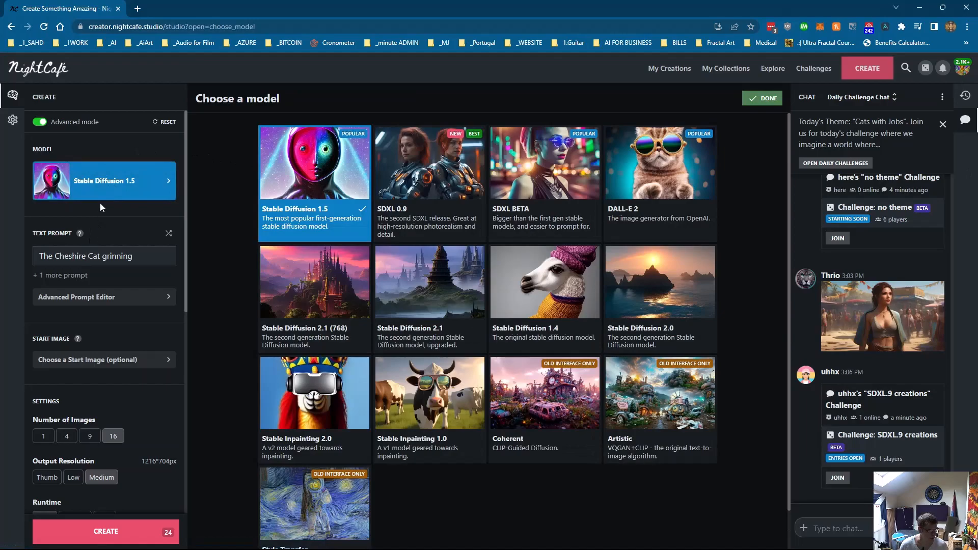
click(446, 199)
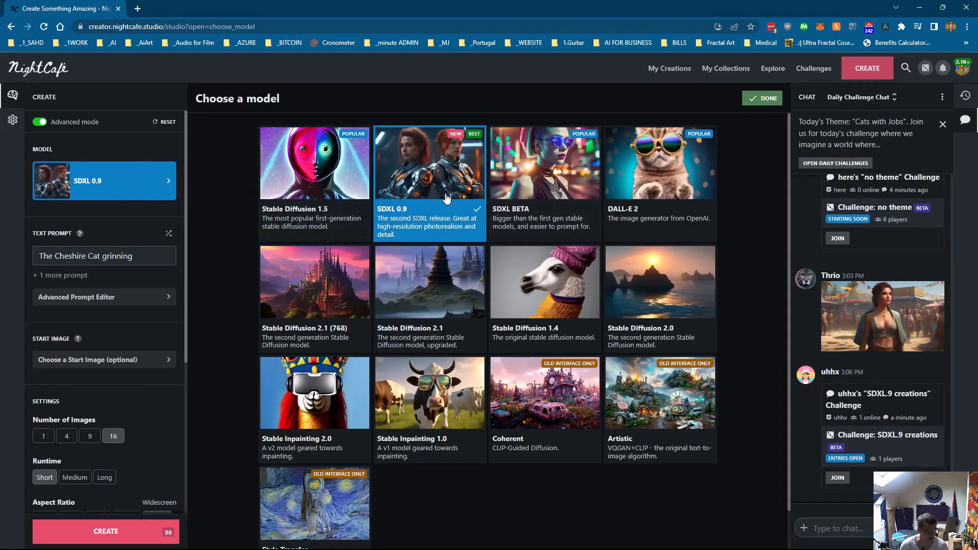
Replace the first prompt with "A cult gathering in an abandoned house, doing a ritual. Inside of a house, gathering, ritual".
click(113, 296)
key(ctrl+a)
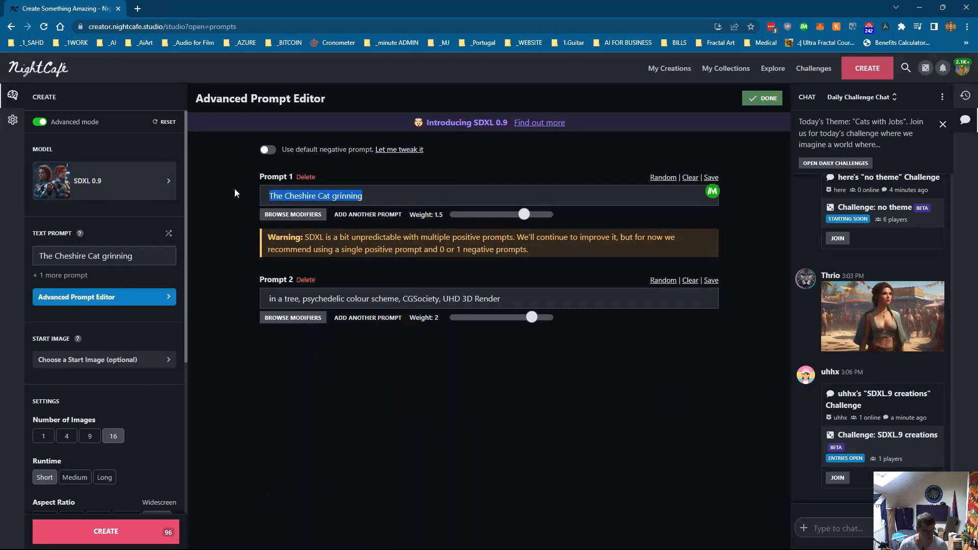
key(BackSpace)
text(A cult gathering in an abandoned house, doing a ritual. Inside of a house, gathering, ritual)
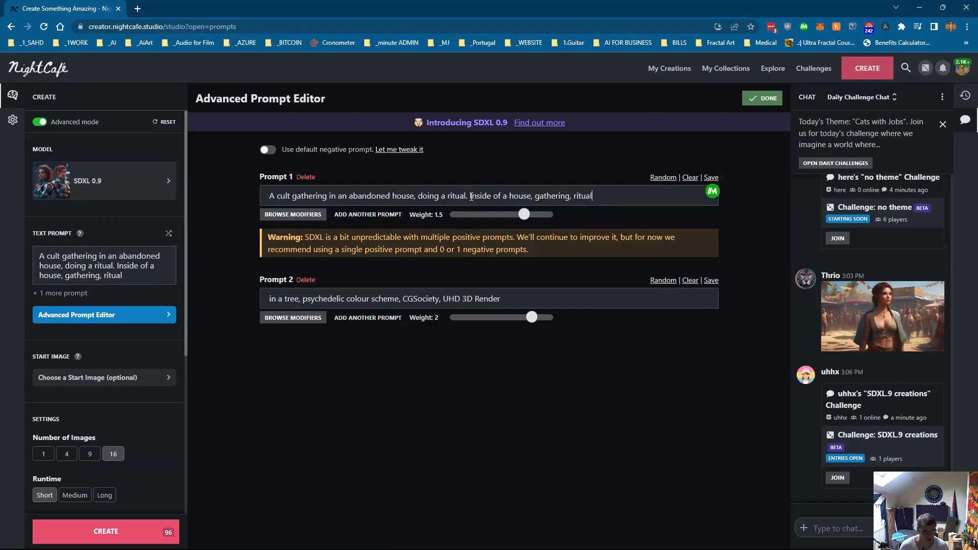
key(alt+Tab)
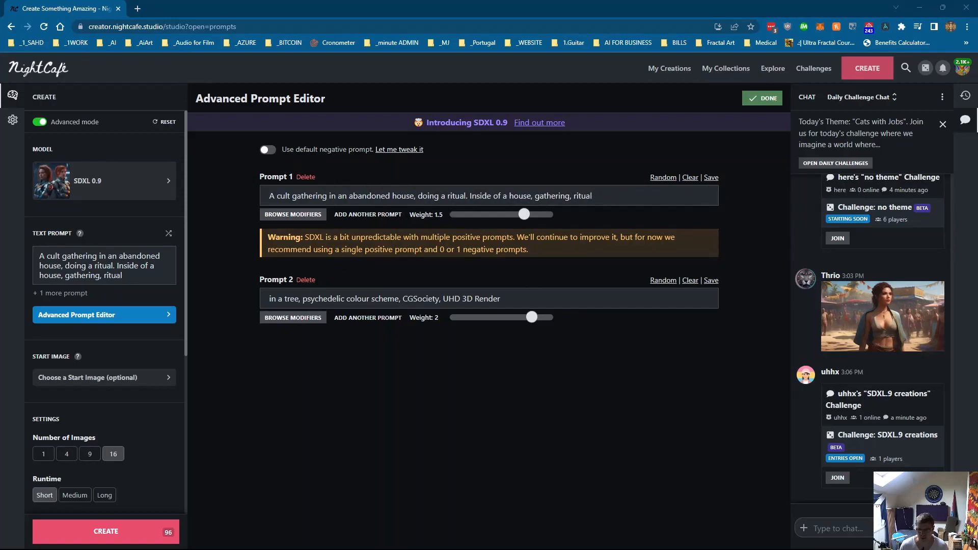
Replace the second prompt with "eldritch horror, weird and sinister, ghostly", without a trailing line break.
drag(496, 302, 225, 289)
text(eldritch horror, weird and sinister, ghostly)
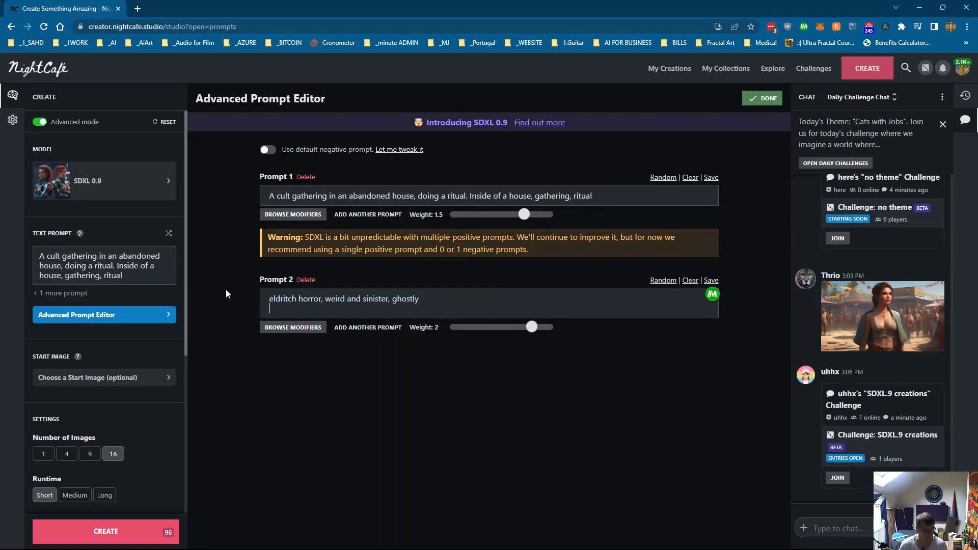
key(BackSpace)
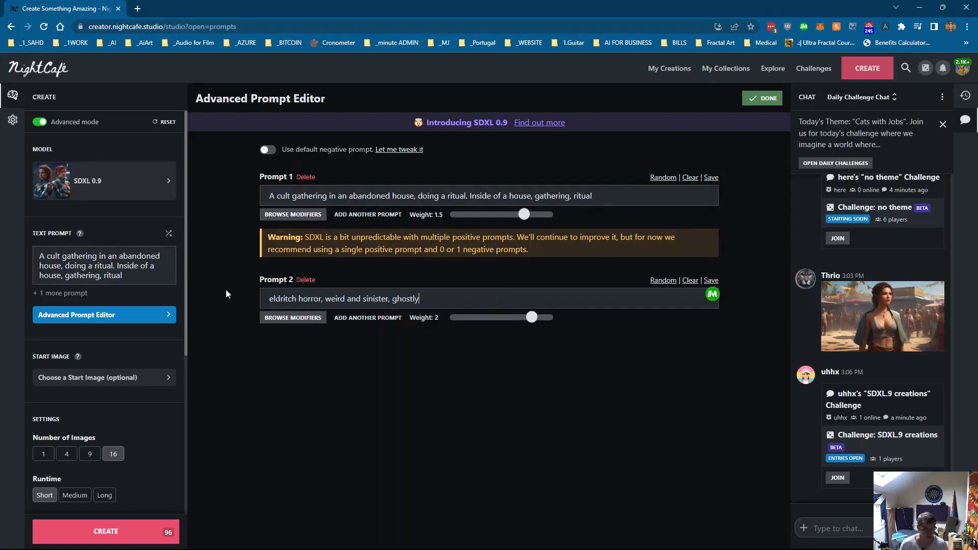
Search Google for "eldritch" in a new browser tab and look at the image results.
click(138, 8)
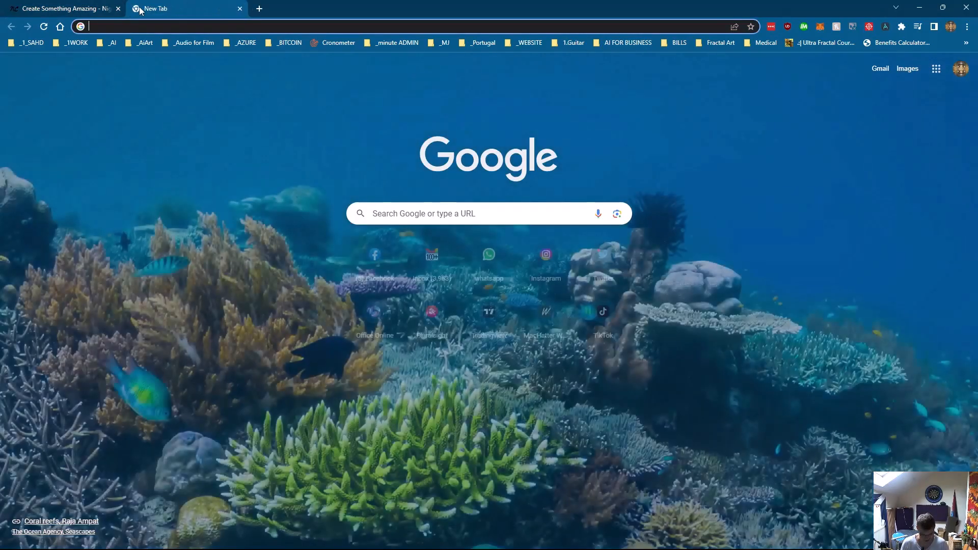
text(eldritch)
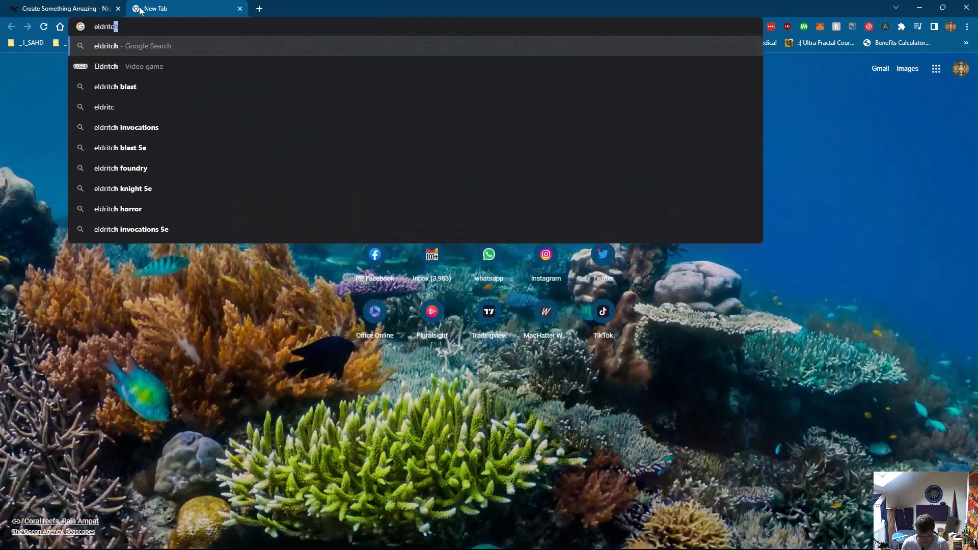
key(Return)
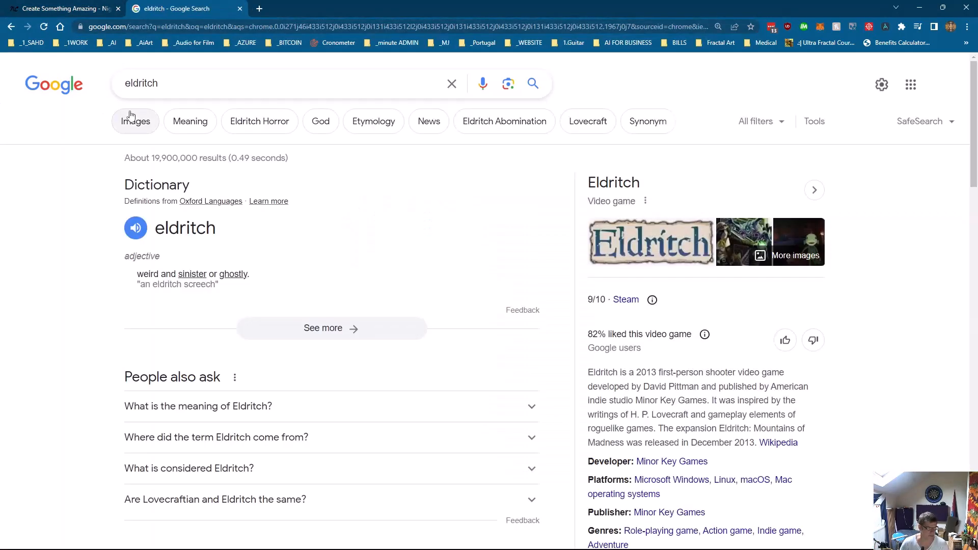
click(141, 128)
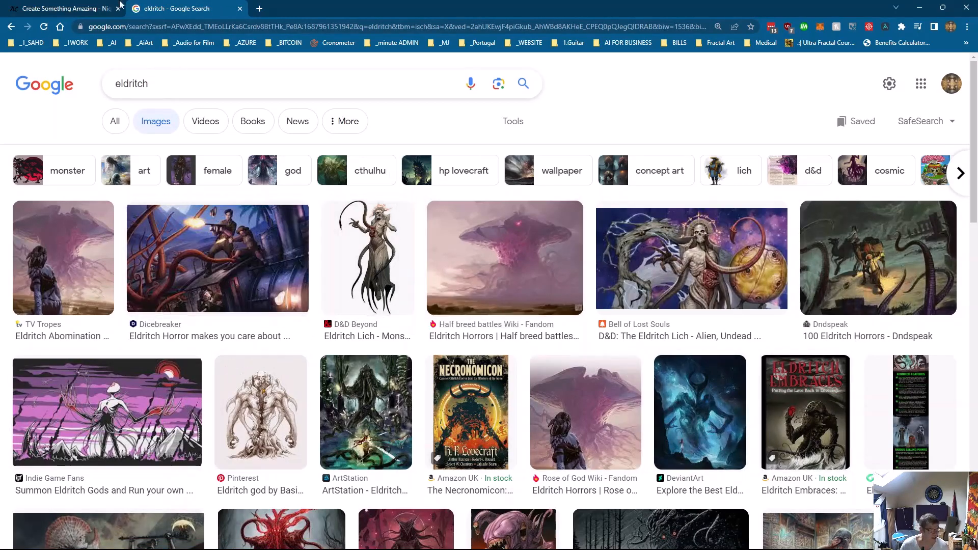
Return to the NightCafe creation, set the aspect ratio to 1:1, and generate the 16 images, accepting the 96-credit charge.
click(102, 9)
scroll(130, 301, down, 4)
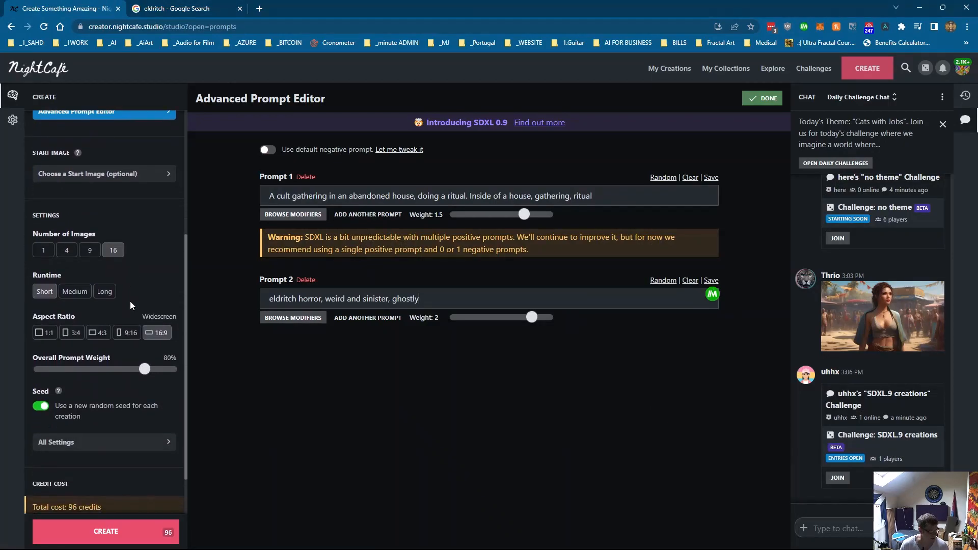
scroll(130, 305, down, 1)
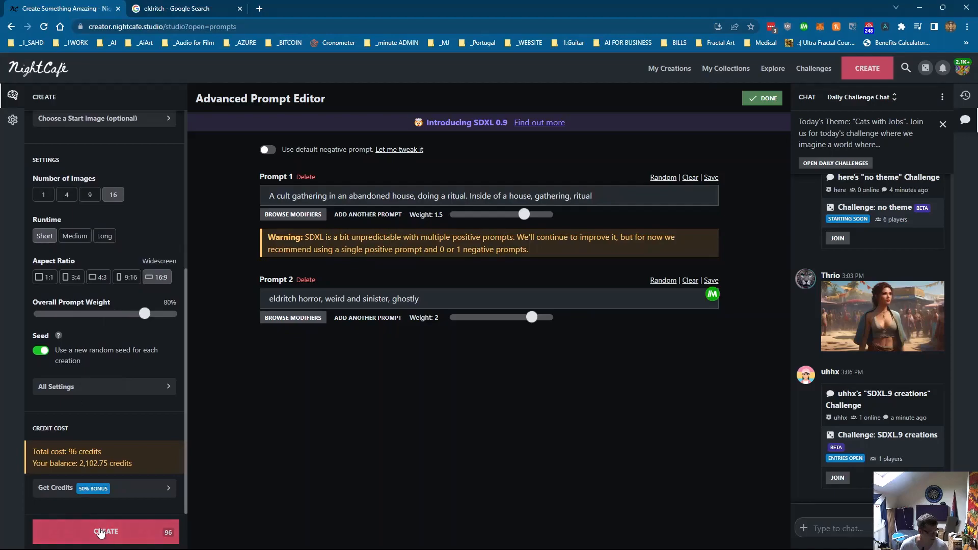
click(45, 278)
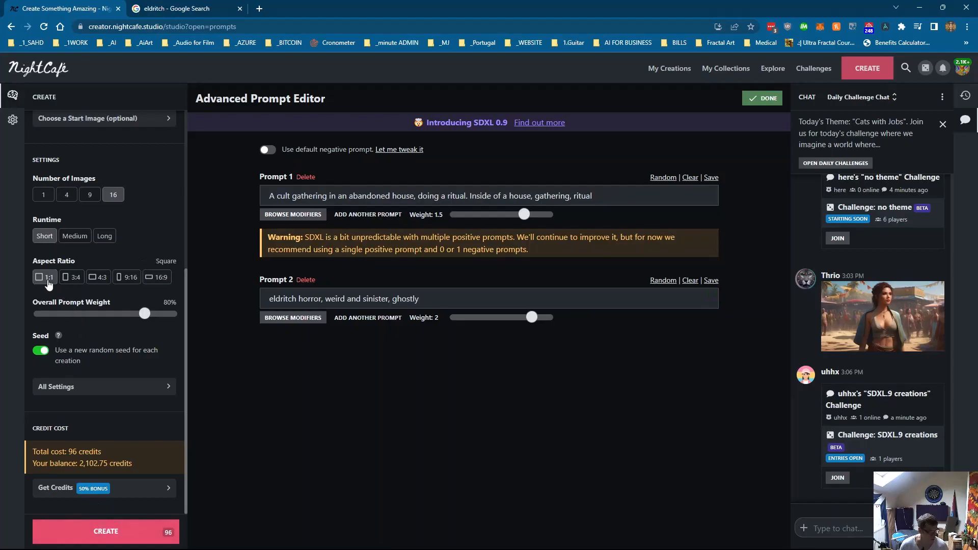
click(105, 531)
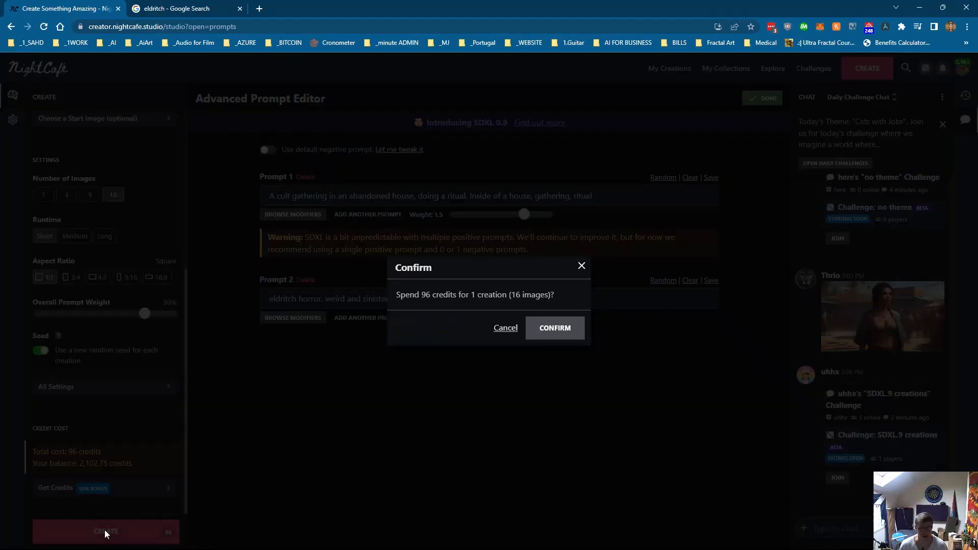
click(552, 339)
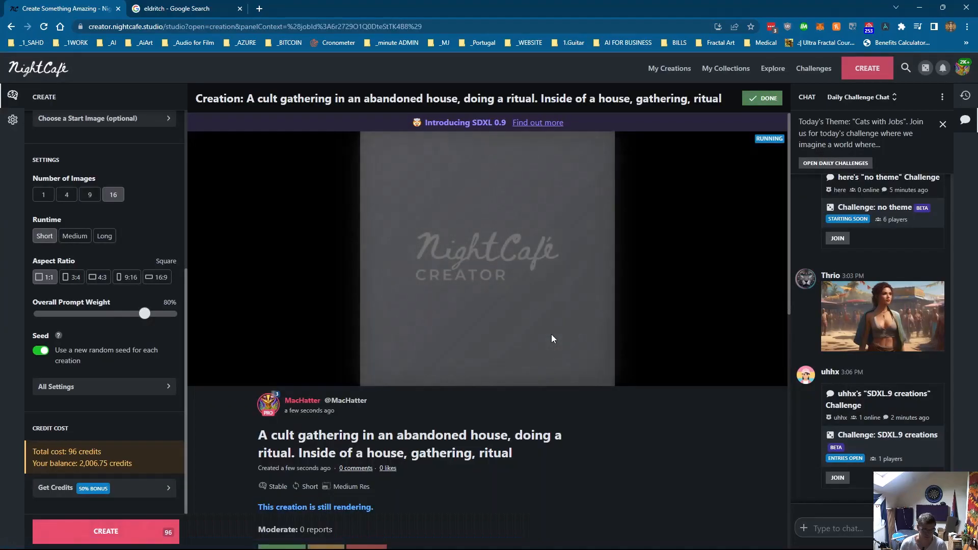
Examine the image grid of the finished cult gathering creation and enlarge the image of the hooded figure facing a floating skull.
mouse_move(622, 548)
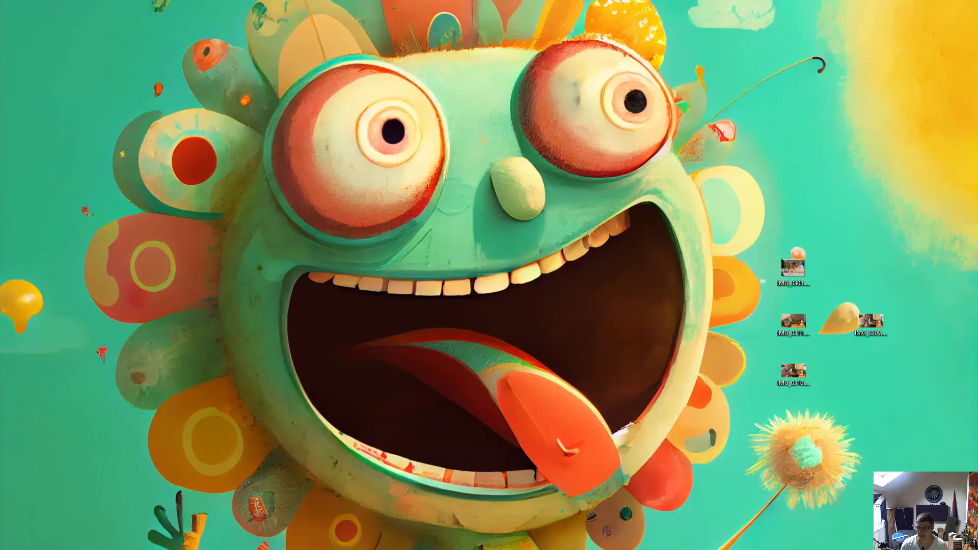
key(alt+Tab)
double_click(797, 62)
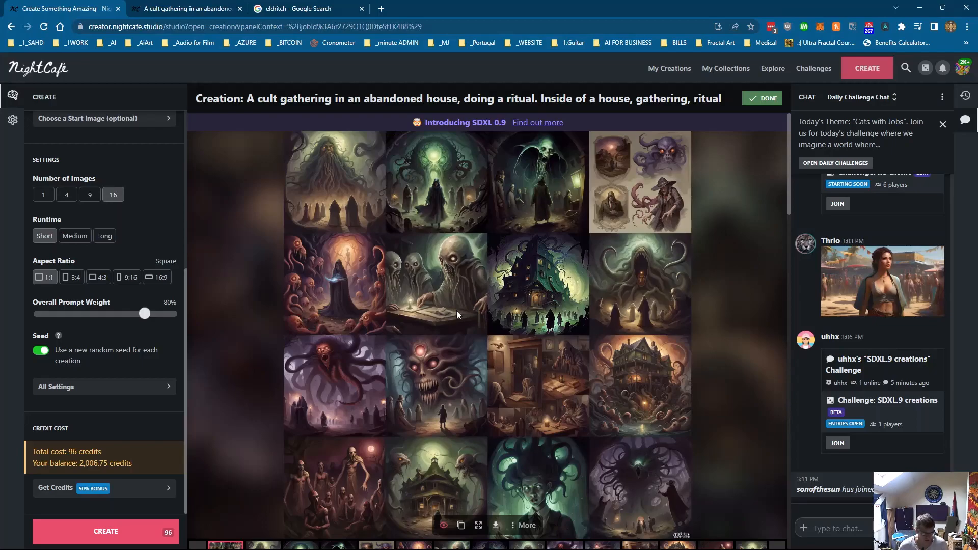
scroll(383, 270, down, 1)
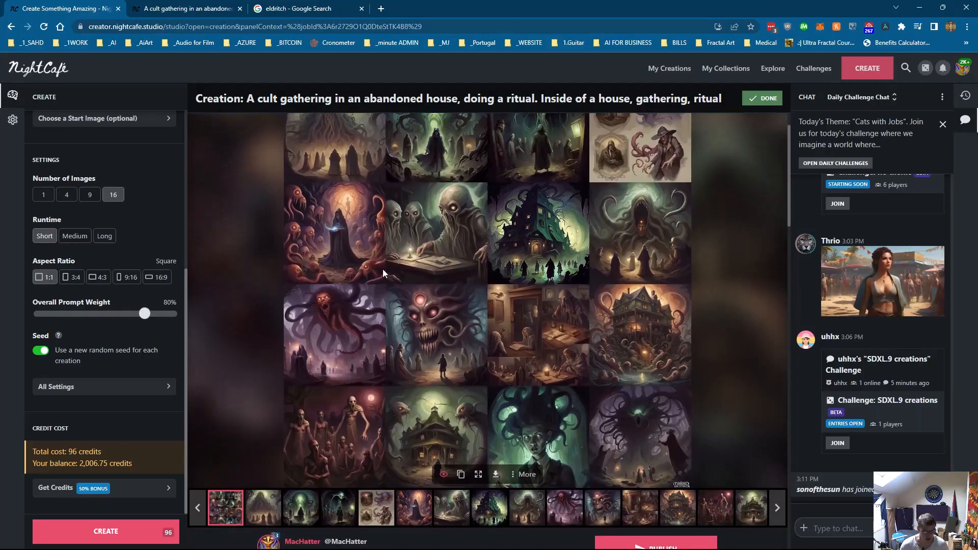
scroll(384, 273, up, 1)
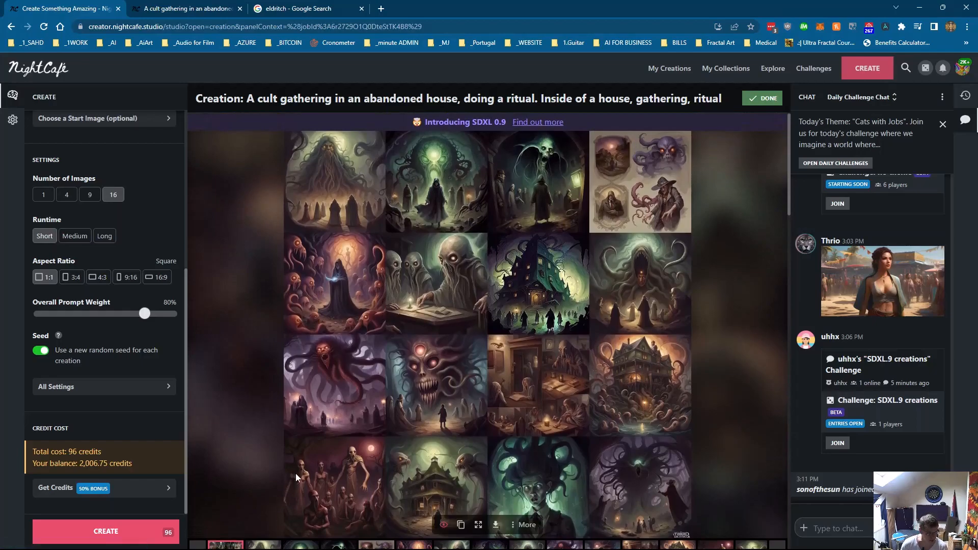
scroll(296, 477, down, 3)
click(340, 407)
scroll(424, 429, up, 3)
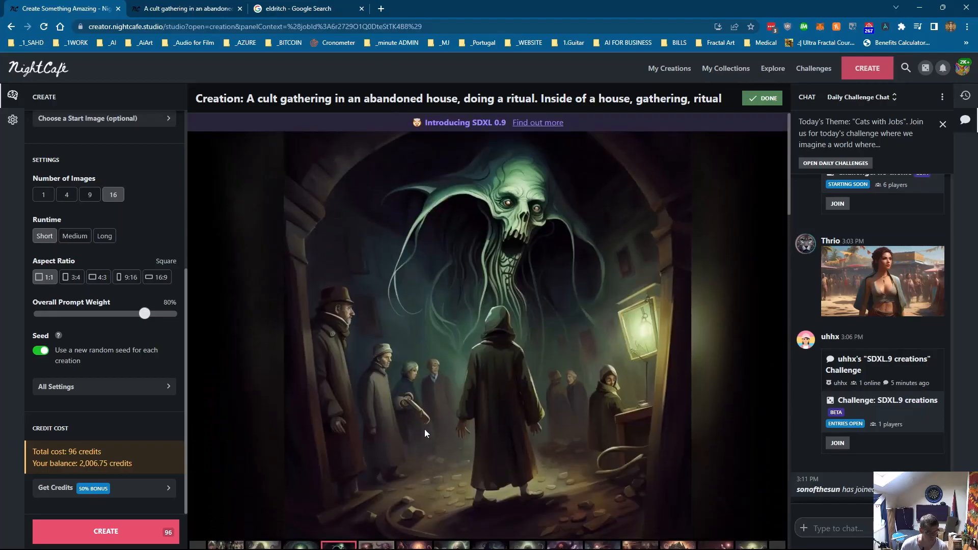
Delete the second prompt and replace the first with "A beautiful Redhead woman, portrait image, 35mm camera shot, powder paint portrait by Alex Hirsch".
mouse_move(426, 429)
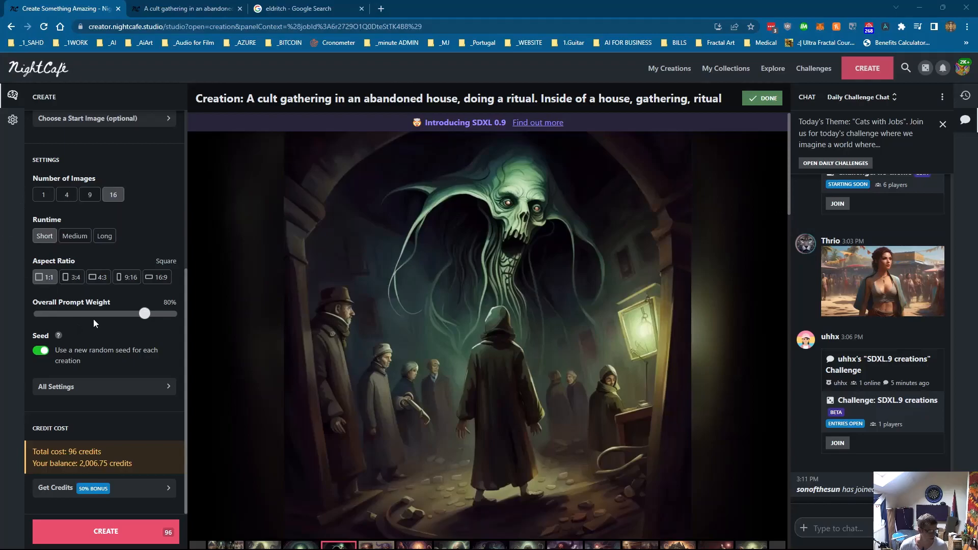
scroll(94, 319, up, 5)
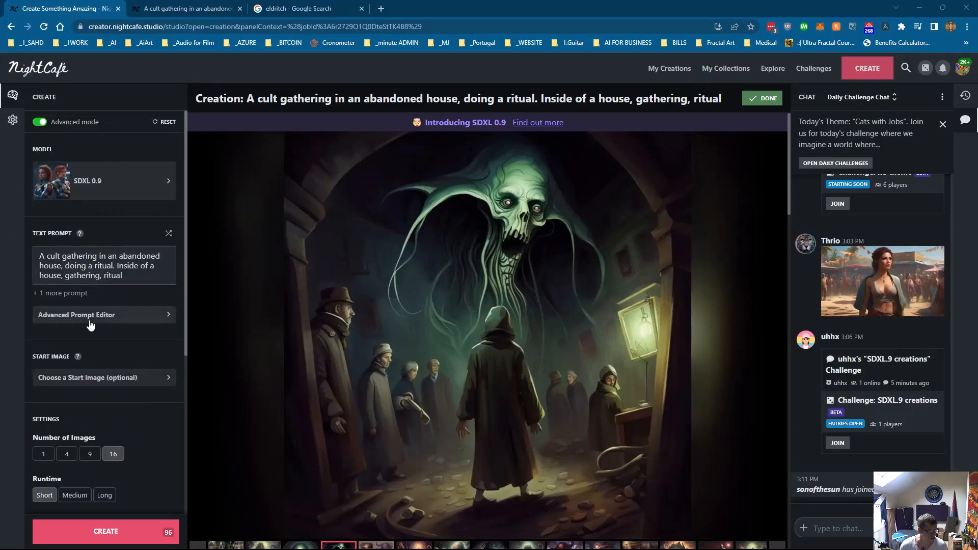
triple_click(132, 280)
click(118, 315)
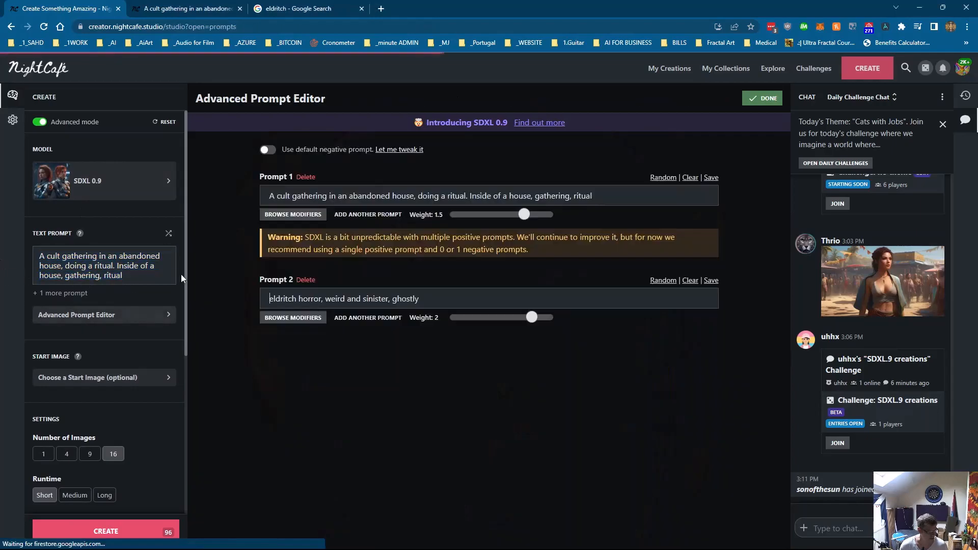
click(313, 281)
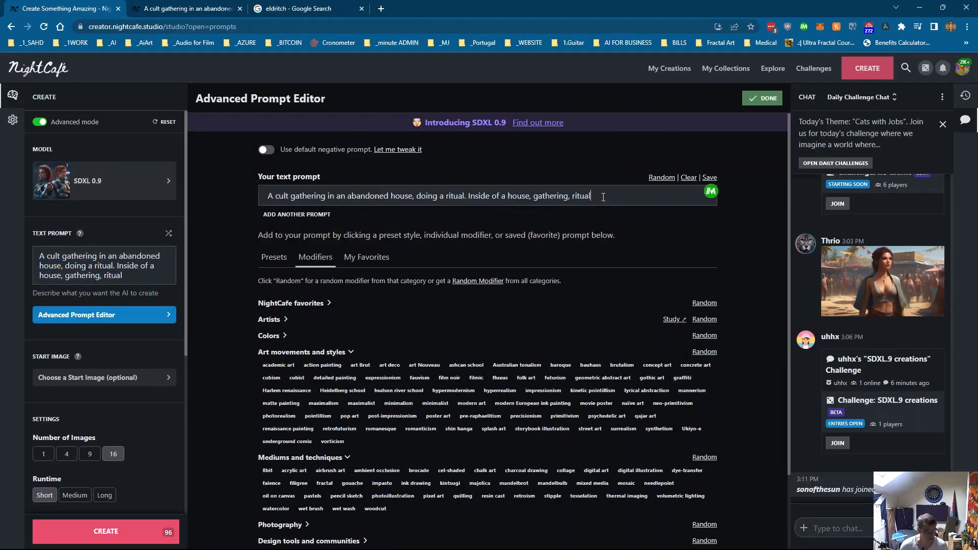
drag(611, 196, 157, 205)
text(A beautiful Redhead woman, portrait image, 35mm camera shot, powder paint portrait by Alex Hirsch)
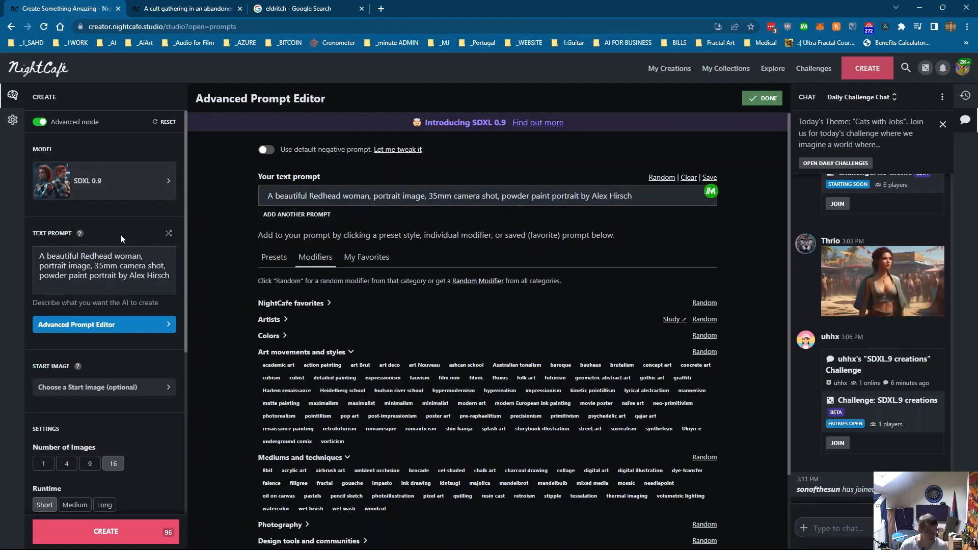
Generate 16 images of the redhead portrait prompt with the current settings, accepting the 96-credit charge.
scroll(113, 338, down, 2)
scroll(113, 337, down, 2)
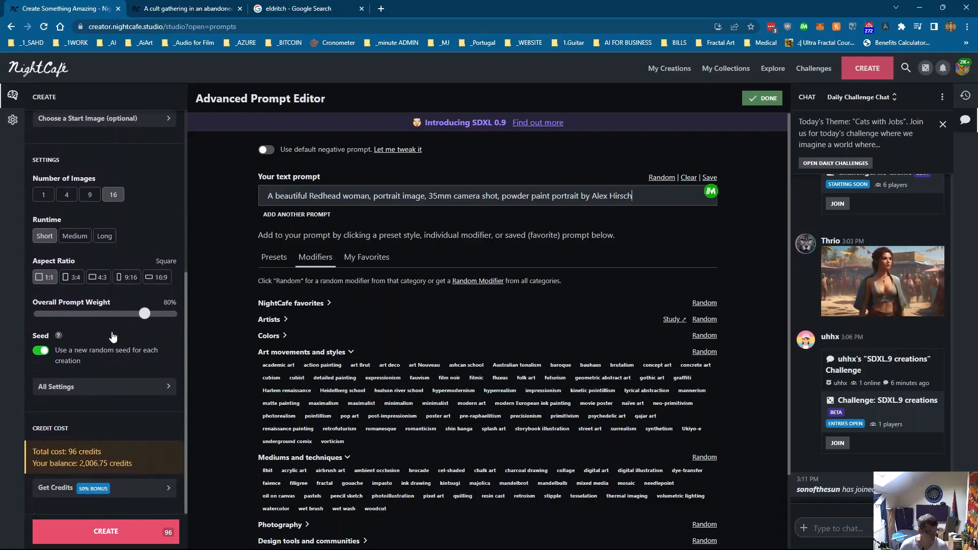
click(105, 531)
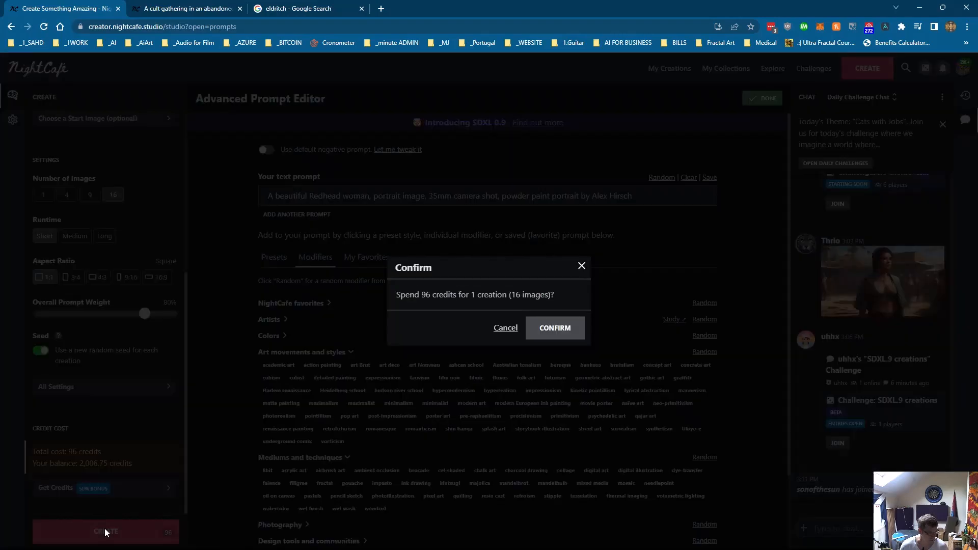
click(548, 327)
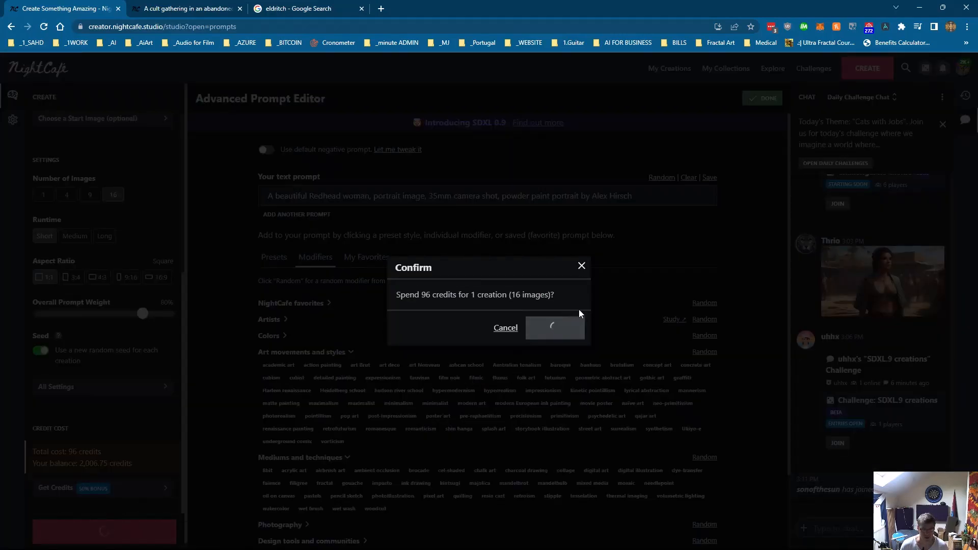
scroll(127, 260, up, 4)
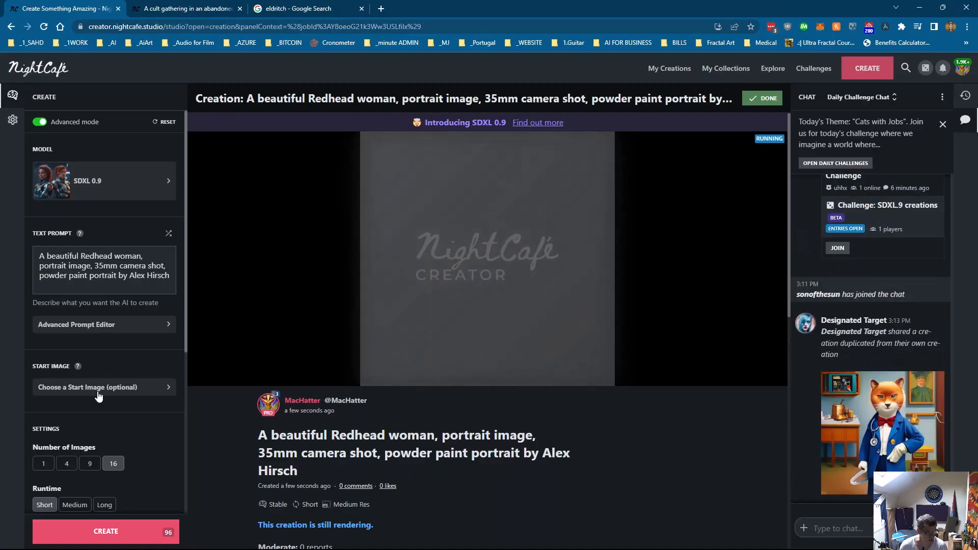
scroll(105, 373, down, 3)
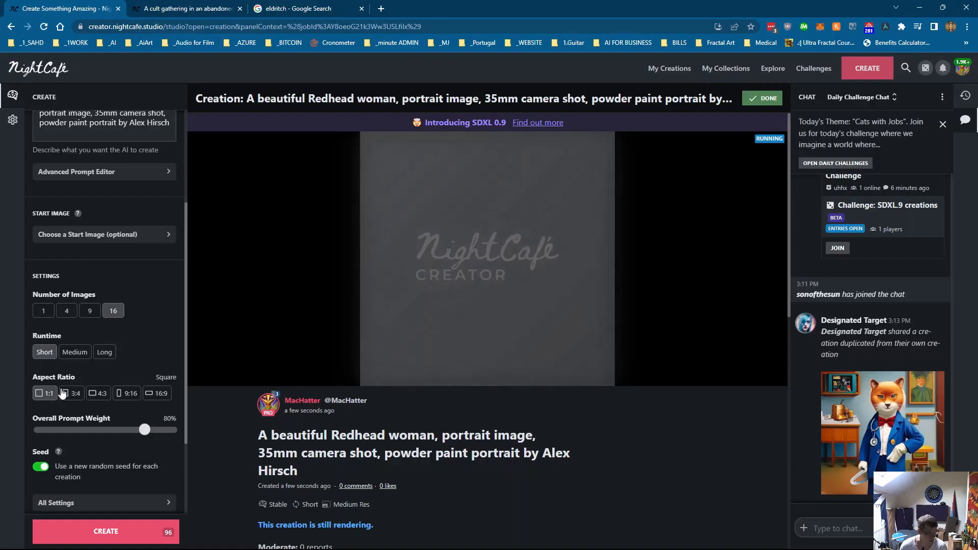
scroll(139, 253, up, 3)
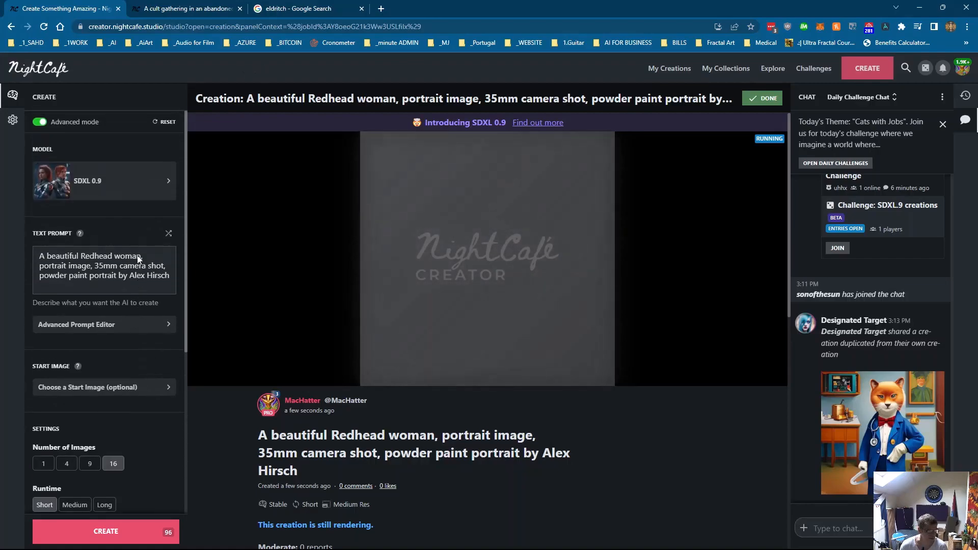
scroll(138, 258, down, 5)
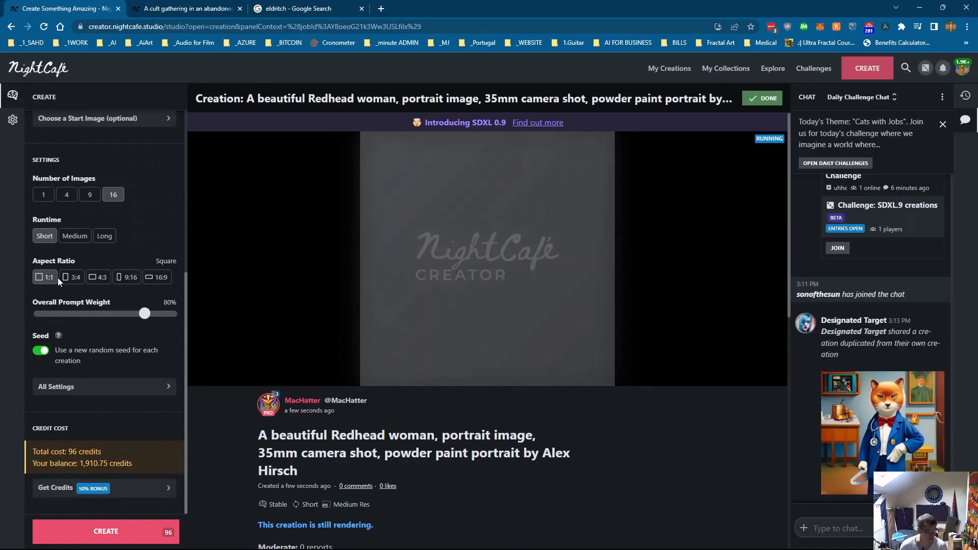
scroll(137, 249, up, 3)
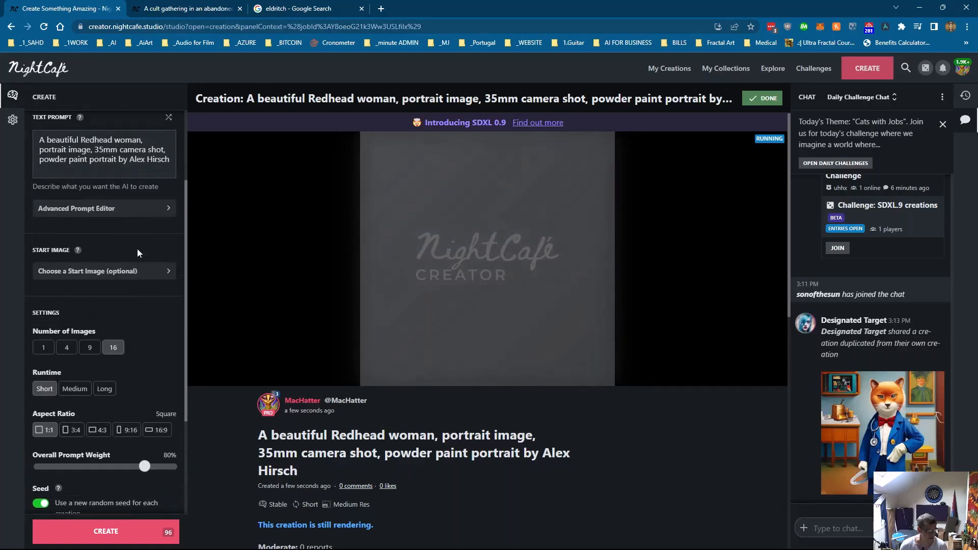
Search the existing creations for "A beautiful Redhead woman", browse the matches and open the "redheads 3" creation.
scroll(136, 248, up, 2)
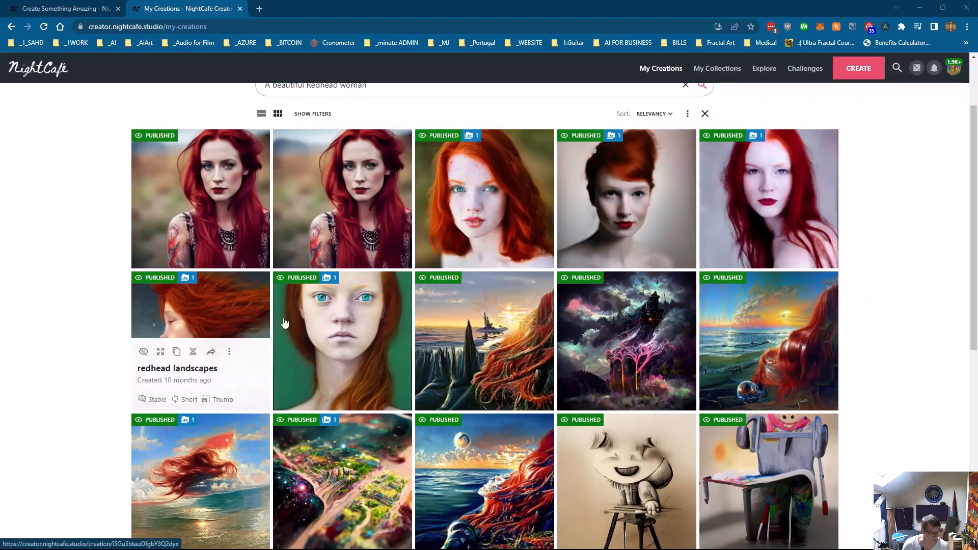
scroll(300, 326, down, 8)
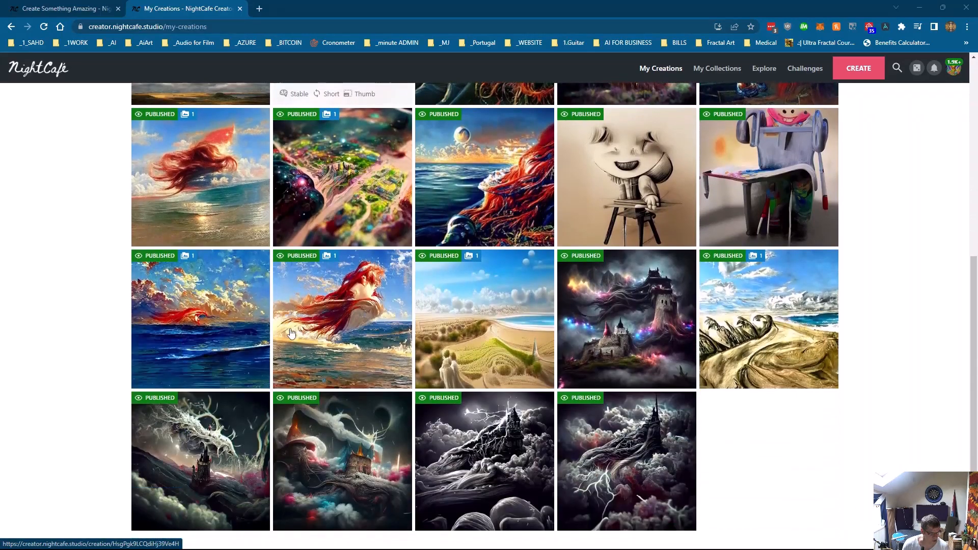
scroll(291, 332, up, 7)
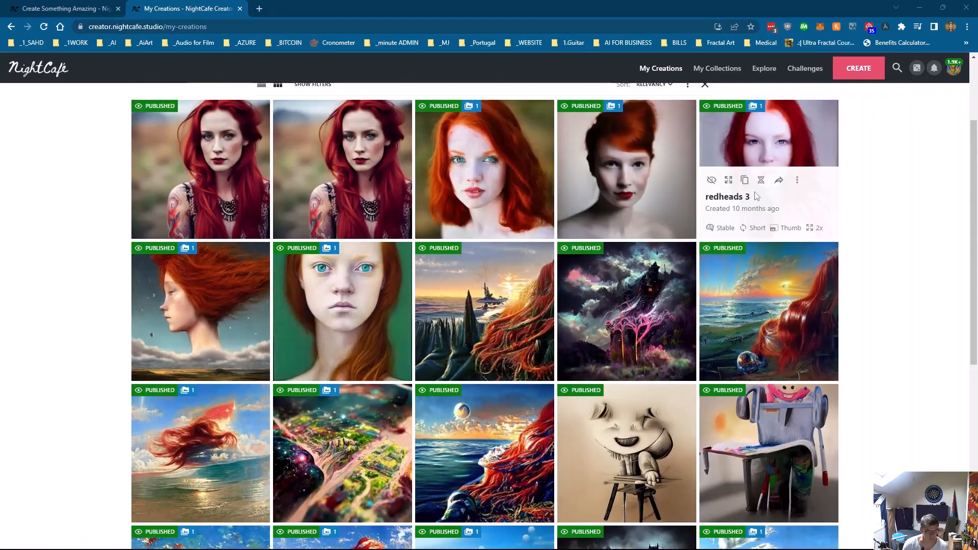
click(769, 161)
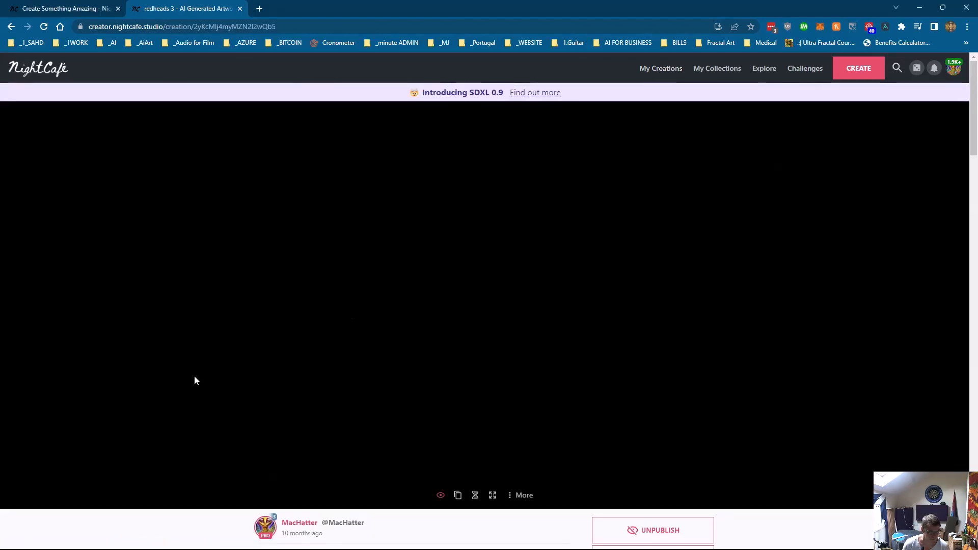
Examine the output images and the creation settings of the old "redheads 3" creation.
scroll(195, 381, down, 20)
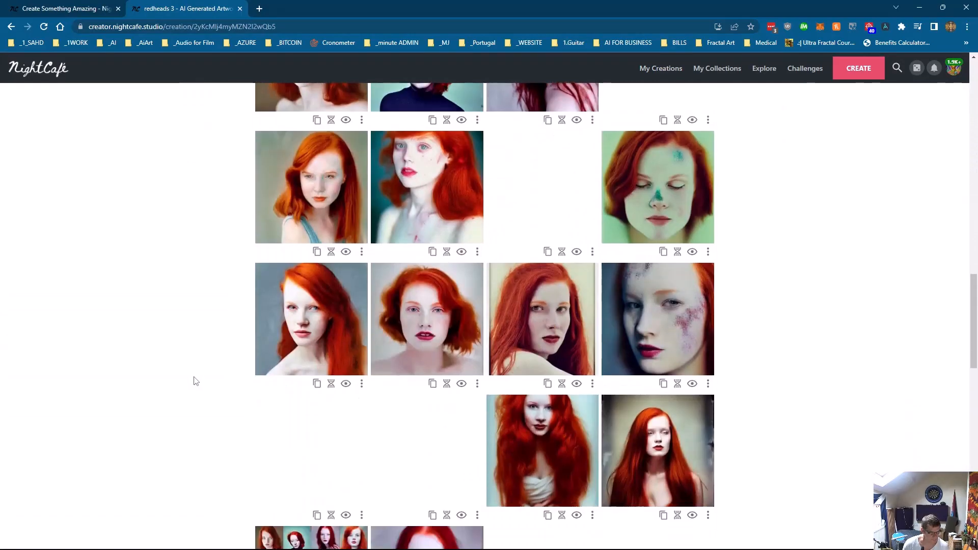
scroll(195, 381, down, 9)
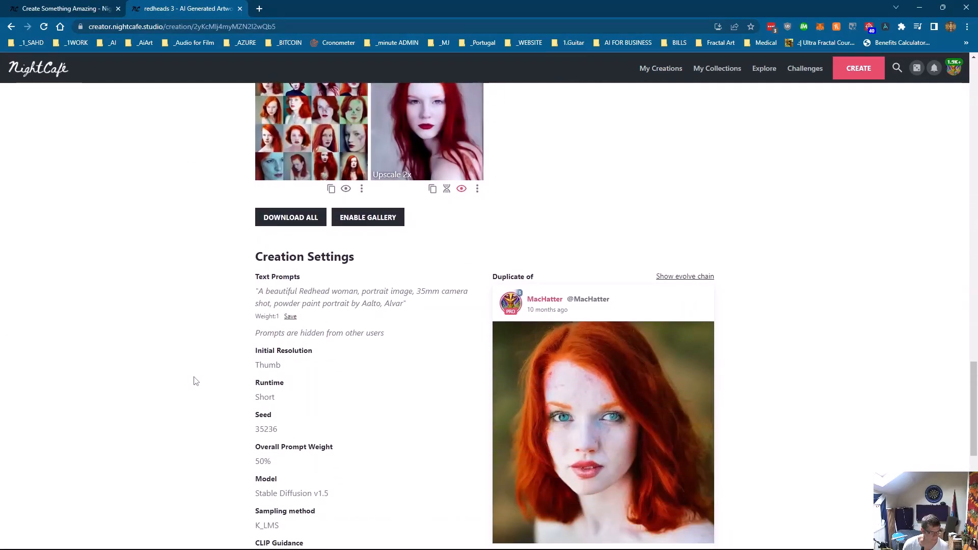
scroll(195, 381, up, 8)
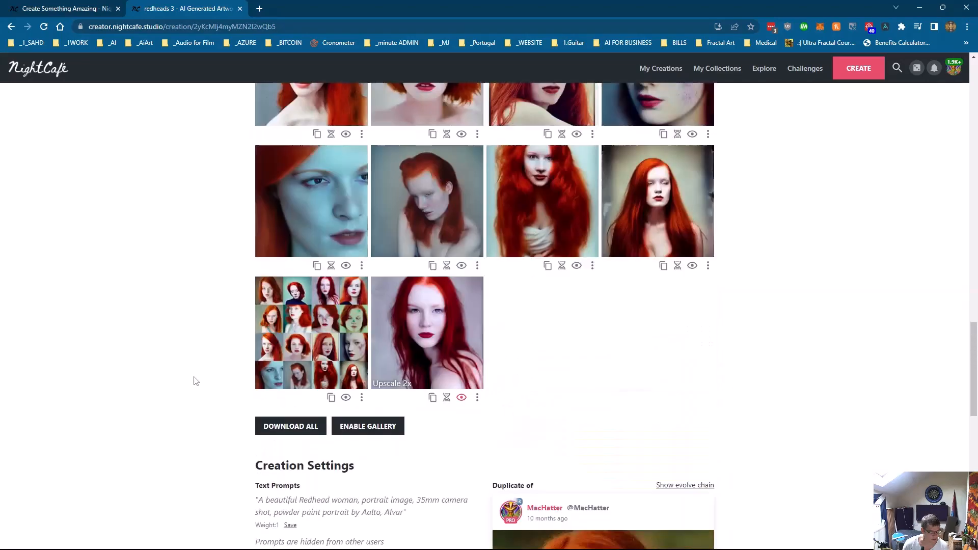
scroll(195, 381, up, 3)
scroll(195, 381, down, 3)
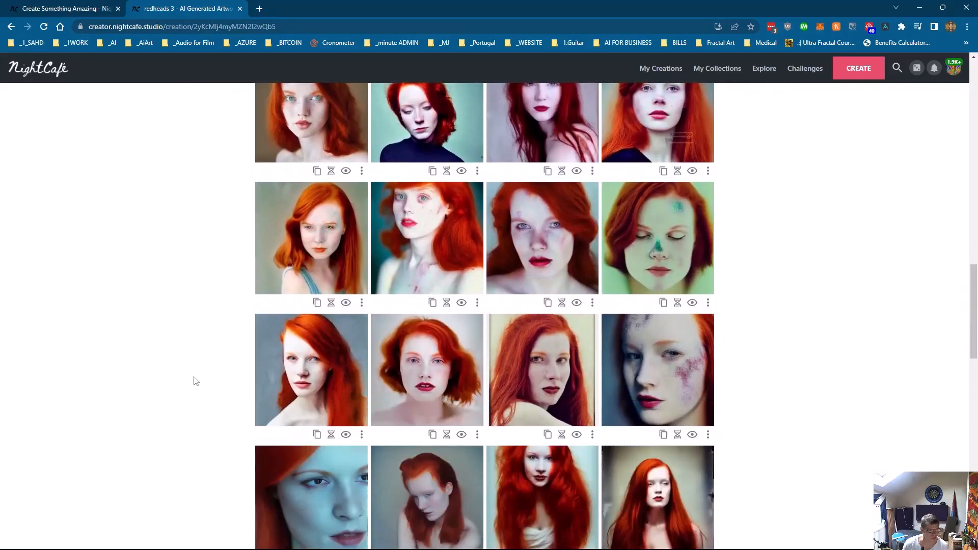
Enlarge the first portrait of the new SDXL 0.9 redhead creation and compare it with the old "redheads 3" images.
click(88, 15)
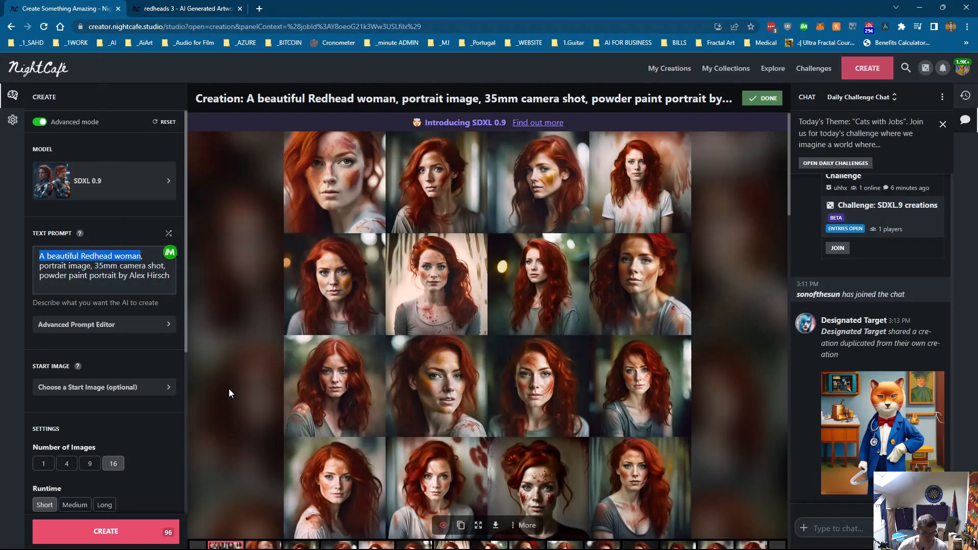
scroll(230, 393, down, 1)
click(276, 507)
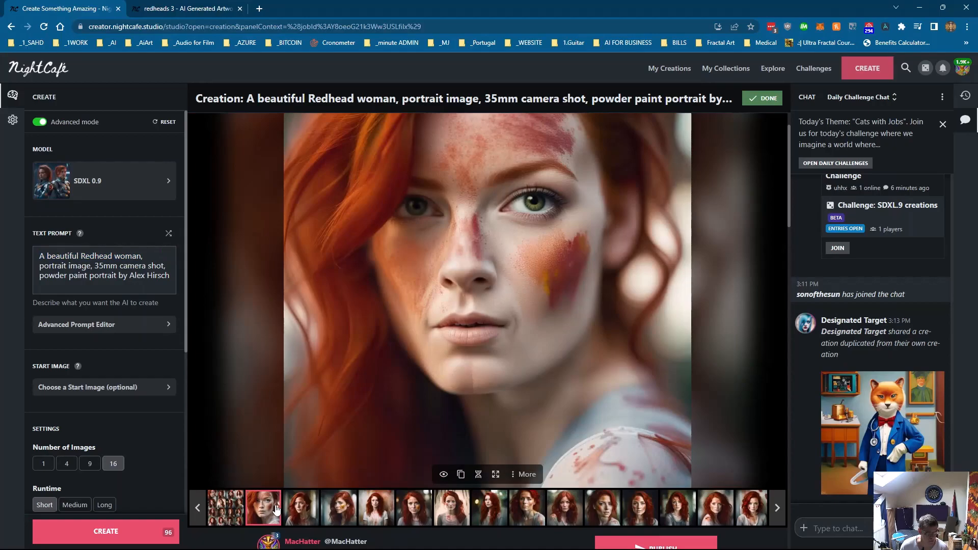
click(315, 505)
key(ctrl+Tab)
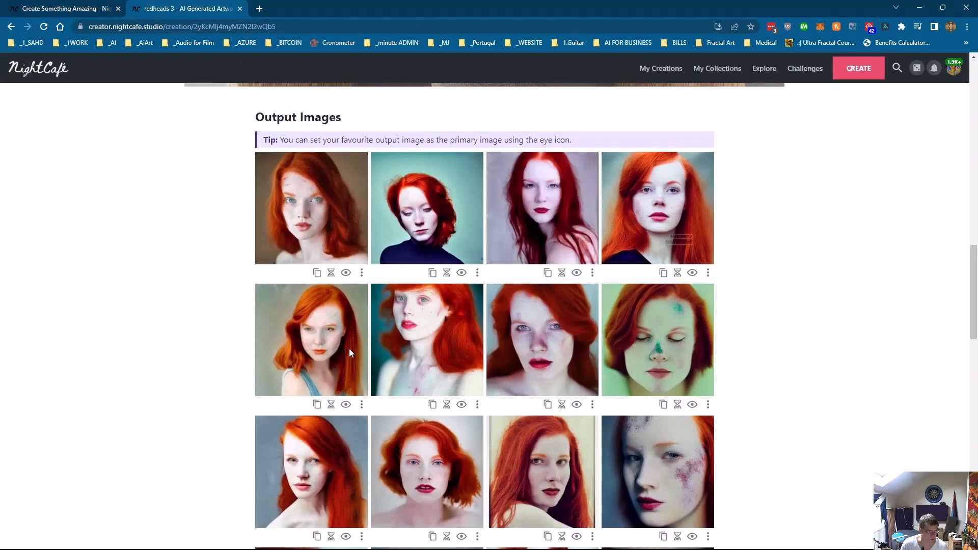
Return to the new redhead creation and enlarge its second, third and fourth portraits one after another.
click(75, 9)
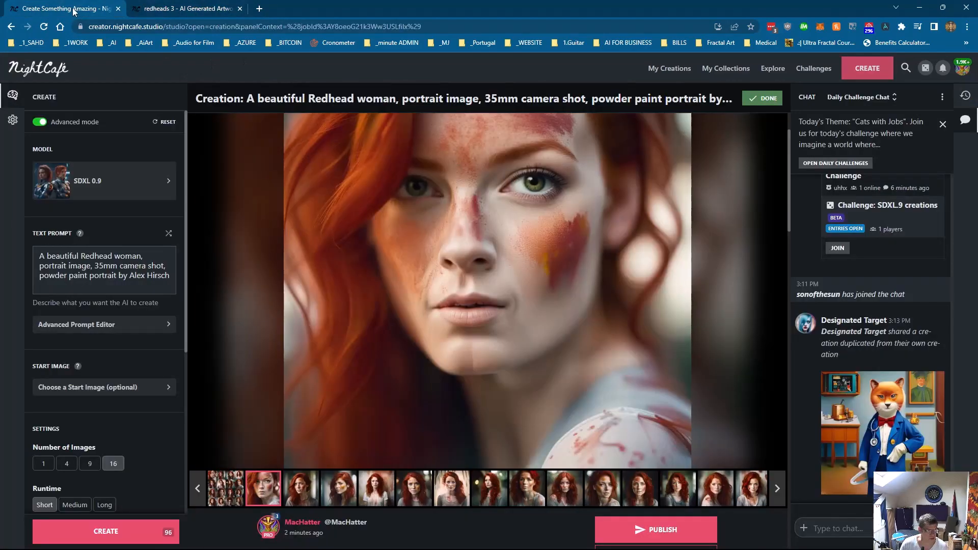
scroll(505, 235, down, 1)
click(308, 456)
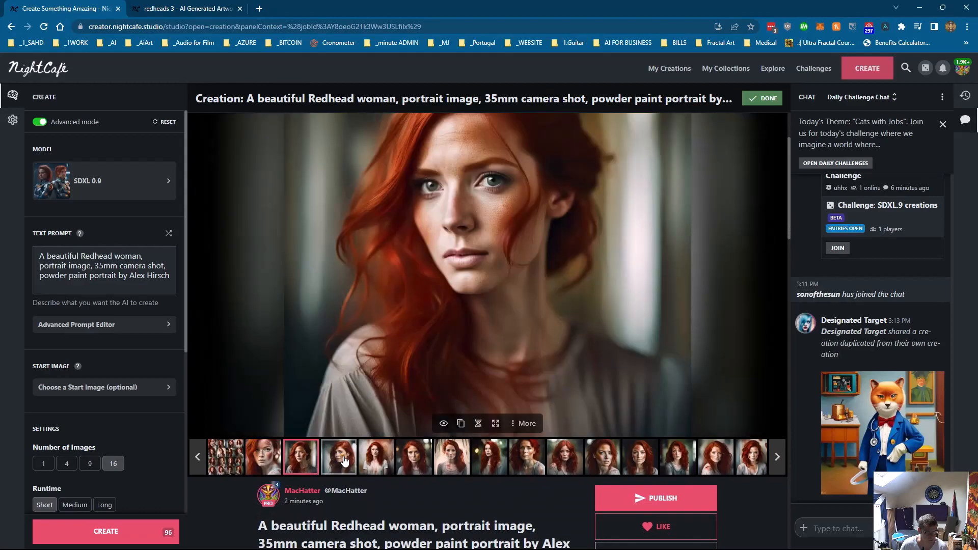
click(339, 459)
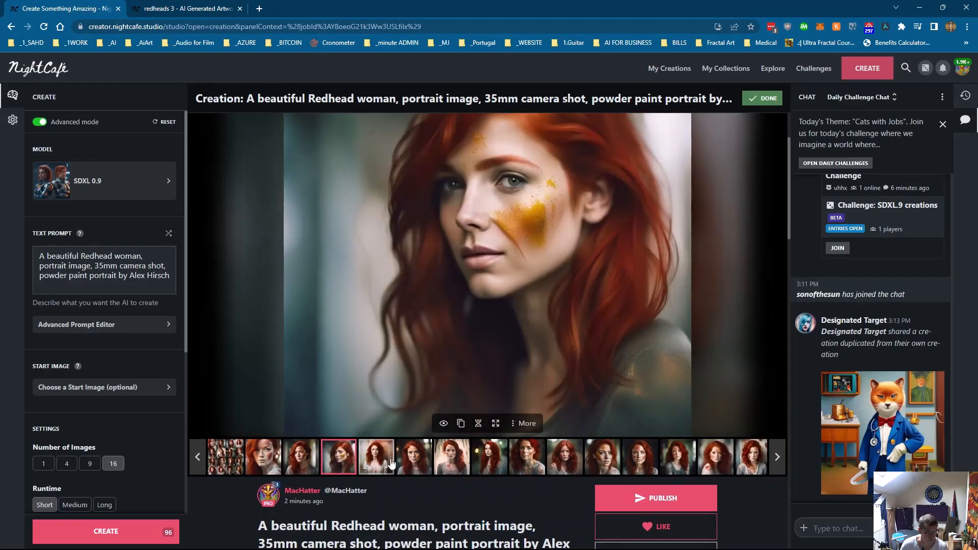
click(388, 464)
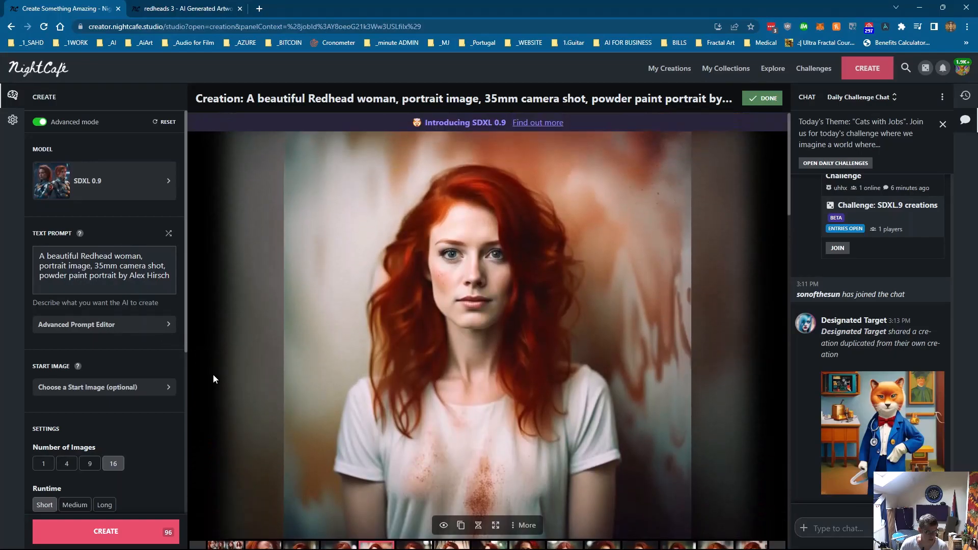
Search Google for the artist name "Alex Hirsch" from the text prompt and look through the image results.
drag(130, 275, 170, 276)
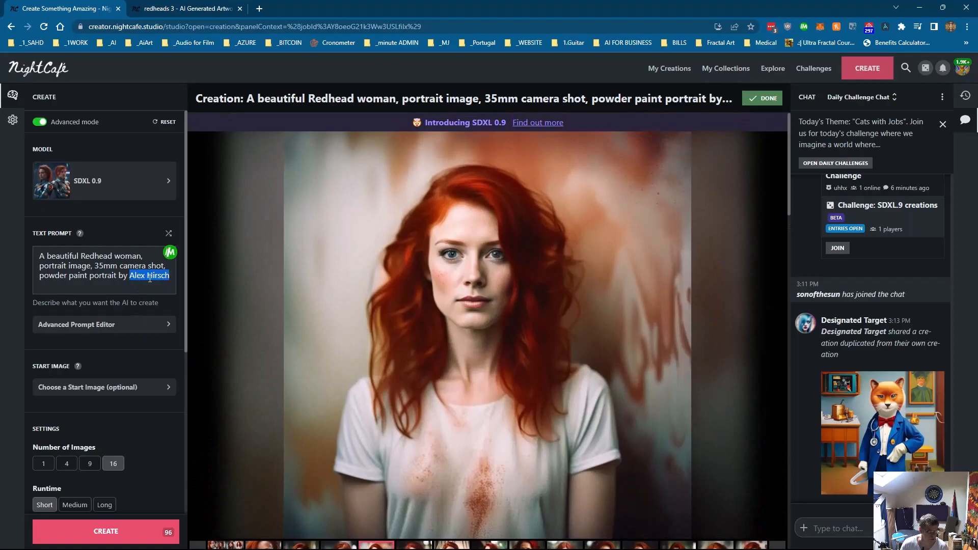
right_click(149, 278)
click(183, 370)
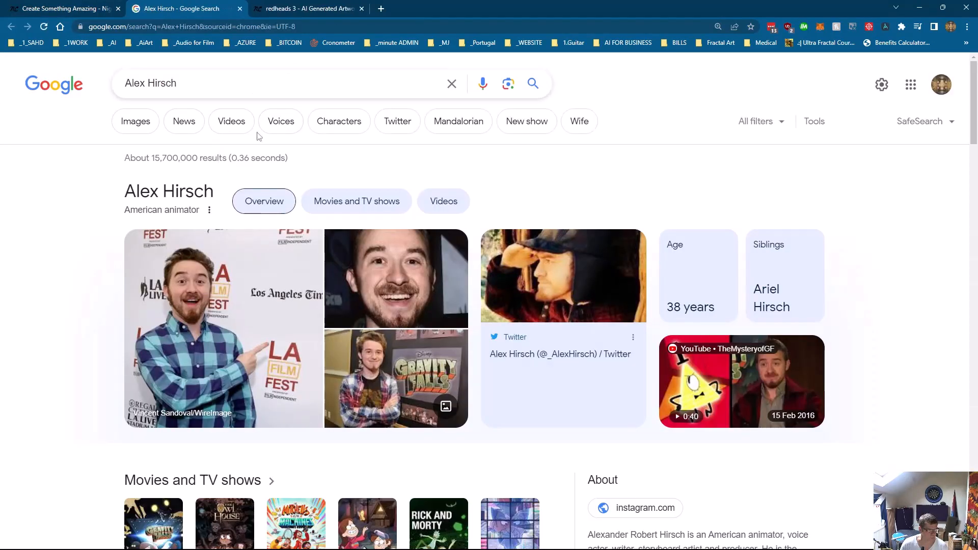
click(136, 133)
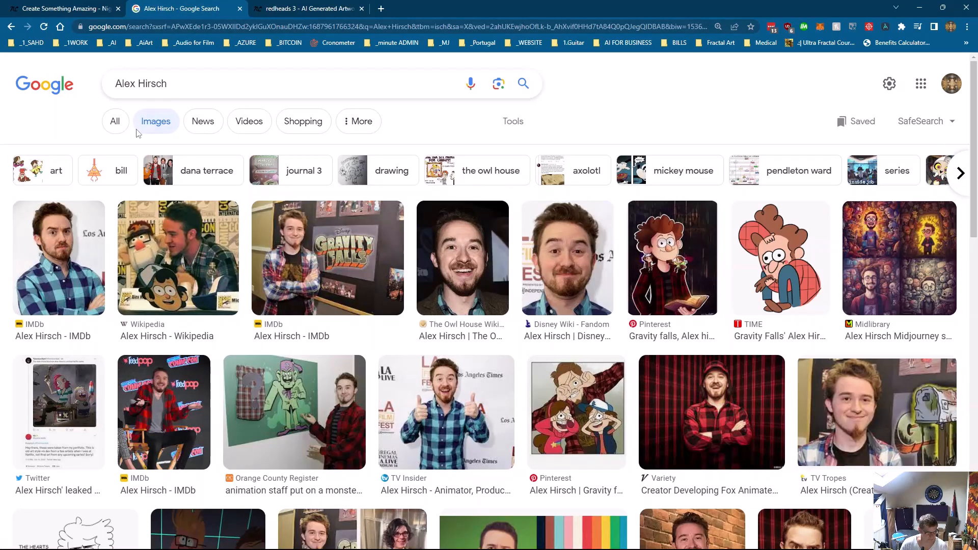
scroll(137, 133, down, 5)
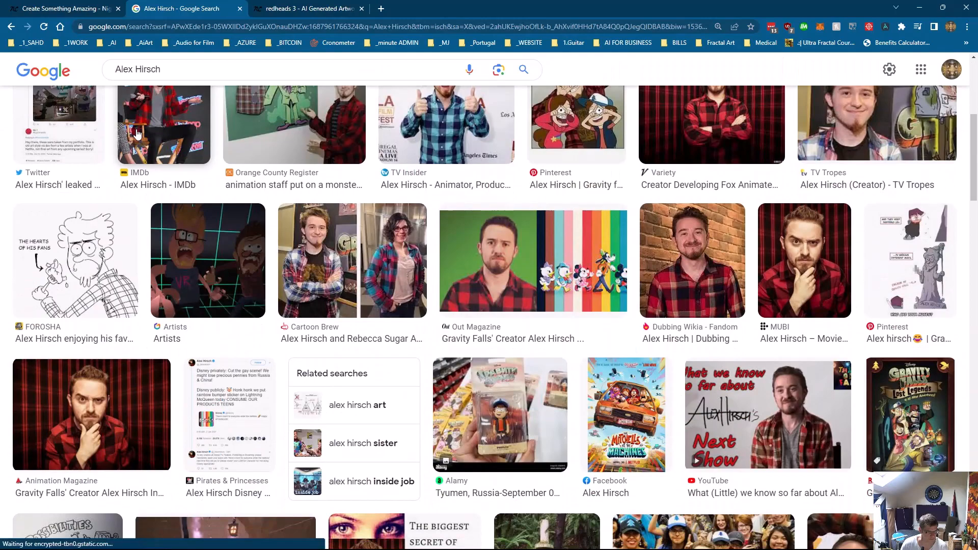
scroll(136, 133, up, 6)
Return to the new redhead creation and enlarge its fifth to eleventh portraits one after another.
click(116, 9)
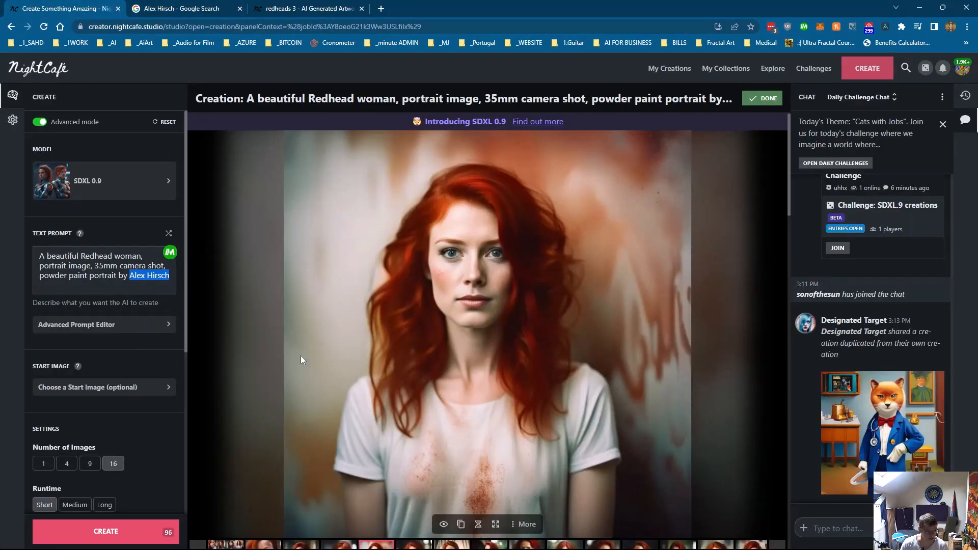
scroll(300, 356, down, 1)
click(414, 508)
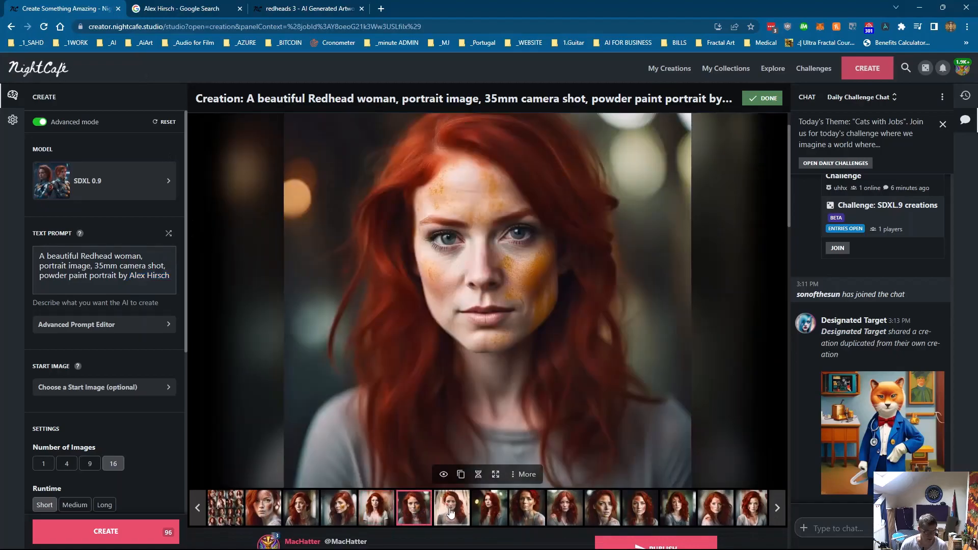
click(451, 512)
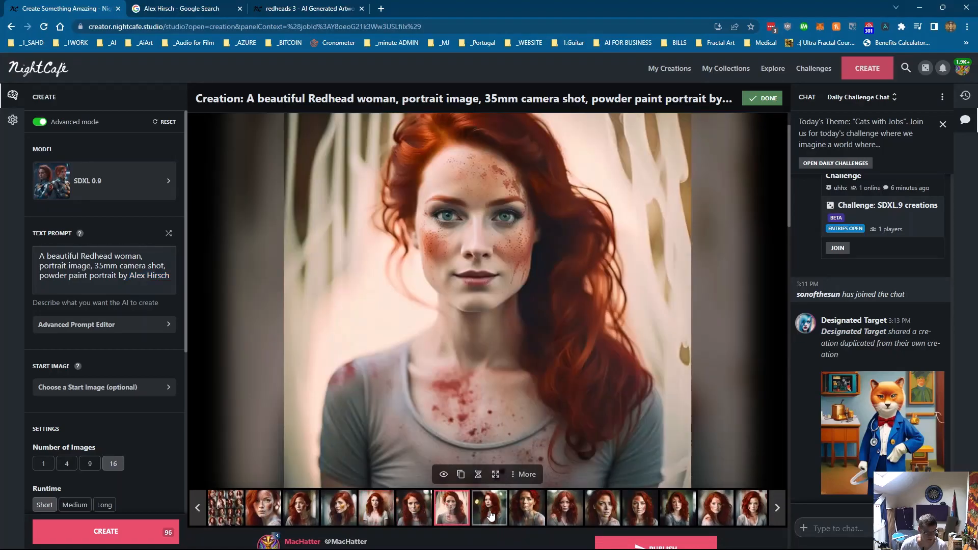
click(491, 512)
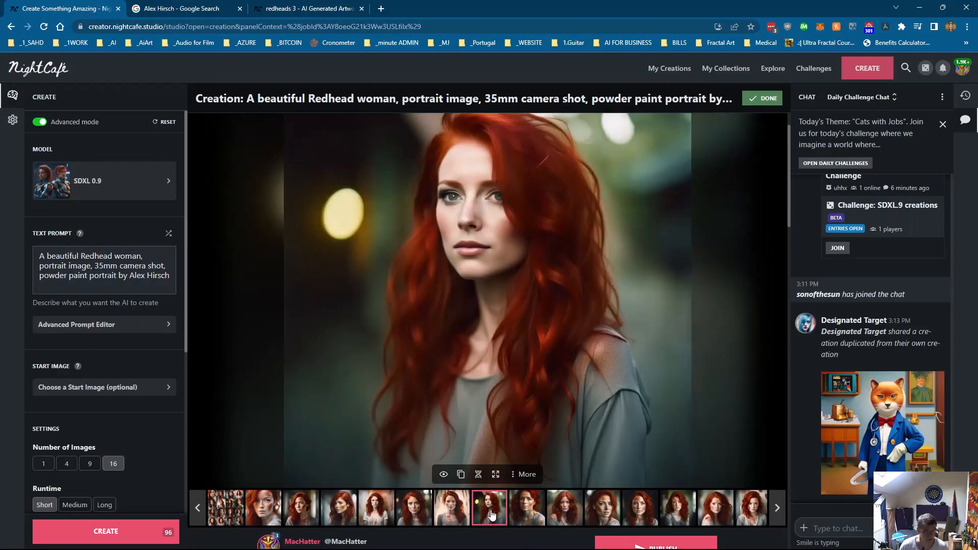
click(522, 508)
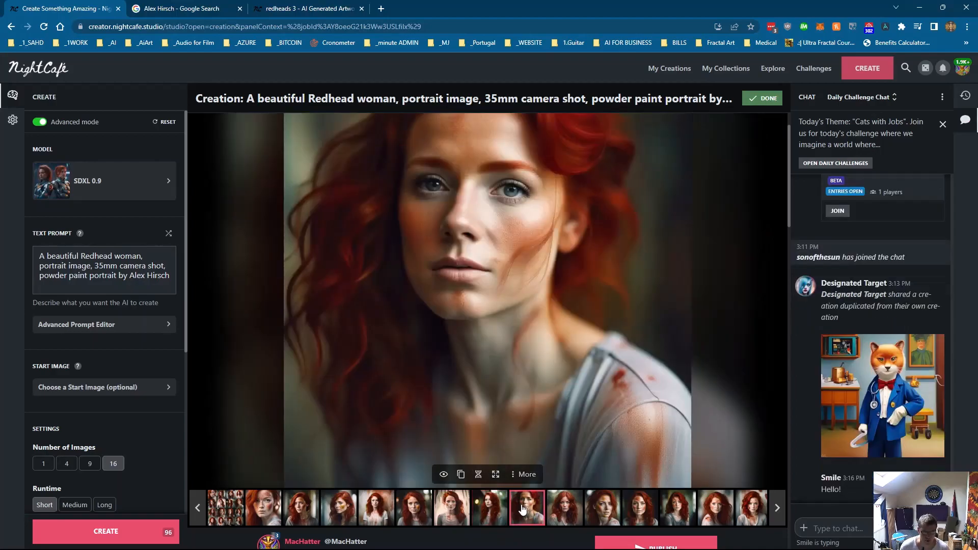
click(569, 514)
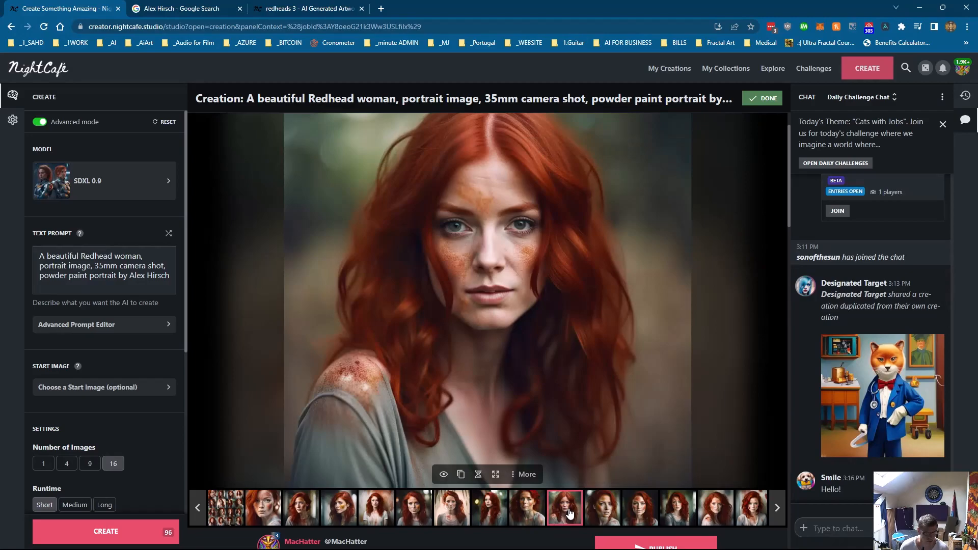
click(604, 510)
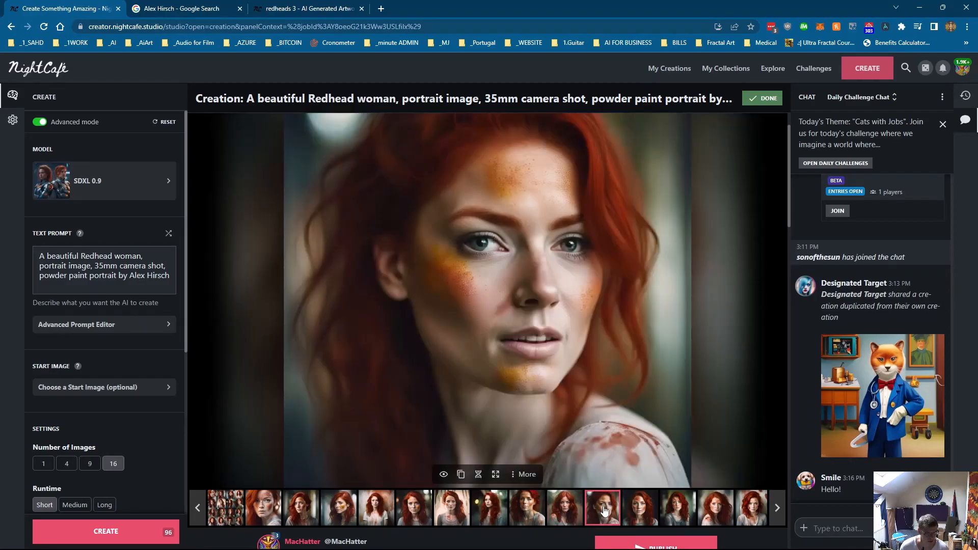
click(559, 513)
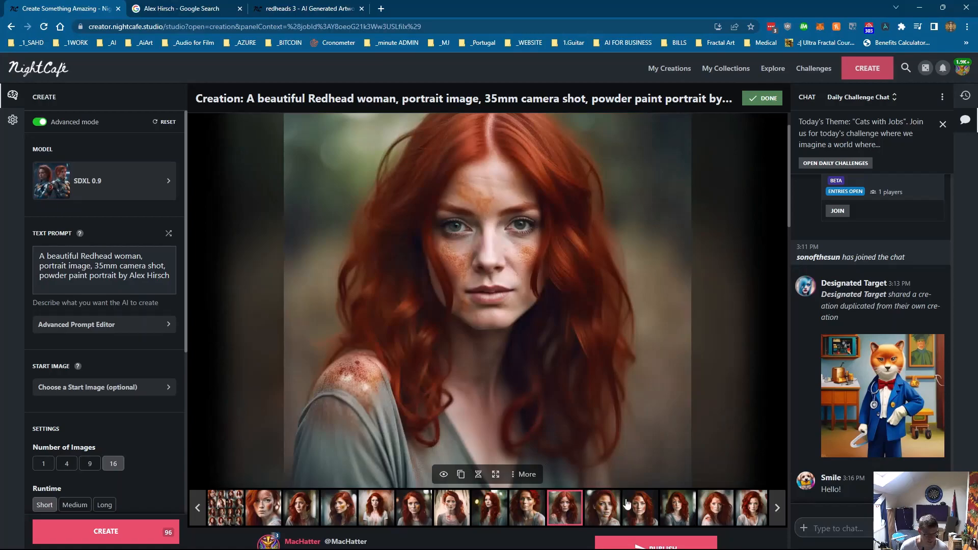
click(638, 507)
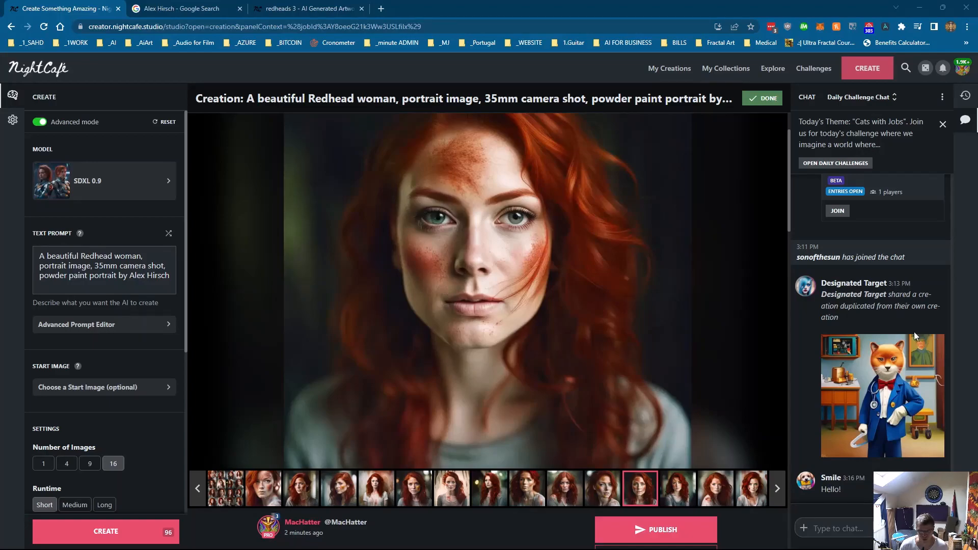
Replace the text prompt with "A Change, even a tiny one, in the way we manage our thoughts and perceive and interpret the world, can significantly change our existence".
click(90, 256)
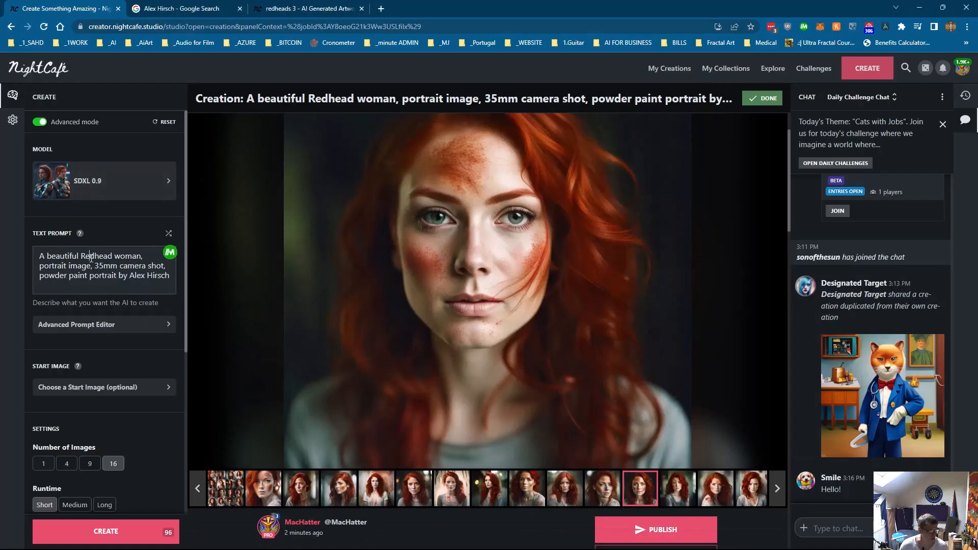
click(92, 326)
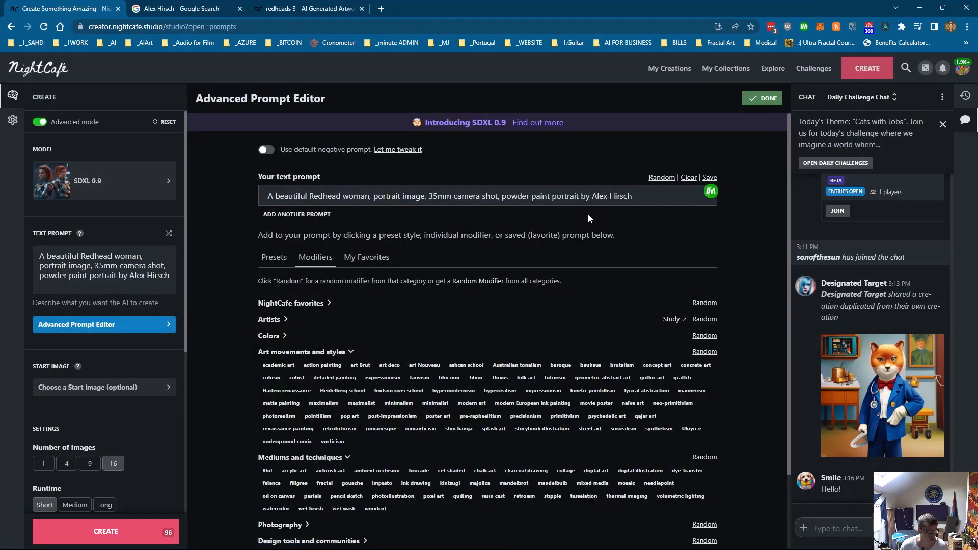
drag(627, 199, 144, 201)
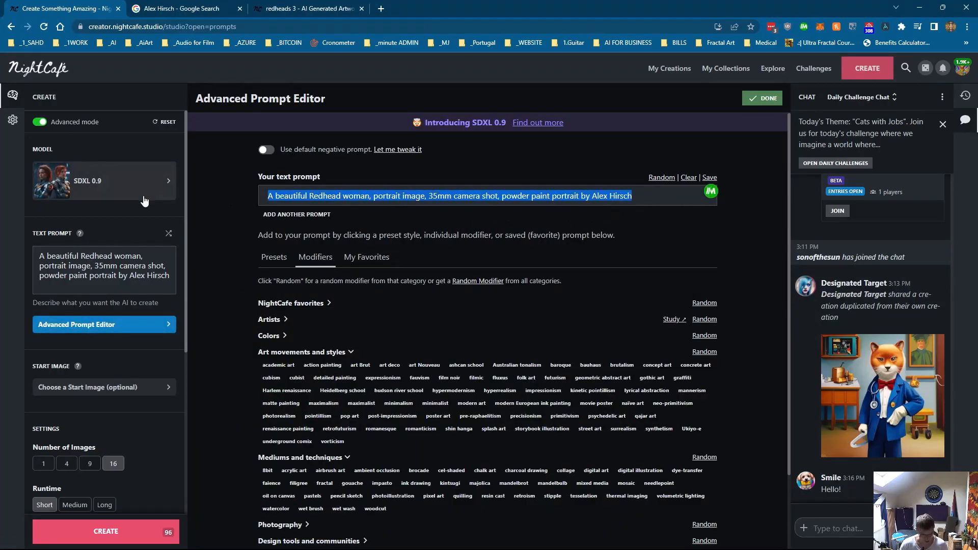
text(A Change, even a tiny one, in the way we manage our thoughts and perceive and interpret the world, can significantly change our existence)
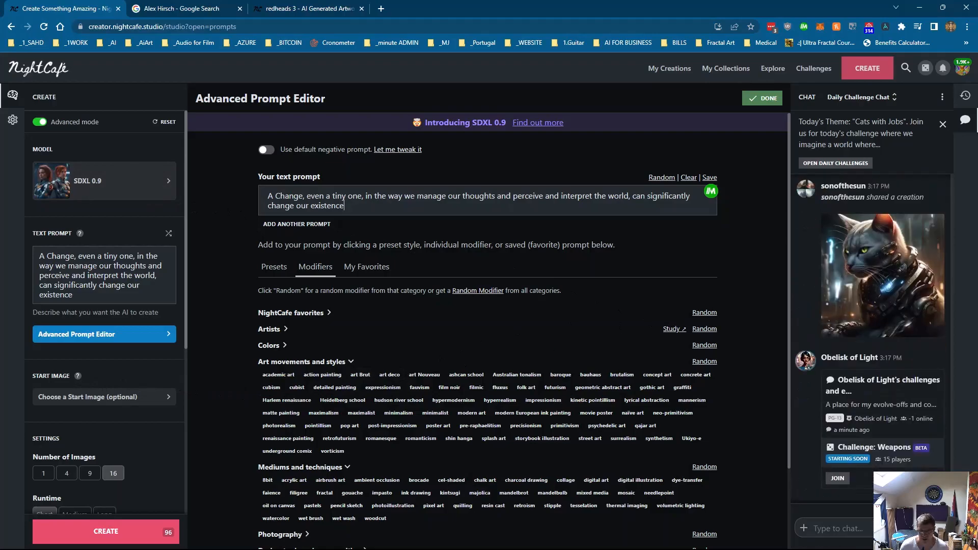
Add a second prompt reading "Buddhist saying, Buddhism, Buddha, 8k resolution".
click(297, 224)
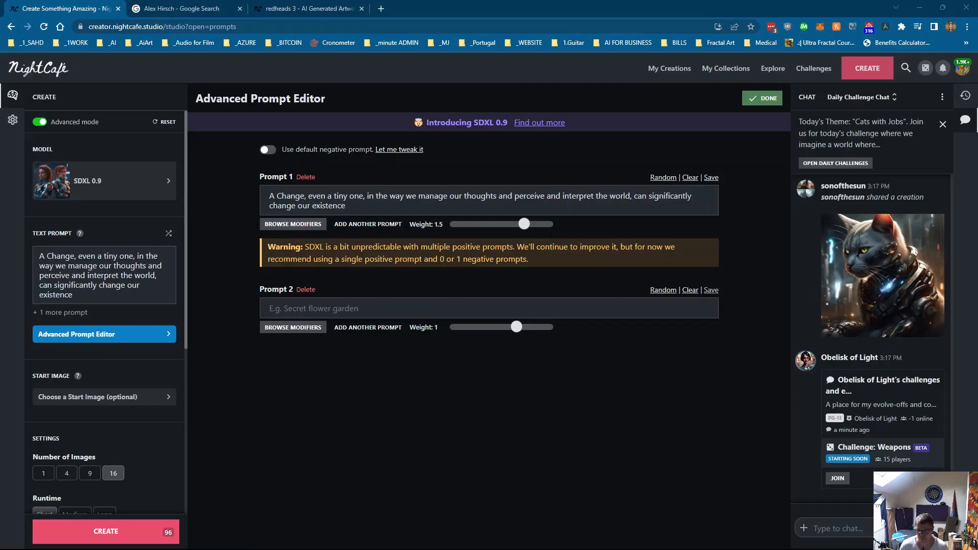
click(324, 306)
text(Buddhist saying, Buddhism, Buddha, 8k resolution)
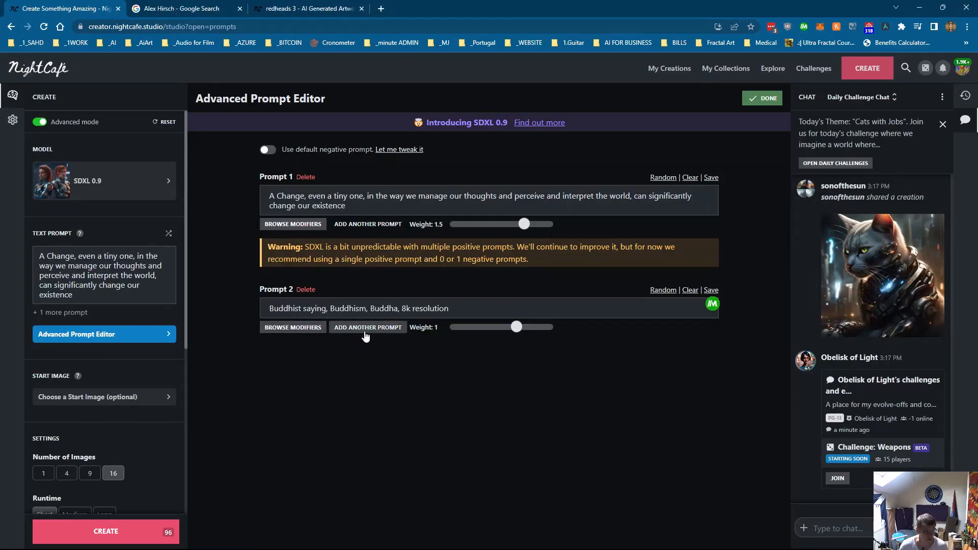
Add a third prompt reading "mystical world, hyperrealism, photorealistic" and set the first prompt's weight to 1.
click(384, 327)
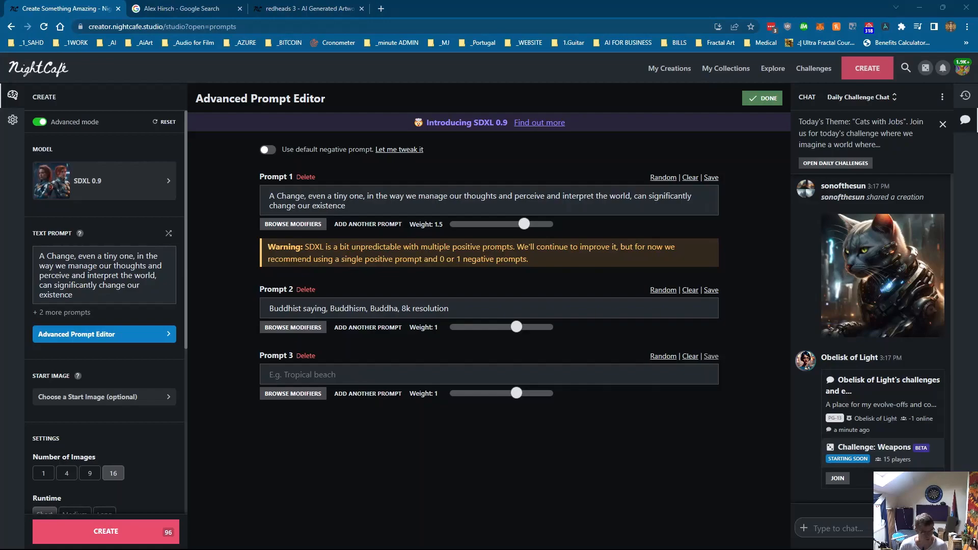
click(280, 373)
text(mystical world, hyperrealism, photorealistic)
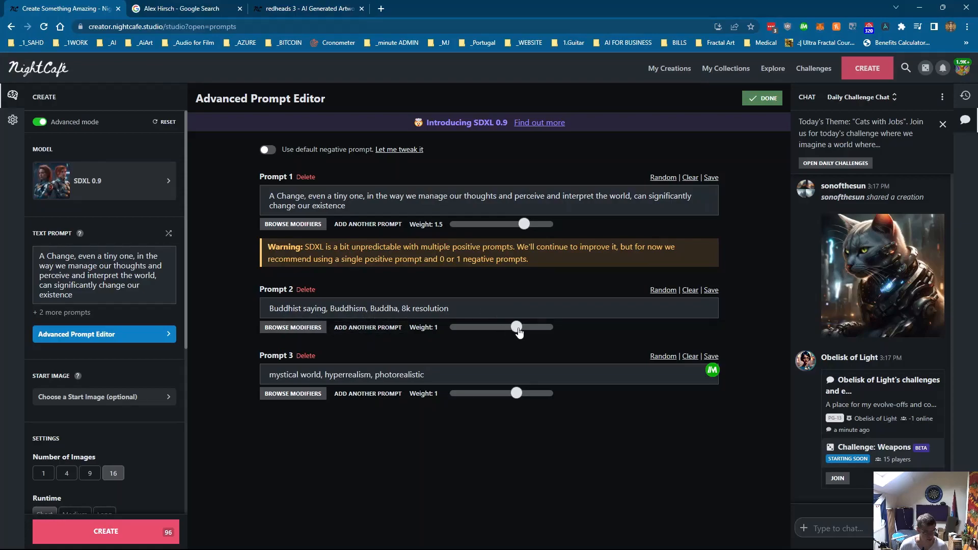
drag(527, 229, 516, 229)
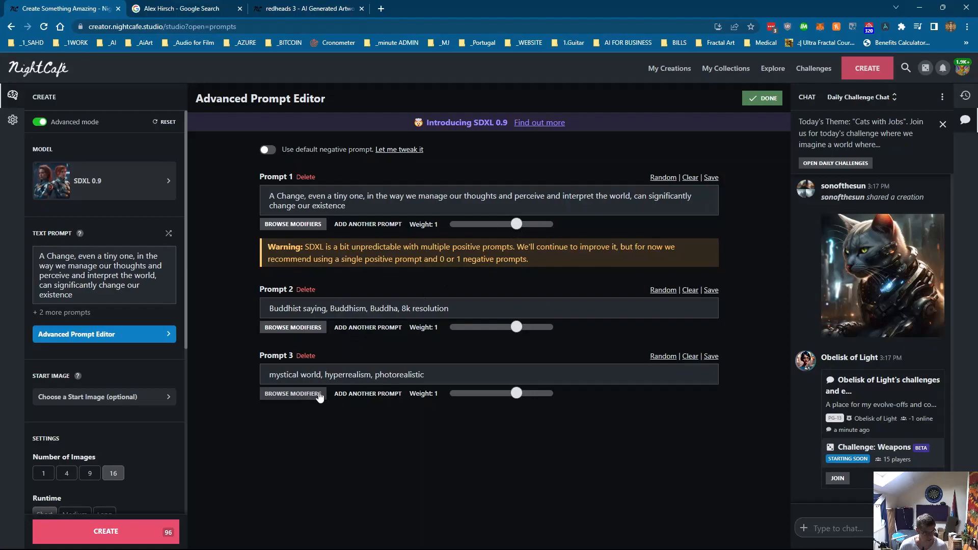
Add a fourth prompt "Buddhist temple covered with beautiful flowers" and a fifth prompt "Lychee Tress in the background fruiting x2".
click(340, 396)
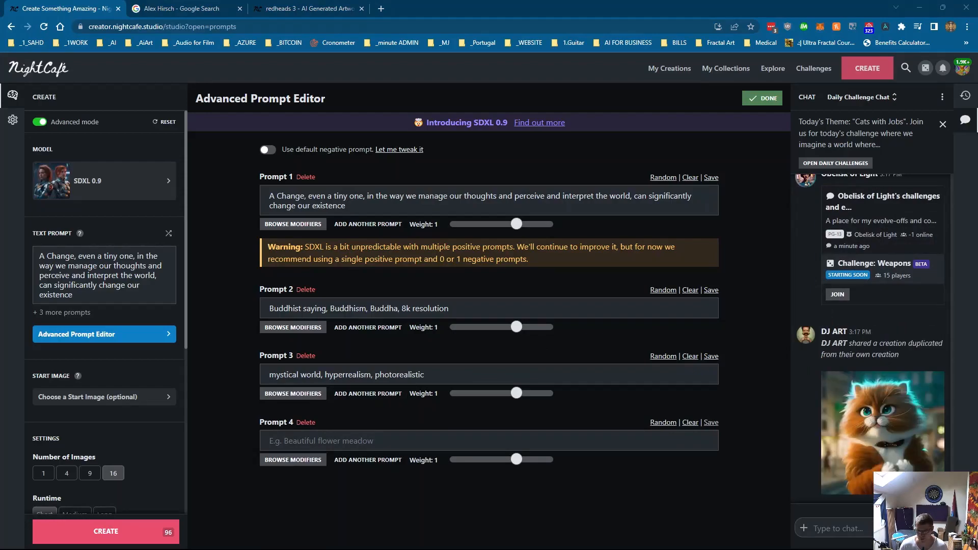
click(316, 440)
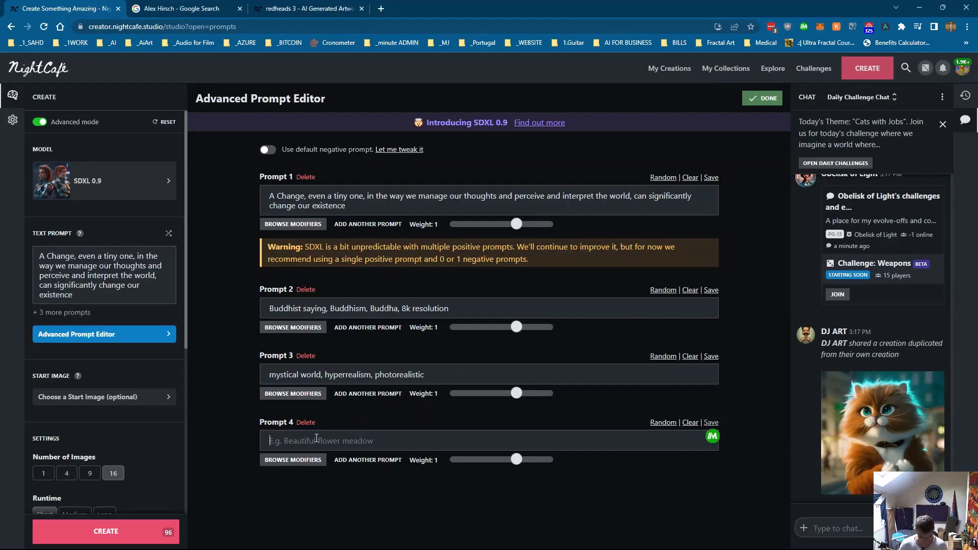
text(Buddhist temple covered with beautiful flowers)
click(394, 461)
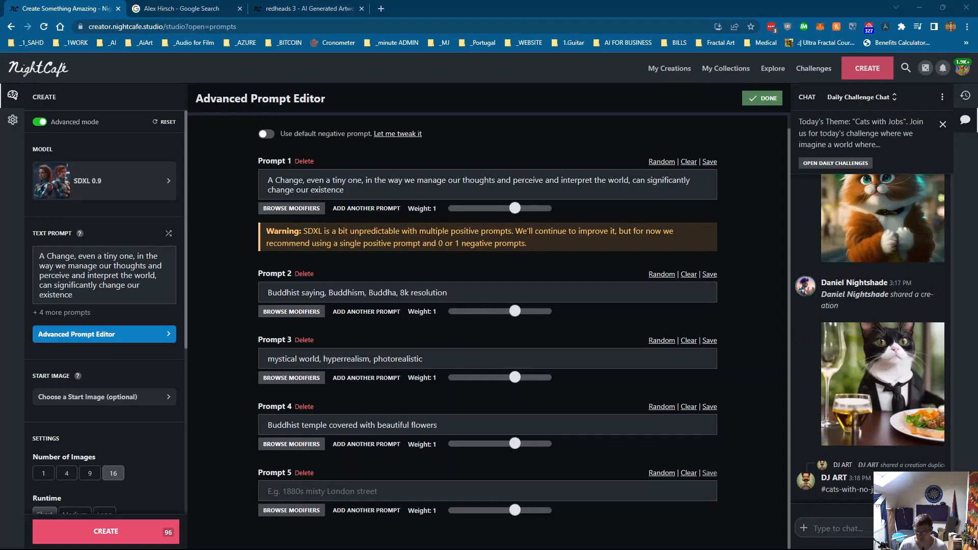
click(308, 489)
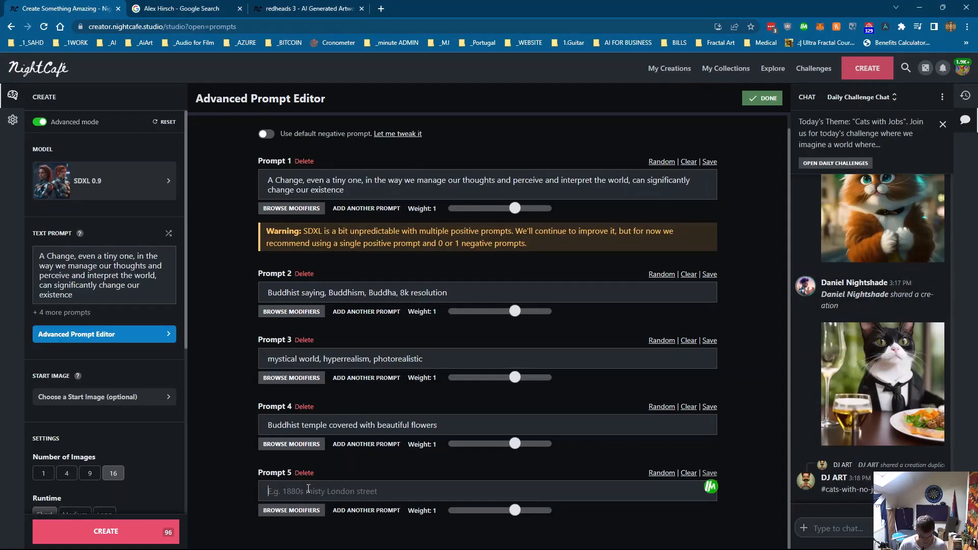
text(Lychee Tress in the background fruiting x2)
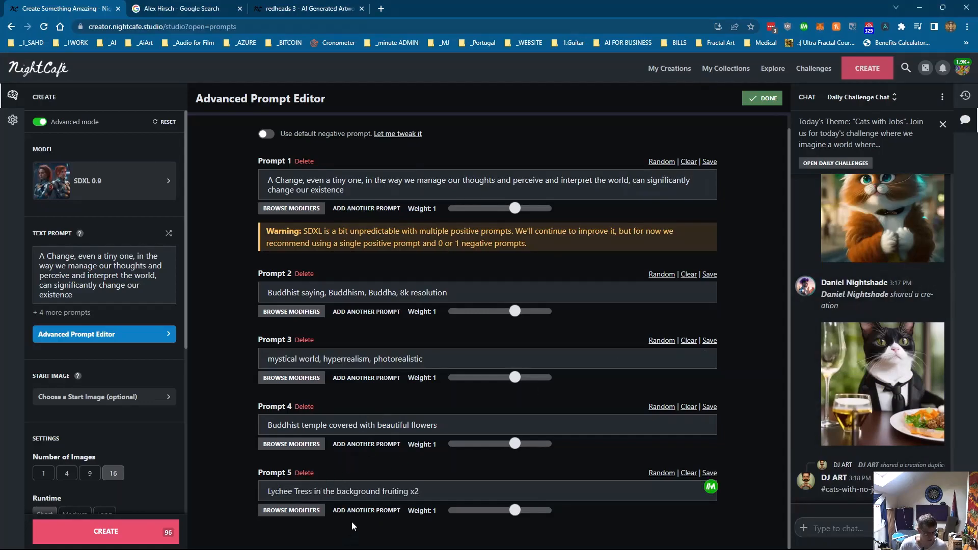
Add a sixth prompt reading "by Les Edwards".
click(366, 514)
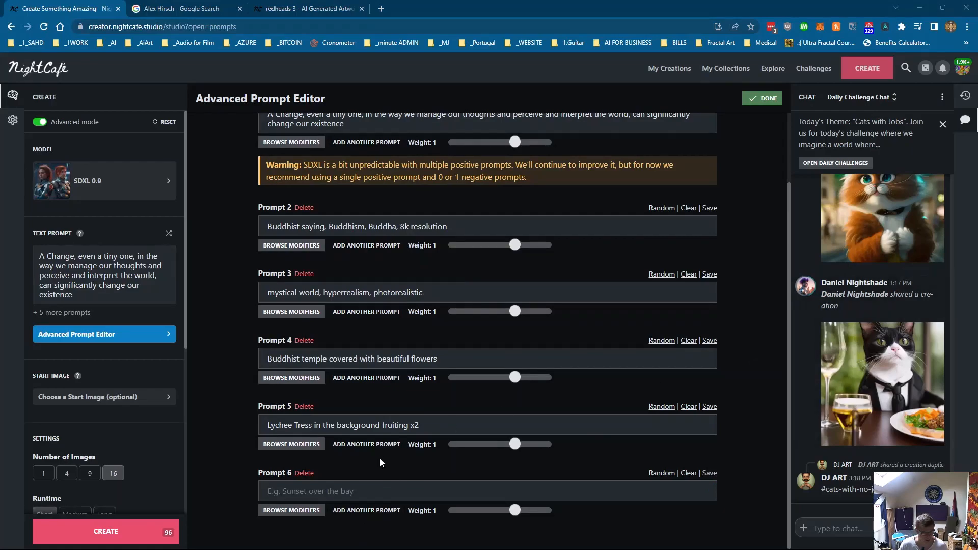
click(313, 491)
text(by Les Edwards)
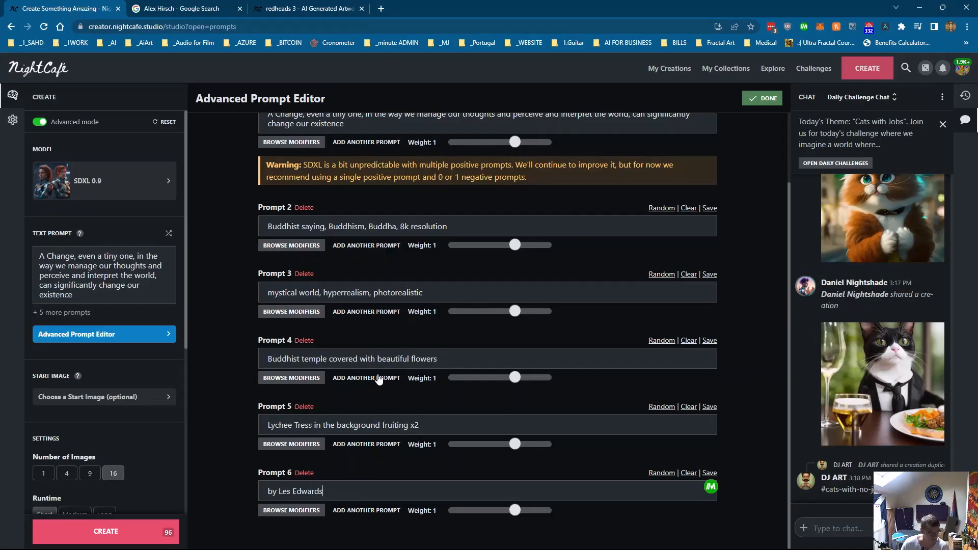
Set the weights of the fourth, fifth and sixth prompts to 2, 1.5 and 2.
click(515, 378)
drag(514, 378, 531, 380)
drag(515, 444, 523, 448)
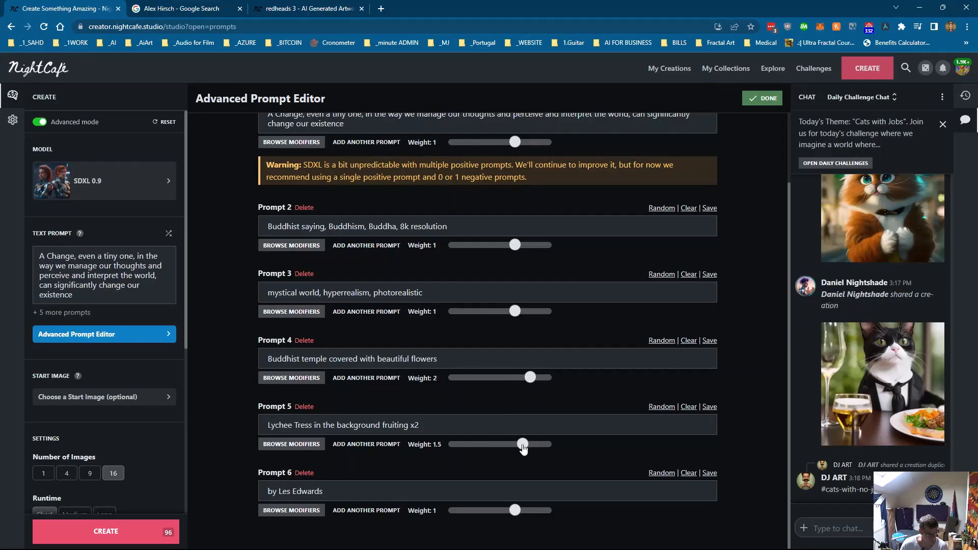
drag(515, 511, 530, 513)
Search Google for the artist name "Les Edwards" from the sixth prompt and look through the image results.
drag(324, 493, 279, 491)
right_click(280, 491)
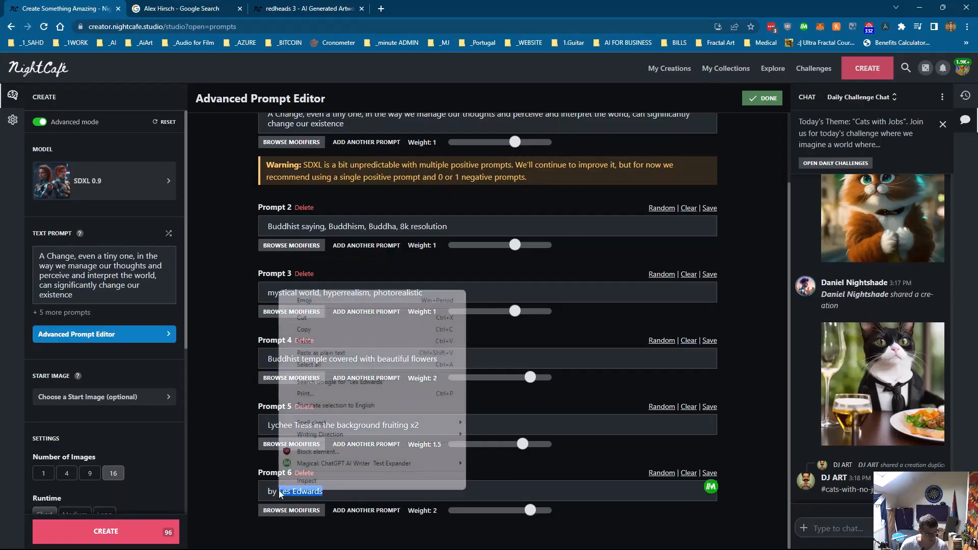
click(306, 383)
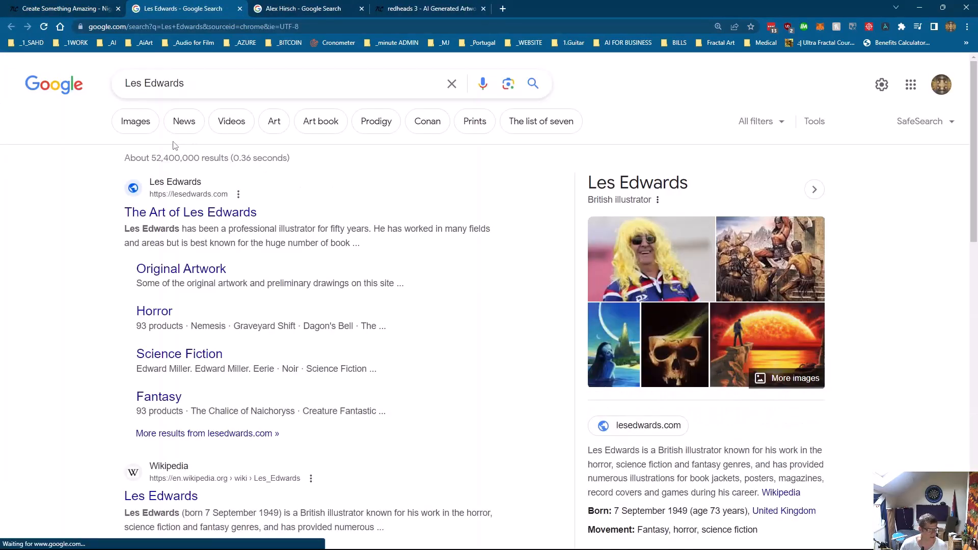
click(149, 127)
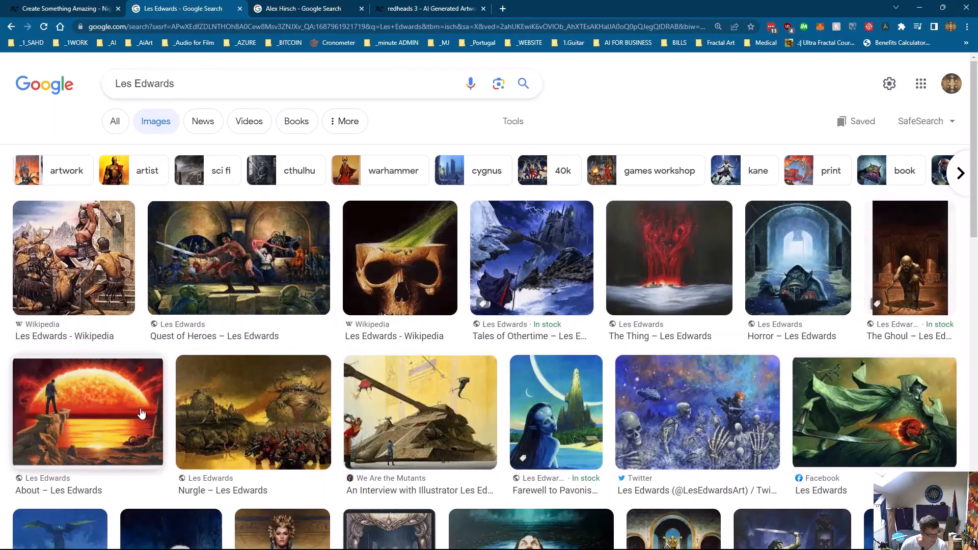
Return to the prompt editor, generate 16 images from the six prompts with SDXL 0.9, and bring up the new creation.
click(85, 8)
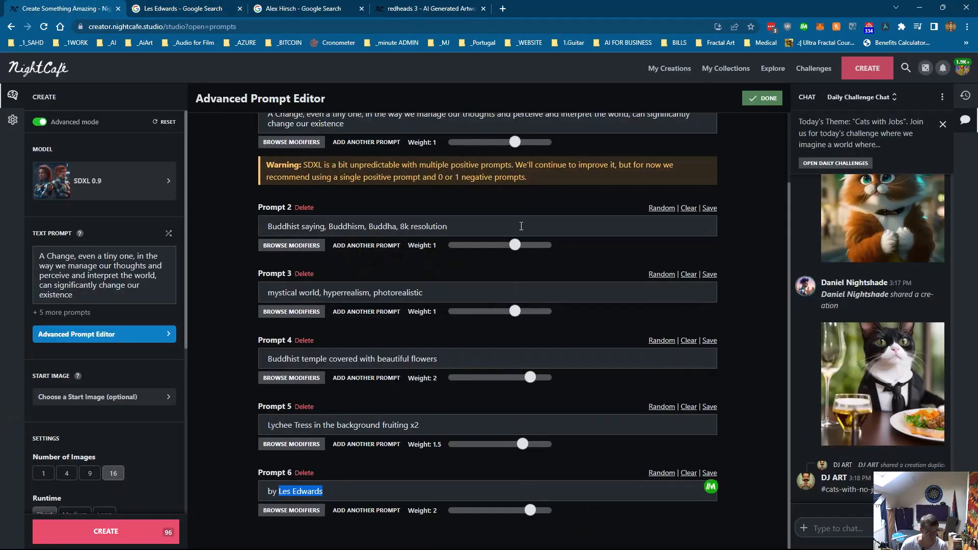
scroll(520, 227, up, 2)
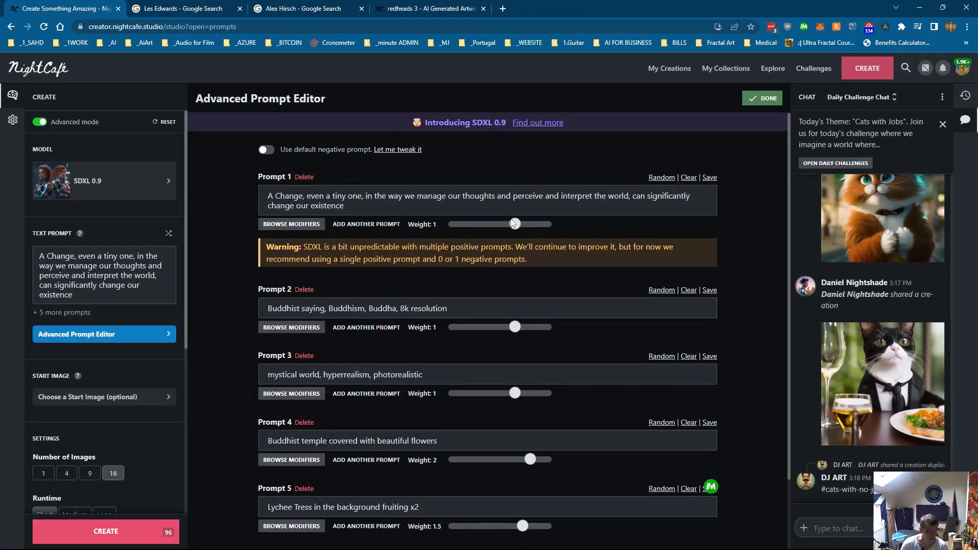
mouse_move(515, 224)
mouse_down()
mouse_move(531, 229)
mouse_move(517, 227)
mouse_up()
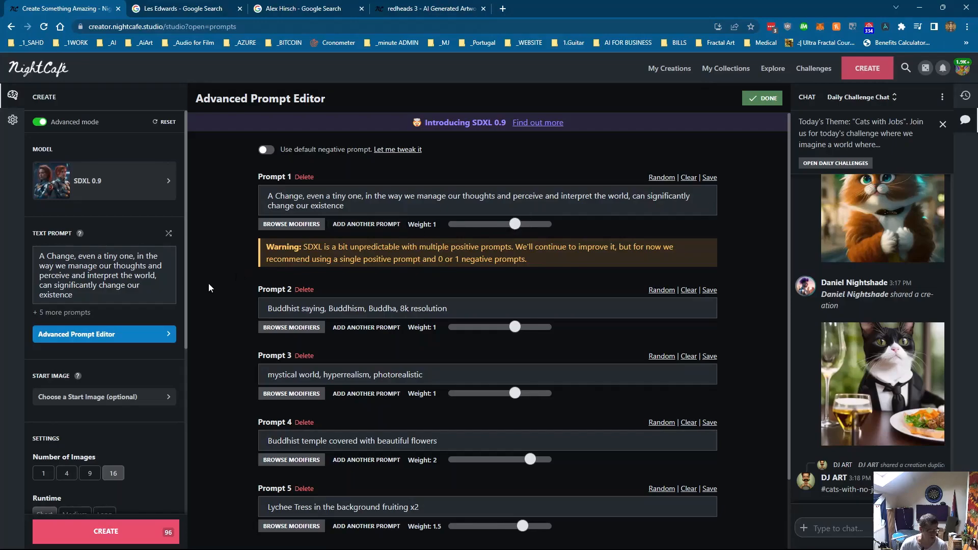
scroll(123, 190, down, 5)
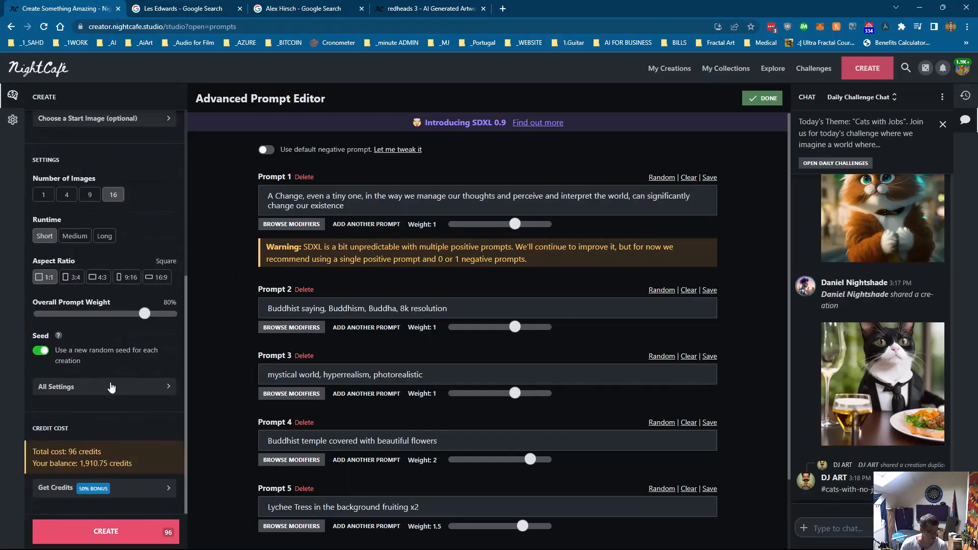
click(101, 531)
click(571, 328)
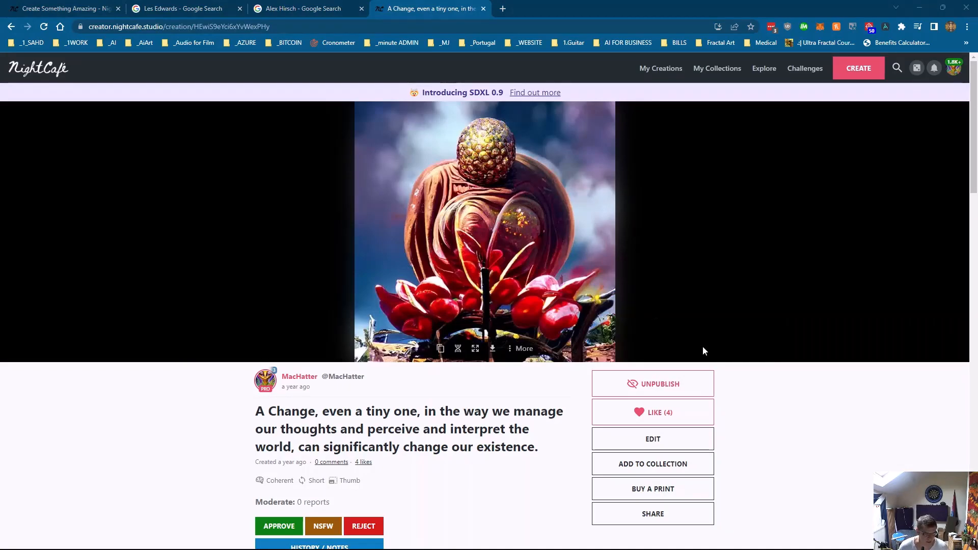
click(58, 8)
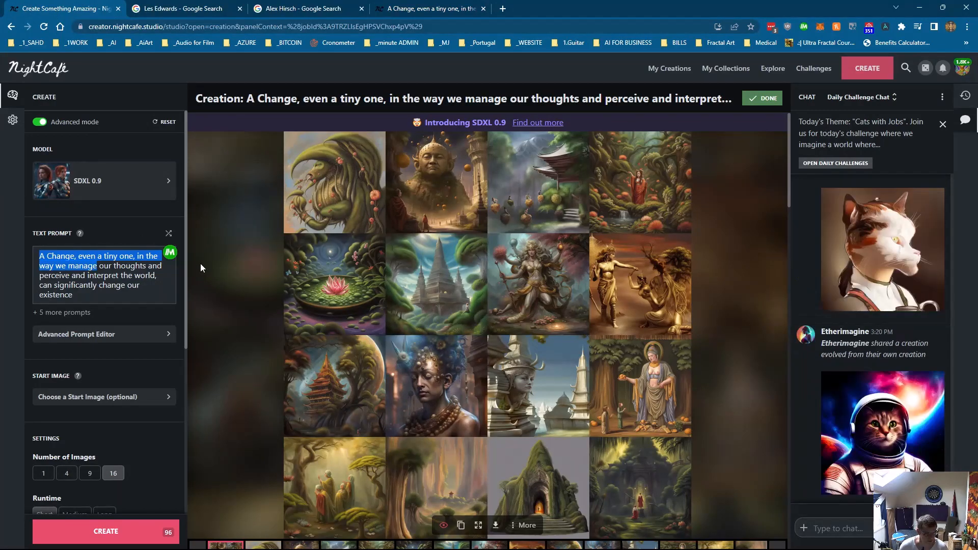
Examine the grid of the new Buddhist saying creation and review the six weighted prompts behind it.
scroll(200, 263, down, 3)
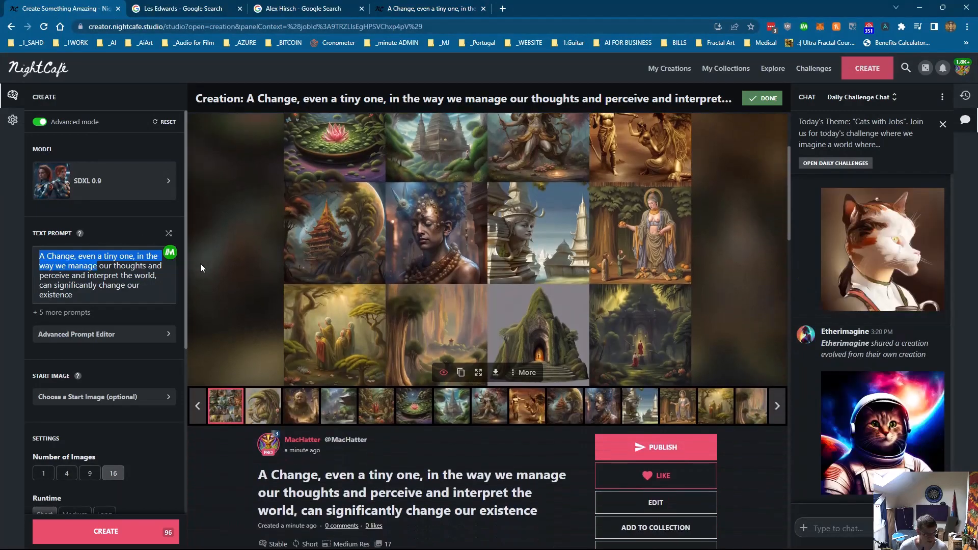
scroll(200, 263, up, 3)
click(89, 336)
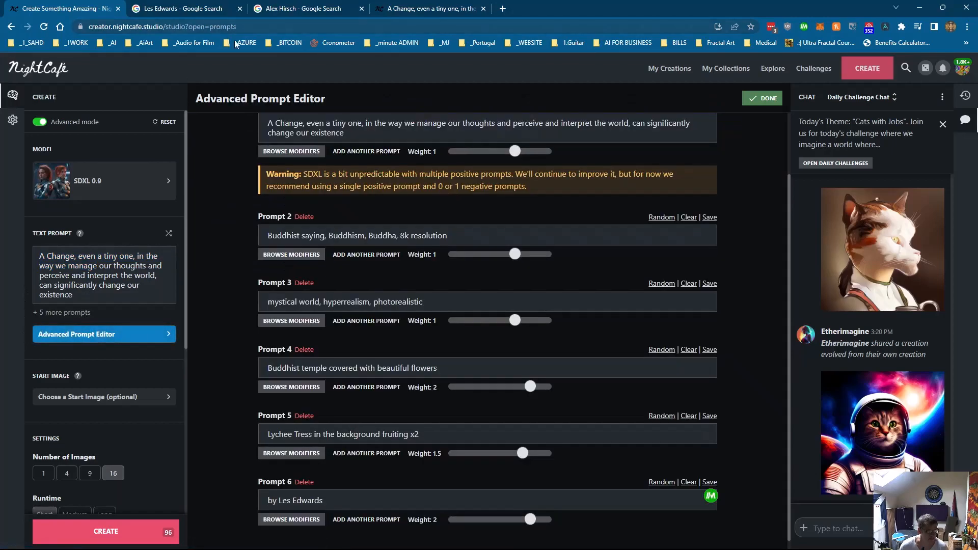
scroll(439, 206, up, 2)
scroll(439, 205, down, 2)
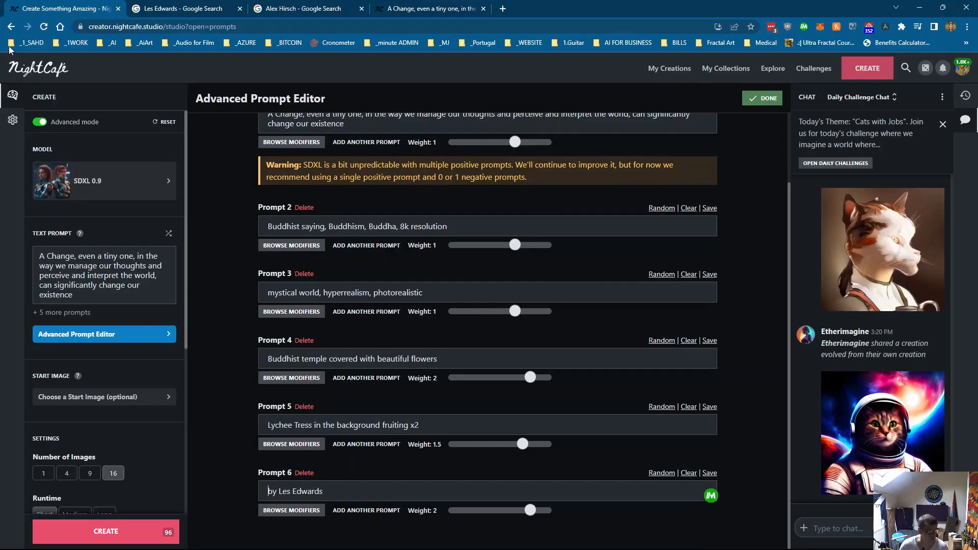
click(755, 98)
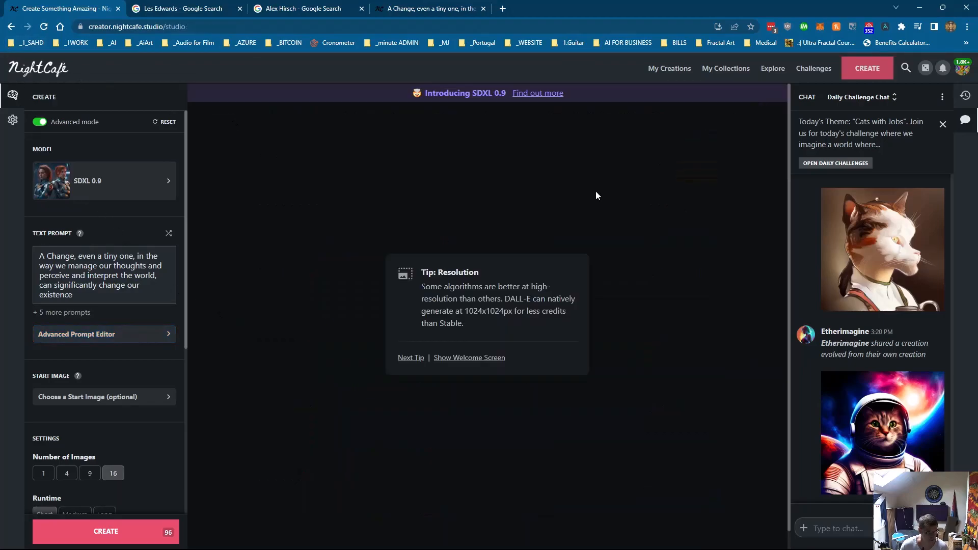
Open the Buddhist saying creation from the list of own creations and view its first nine images one by one.
click(672, 70)
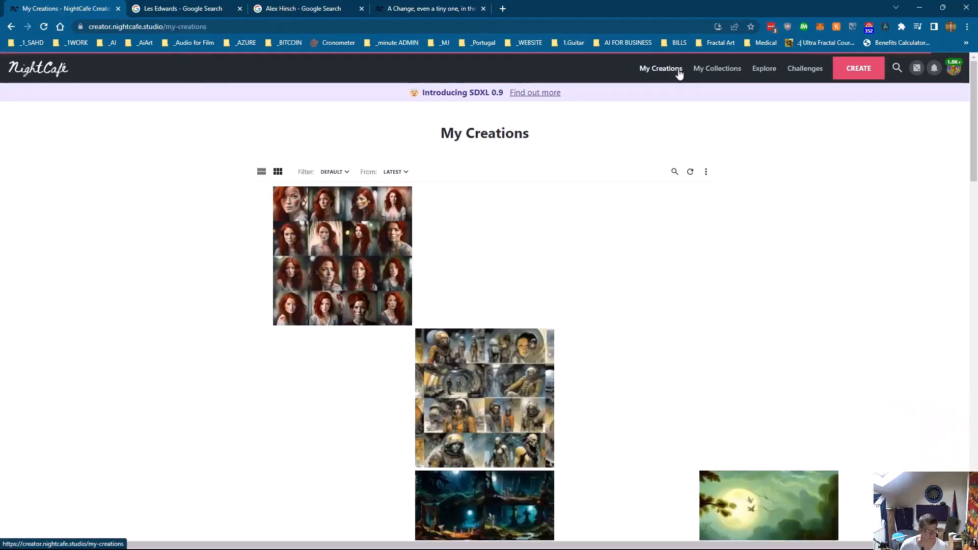
click(232, 214)
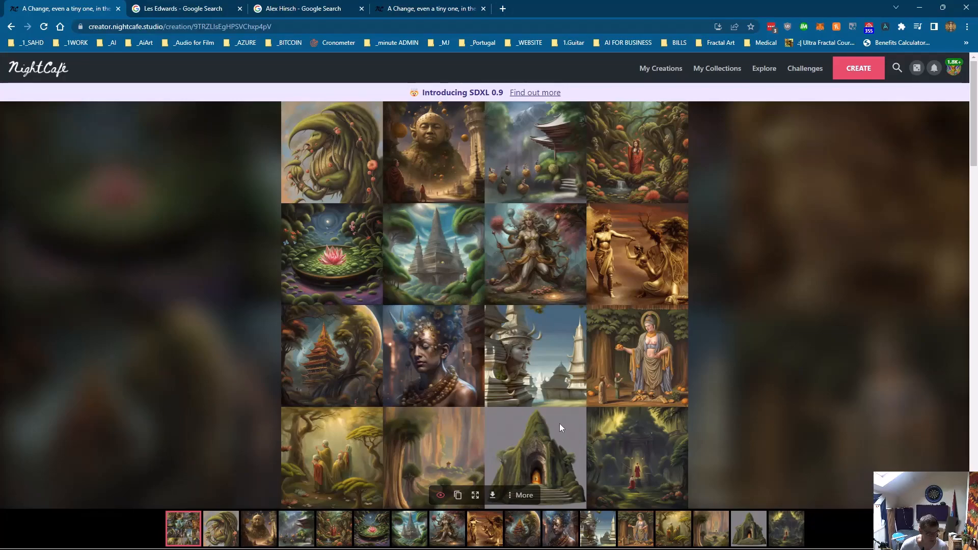
click(227, 533)
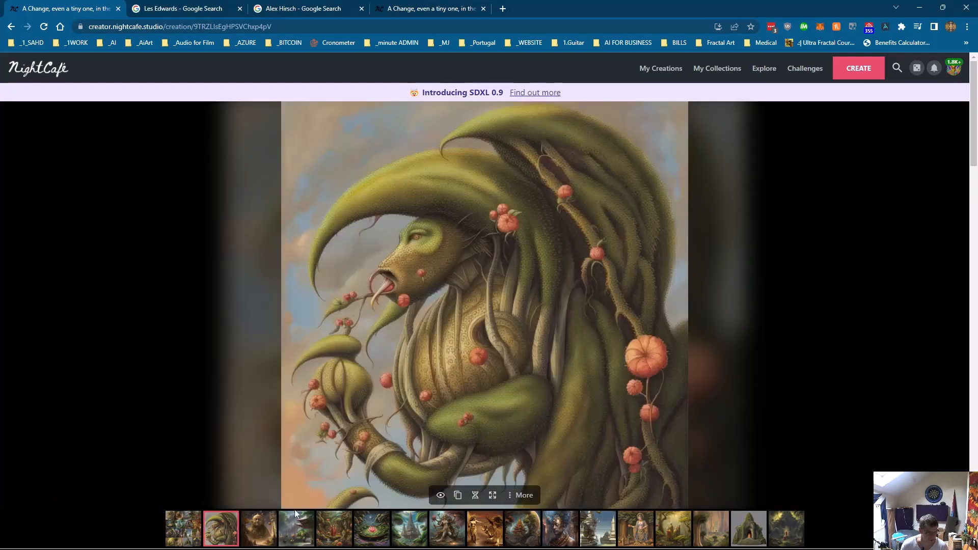
click(260, 533)
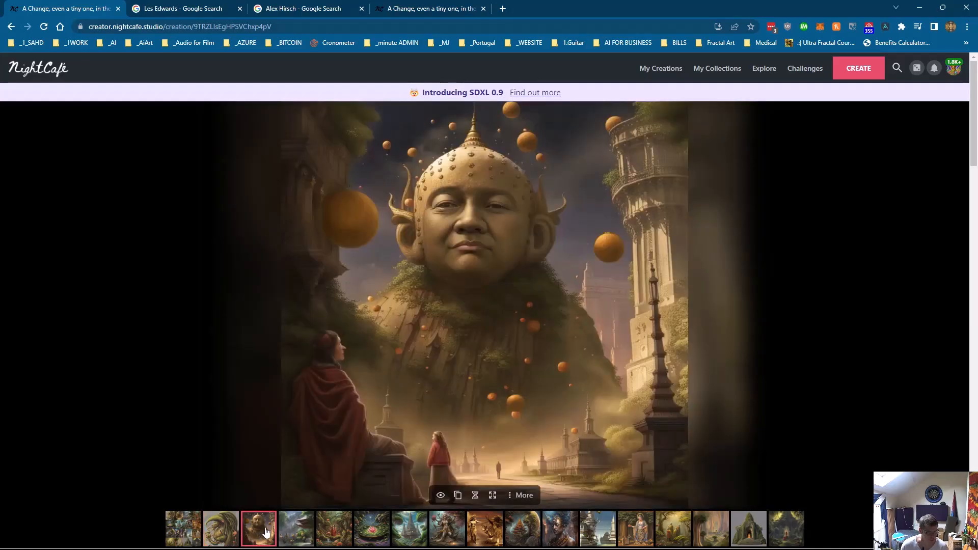
click(296, 532)
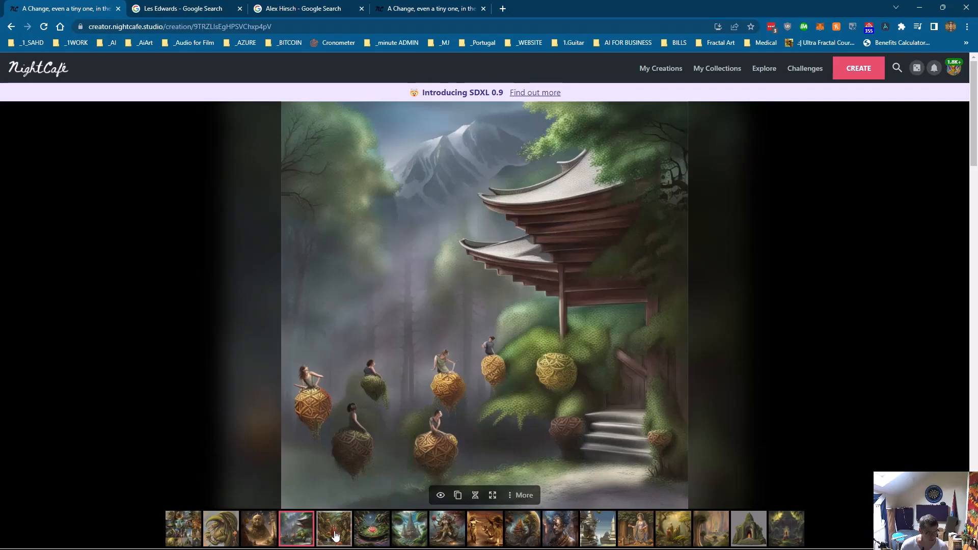
click(336, 536)
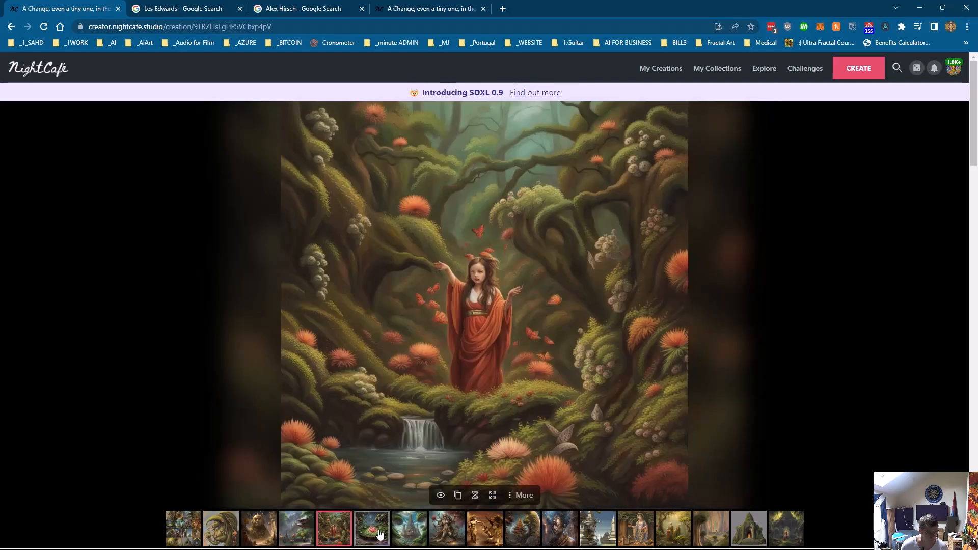
click(379, 533)
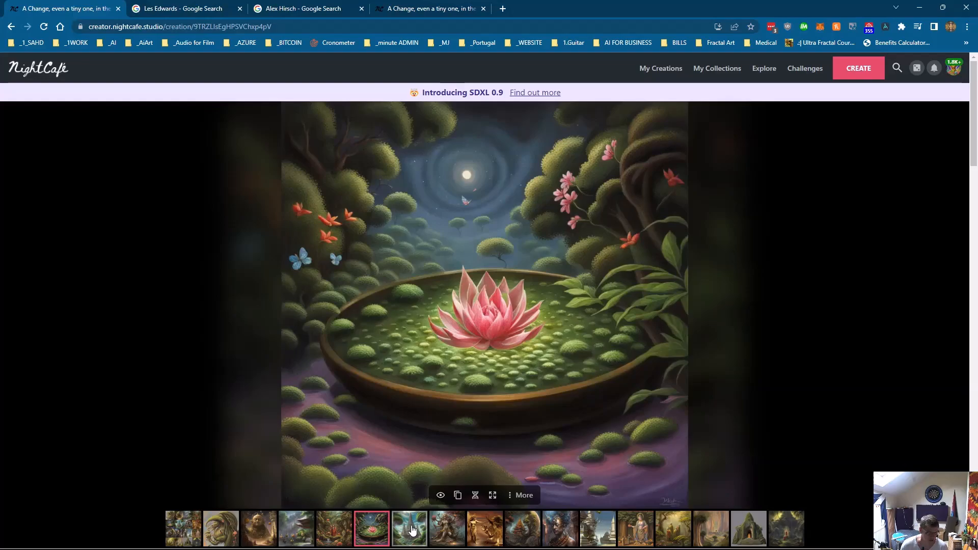
click(412, 530)
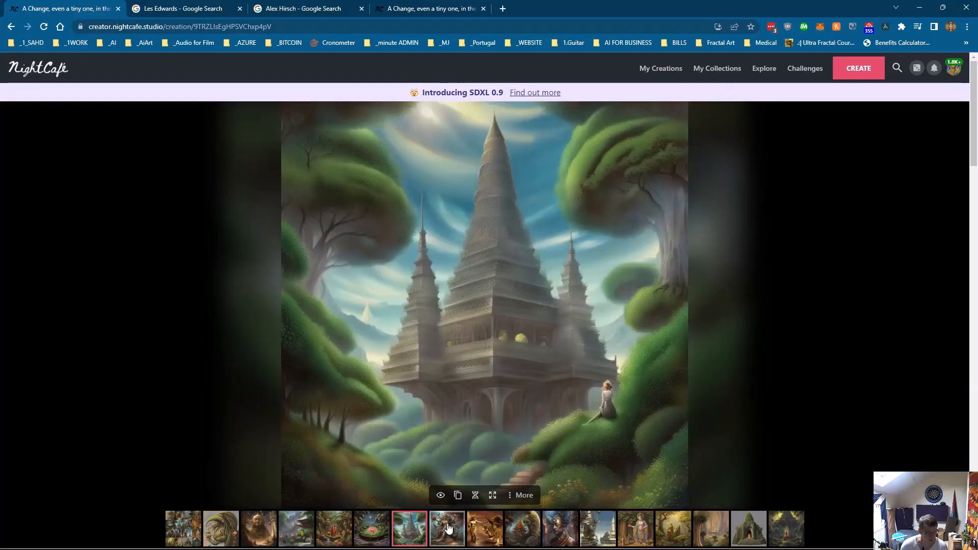
click(448, 528)
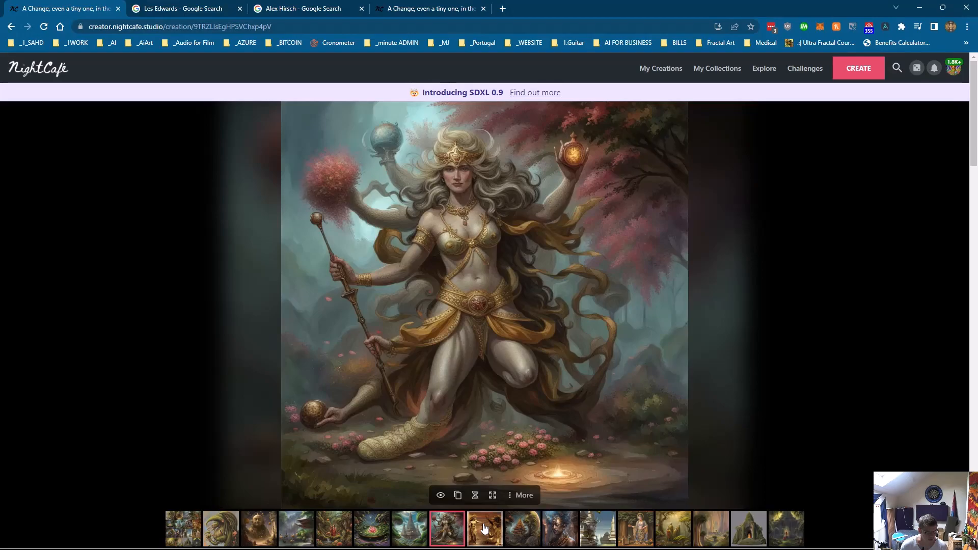
click(485, 529)
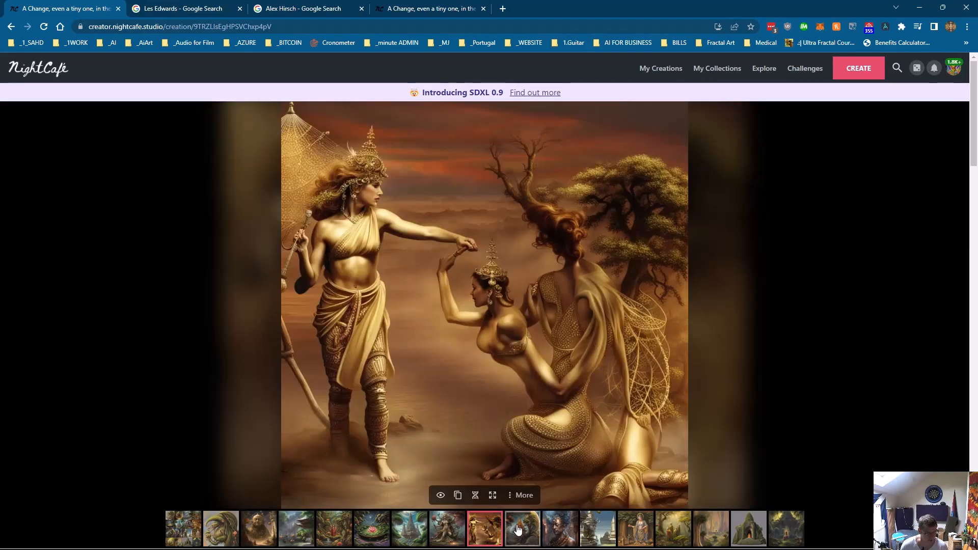
click(520, 530)
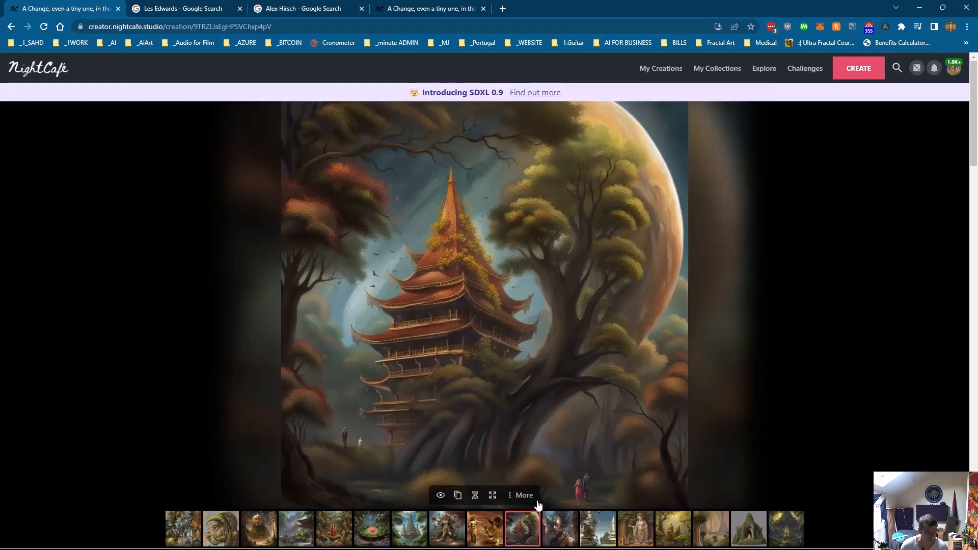
Go back to the list of own creations and take another look at the Buddhist saying image grid.
click(677, 71)
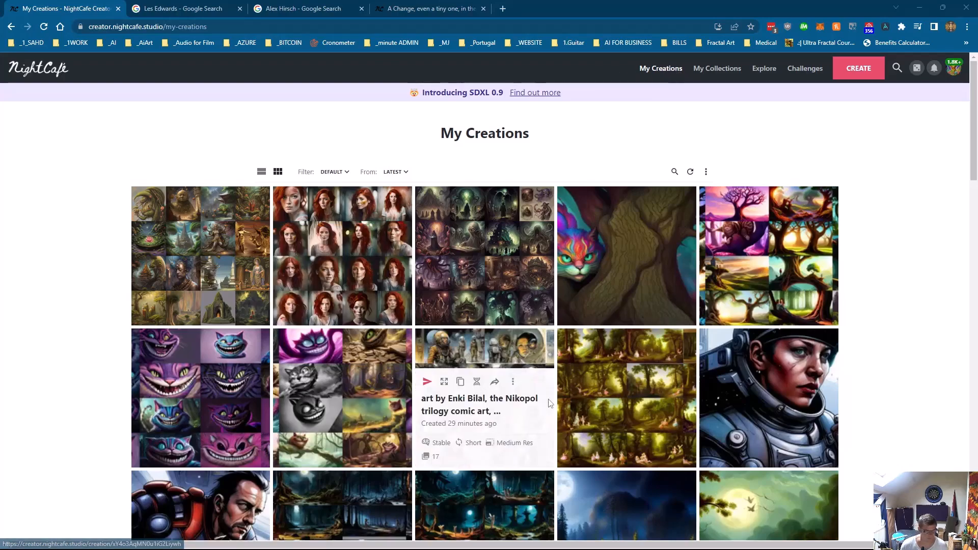
click(214, 220)
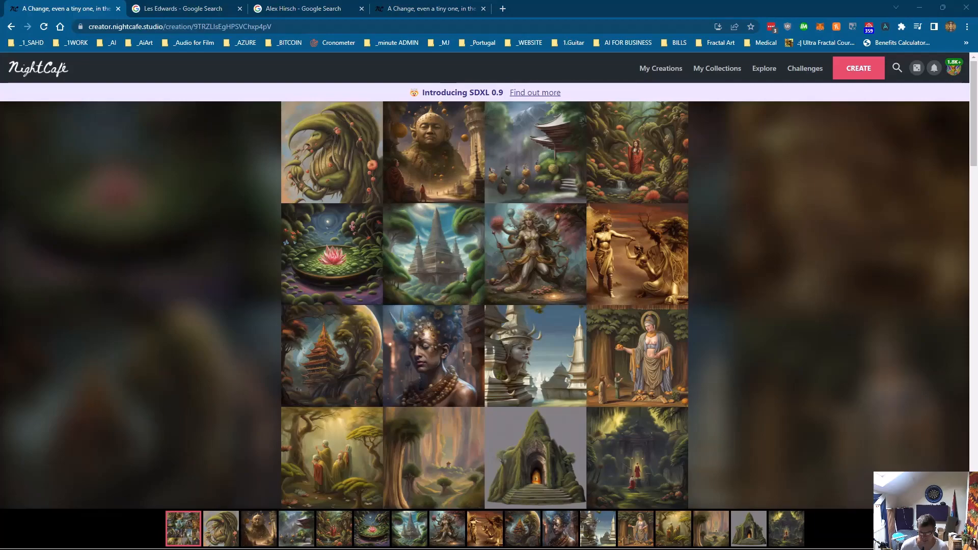
click(656, 73)
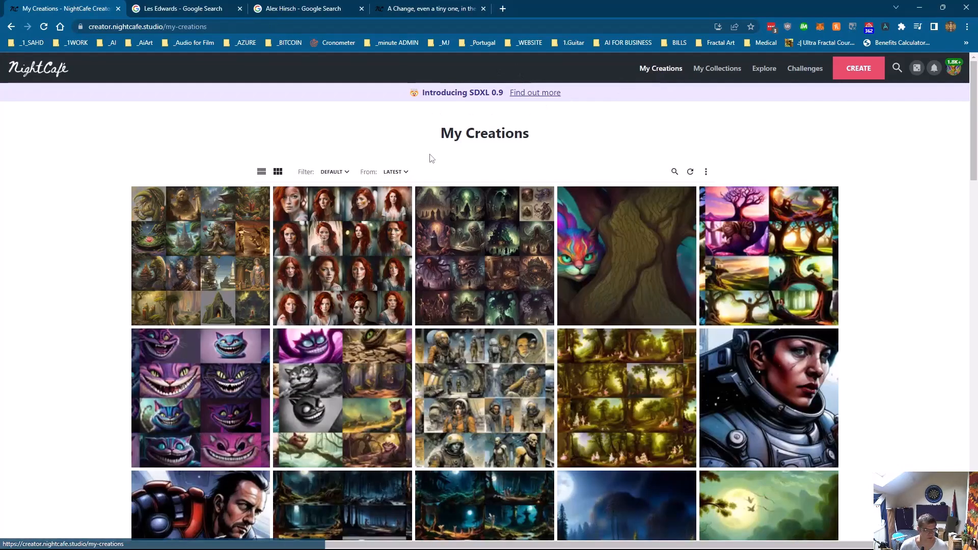
Start a new creation and delete prompts two to six, keeping only the first prompt.
click(852, 68)
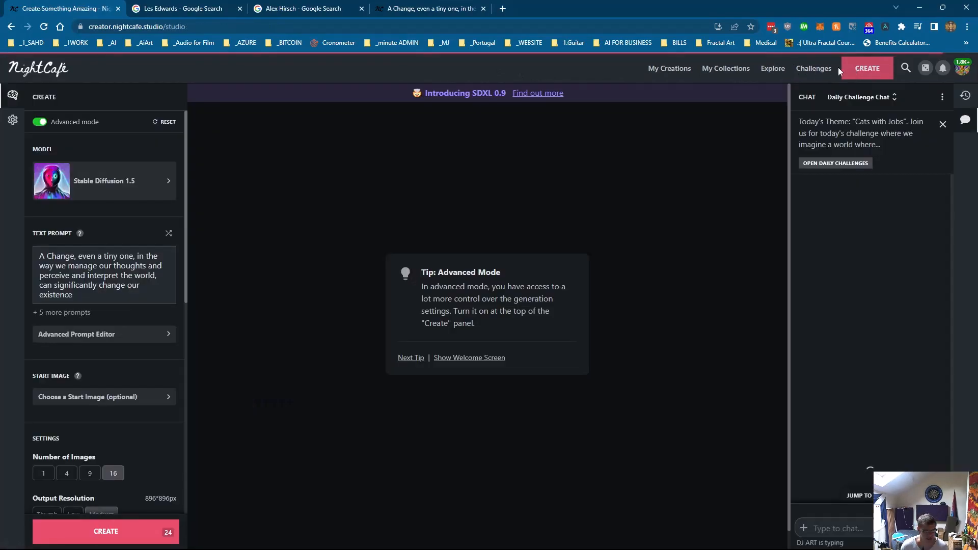
click(107, 335)
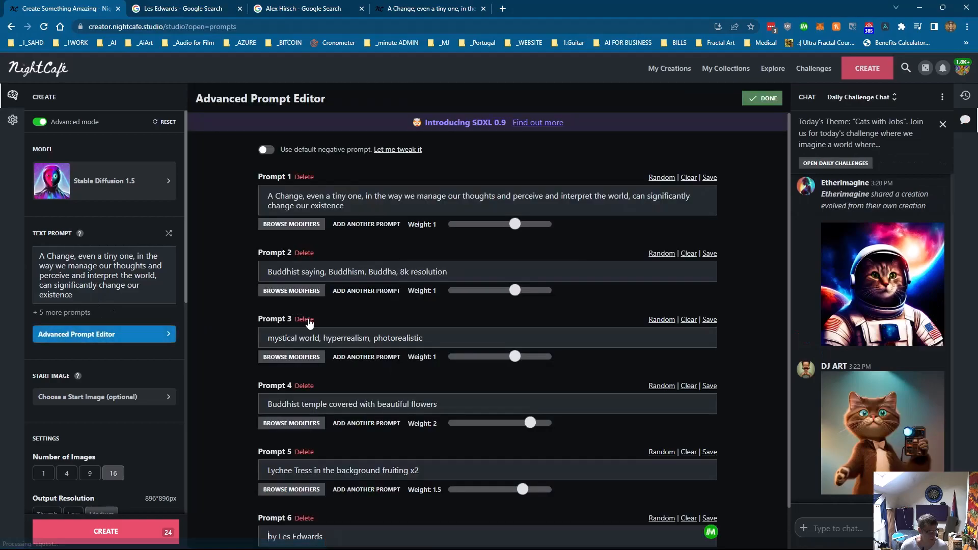
click(304, 319)
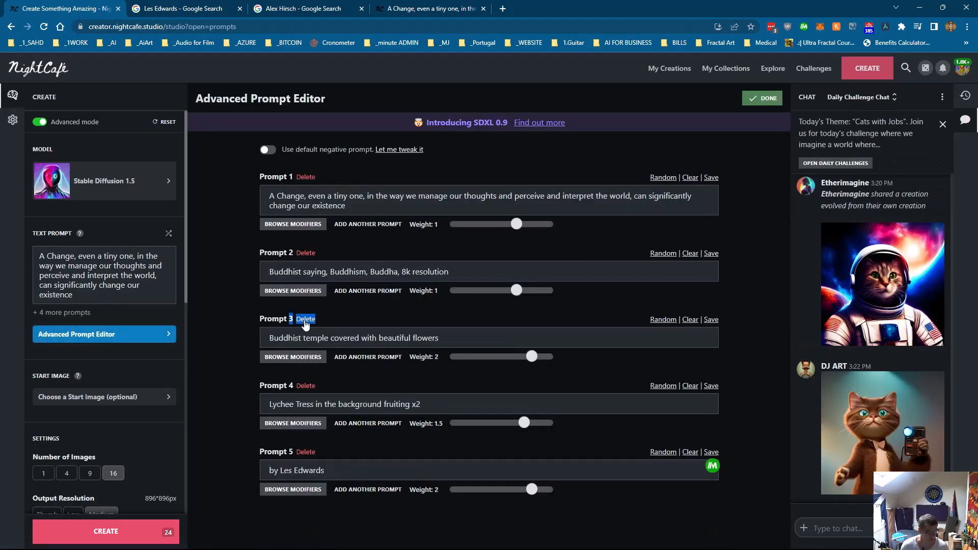
click(304, 320)
click(305, 319)
click(305, 320)
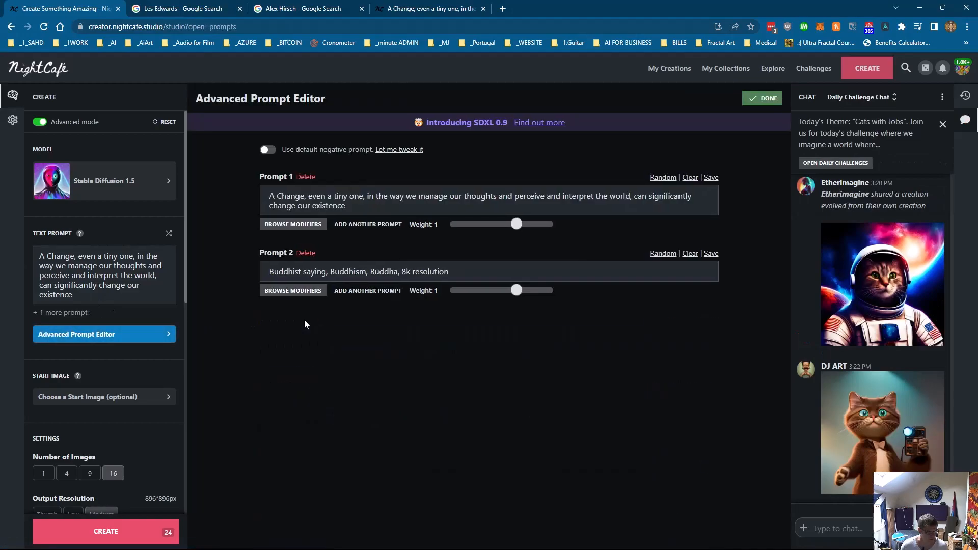
click(305, 254)
Replace the prompt with "Twisted emotions looking for a brain to release them from the pain. Small light in the dark 8k resolution Sketchfab polished poster art".
drag(357, 206, 244, 180)
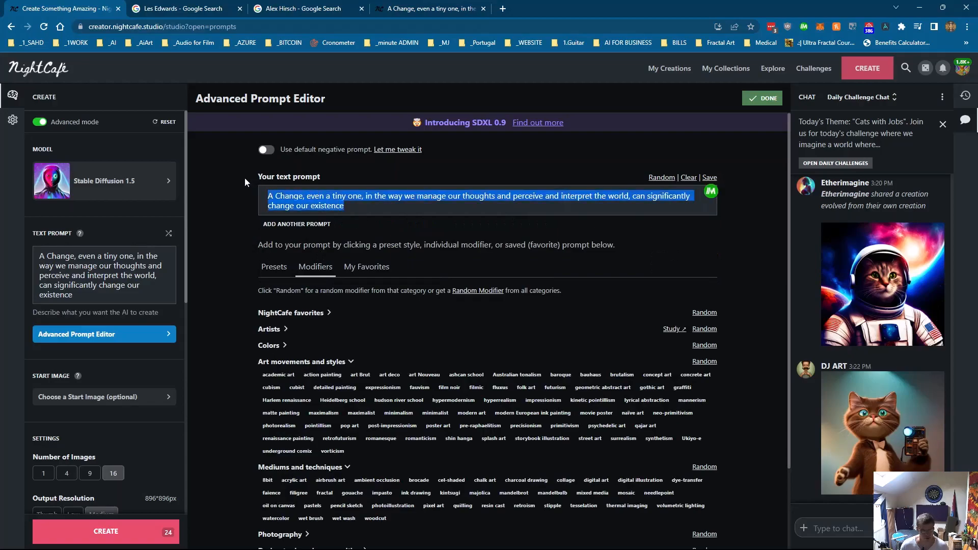
key(ctrl+v)
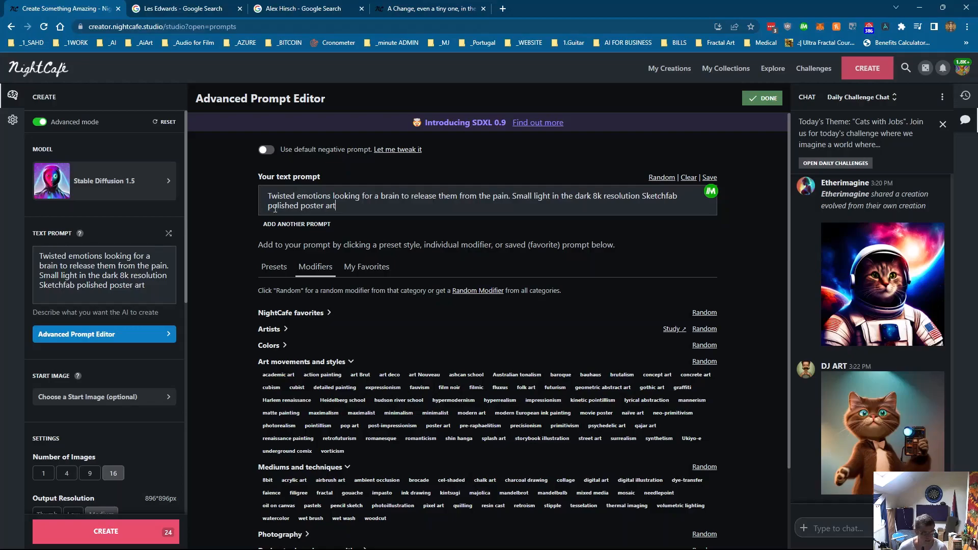
Set the aspect ratio to 16:9 and generate 16 images with Stable Diffusion 1.5.
scroll(105, 354, down, 8)
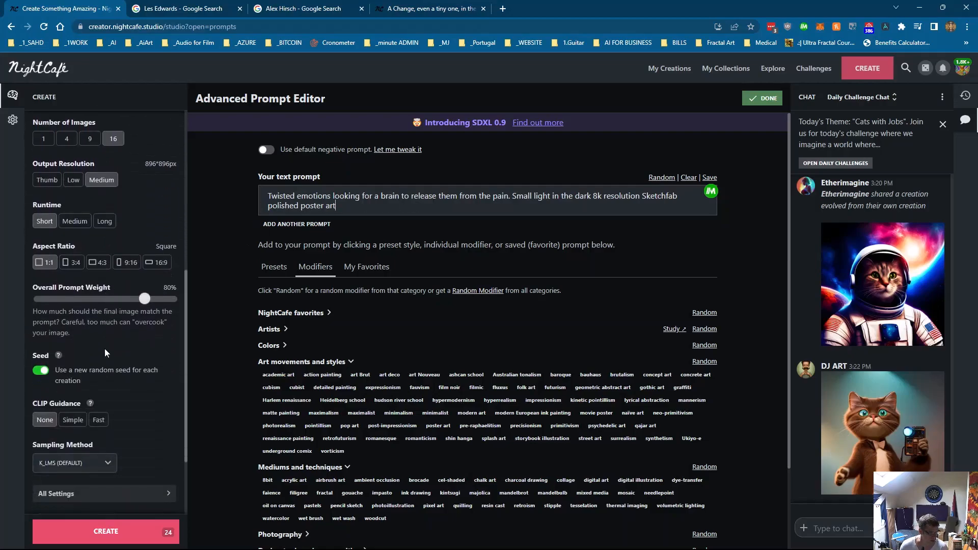
scroll(106, 353, up, 4)
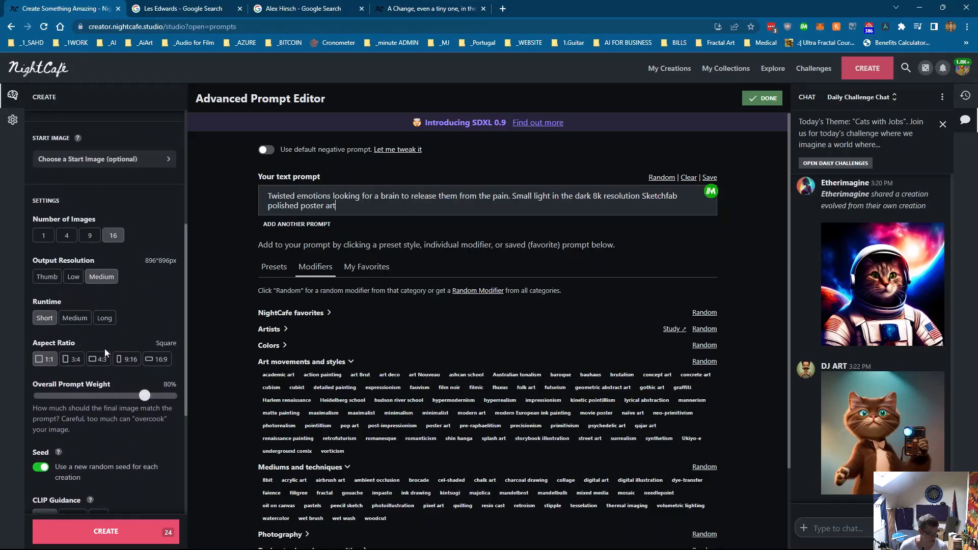
click(156, 359)
scroll(155, 363, down, 4)
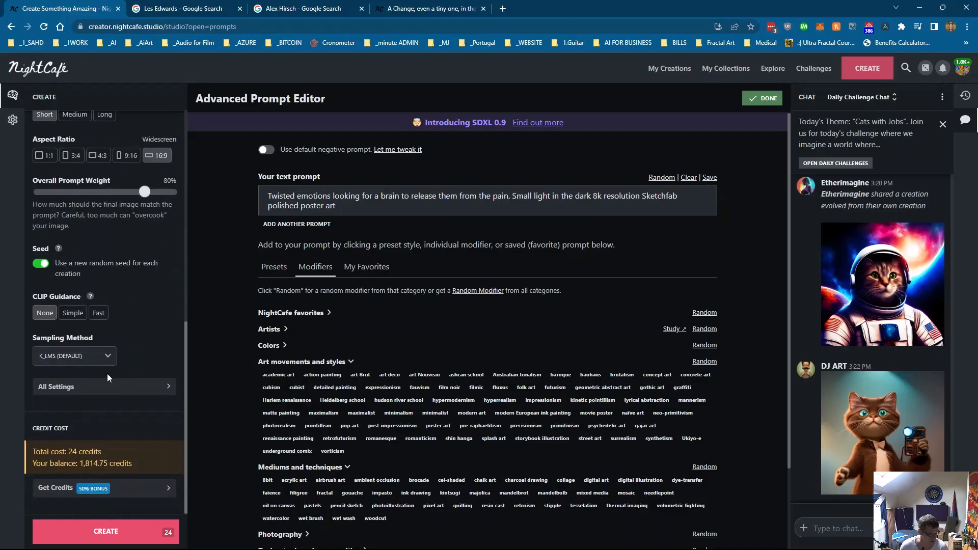
click(72, 532)
click(545, 392)
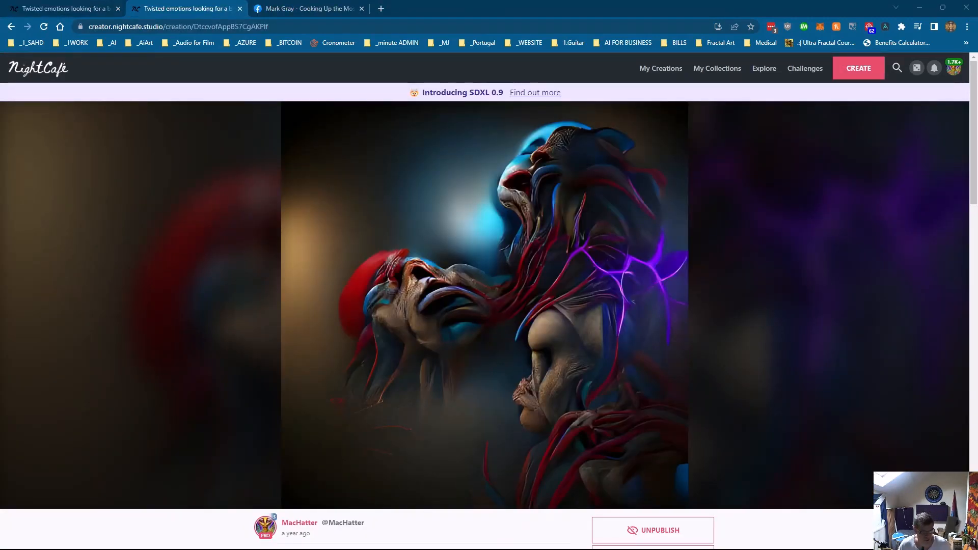
Compare the year-old "Twisted emotions" image with the grid and details of the newly generated creation.
mouse_move(515, 277)
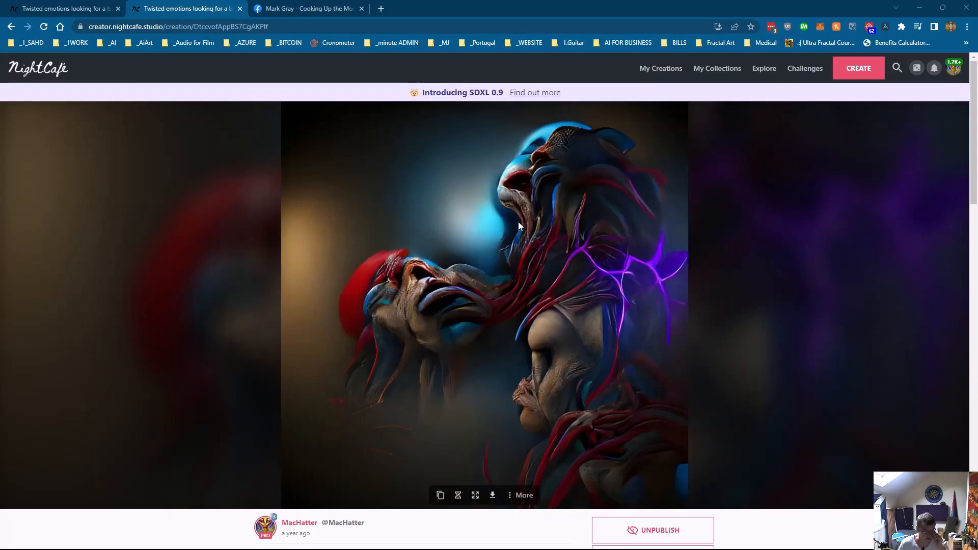
click(90, 9)
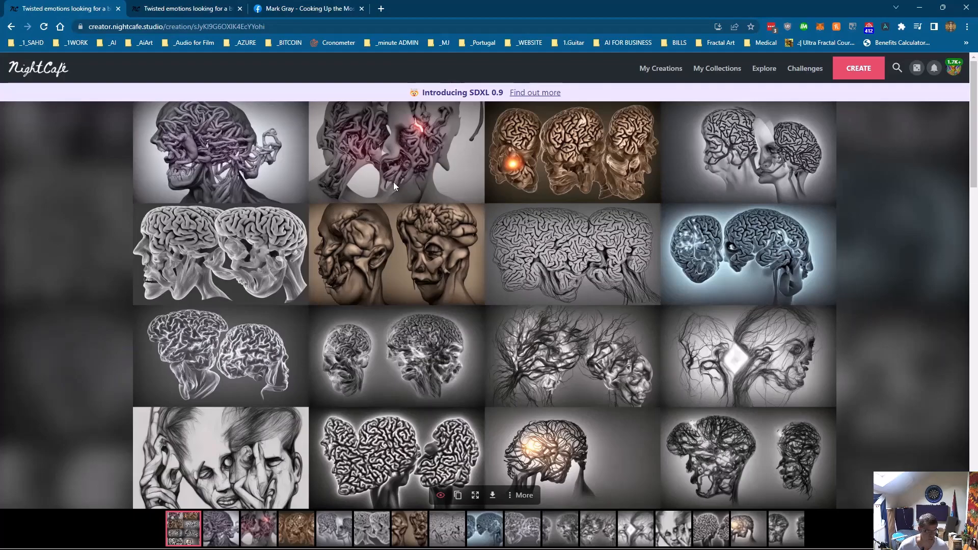
scroll(393, 182, down, 7)
scroll(395, 196, up, 3)
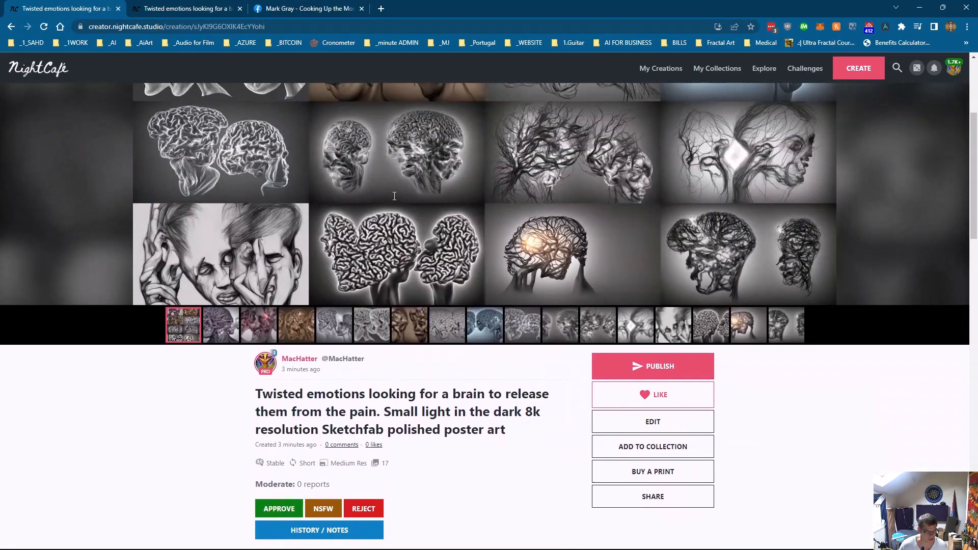
scroll(479, 254, up, 3)
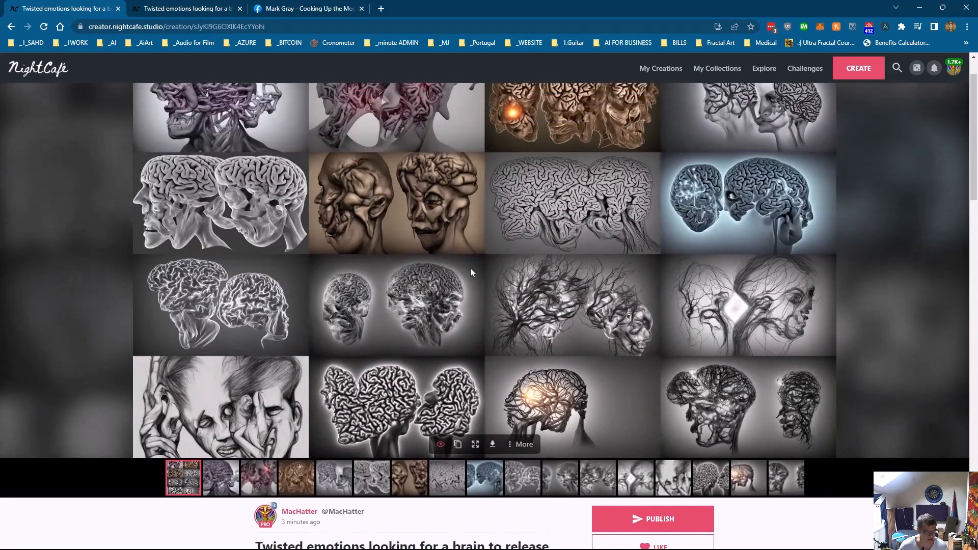
View the sketched faces image and the first seven images of the new "Twisted emotions" creation individually.
click(672, 486)
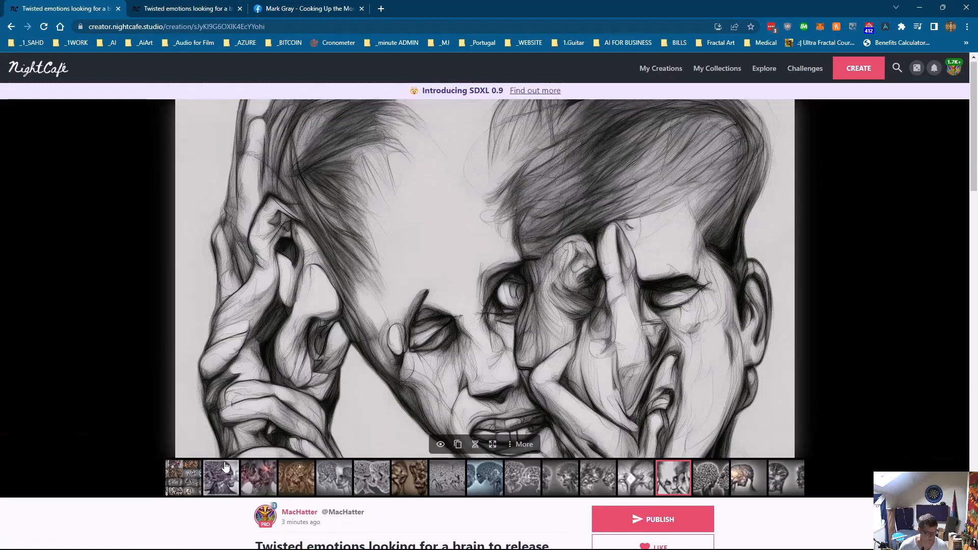
click(226, 466)
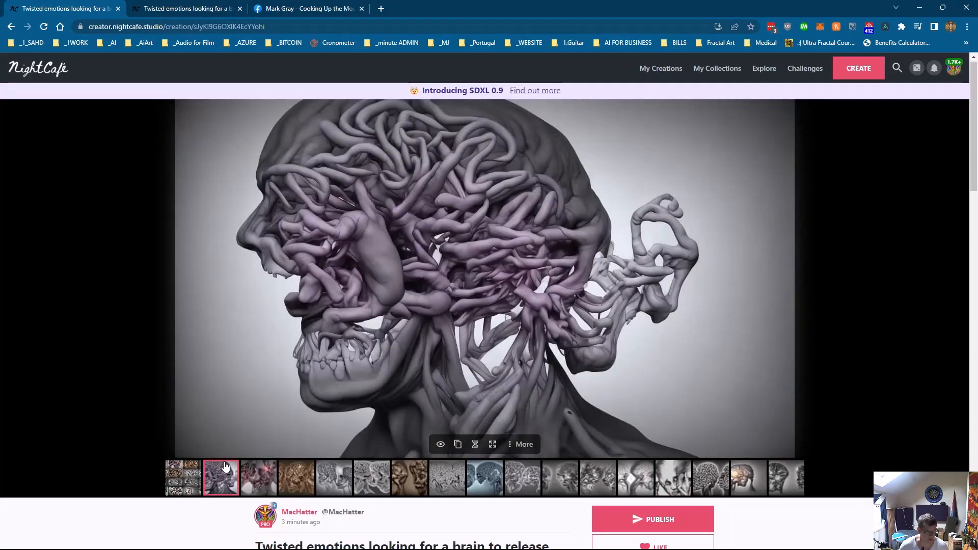
click(258, 478)
click(298, 481)
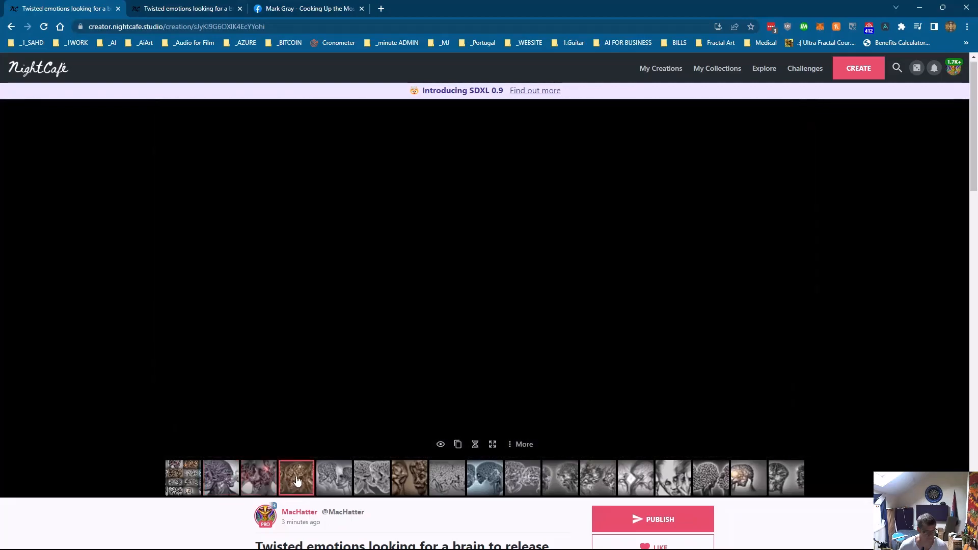
click(334, 479)
click(371, 484)
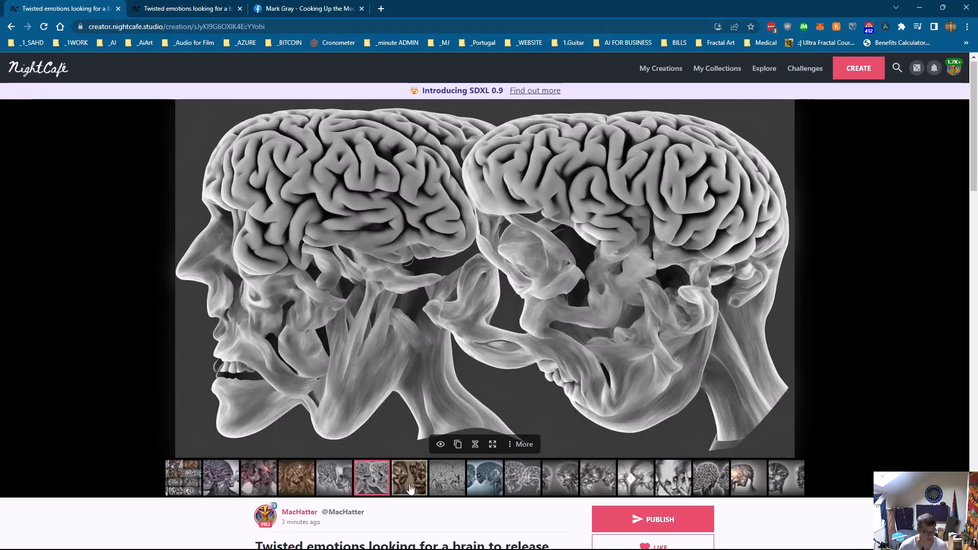
click(411, 488)
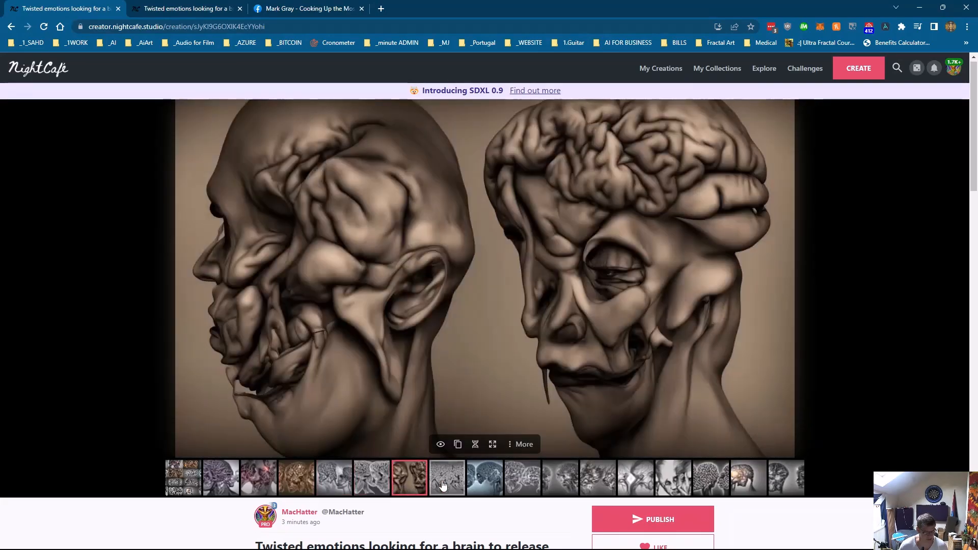
click(443, 486)
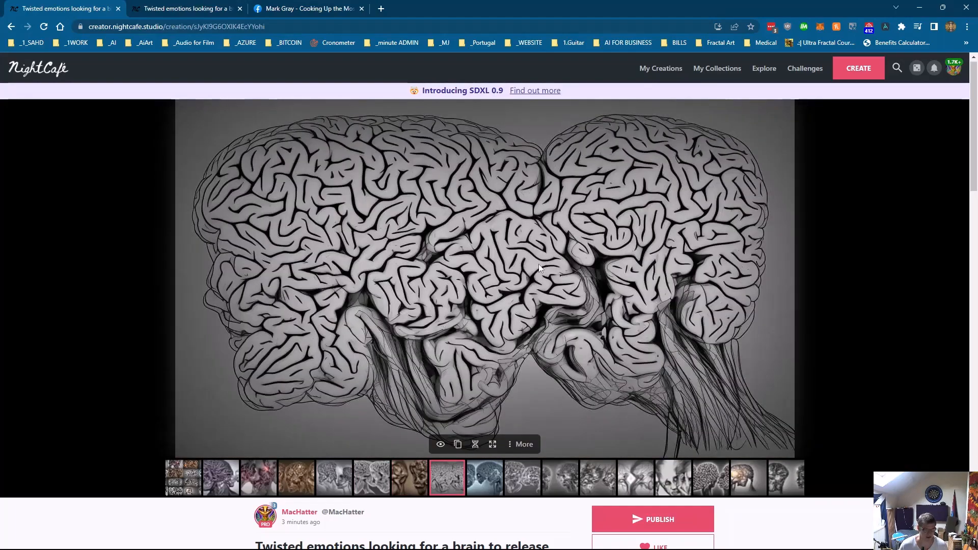